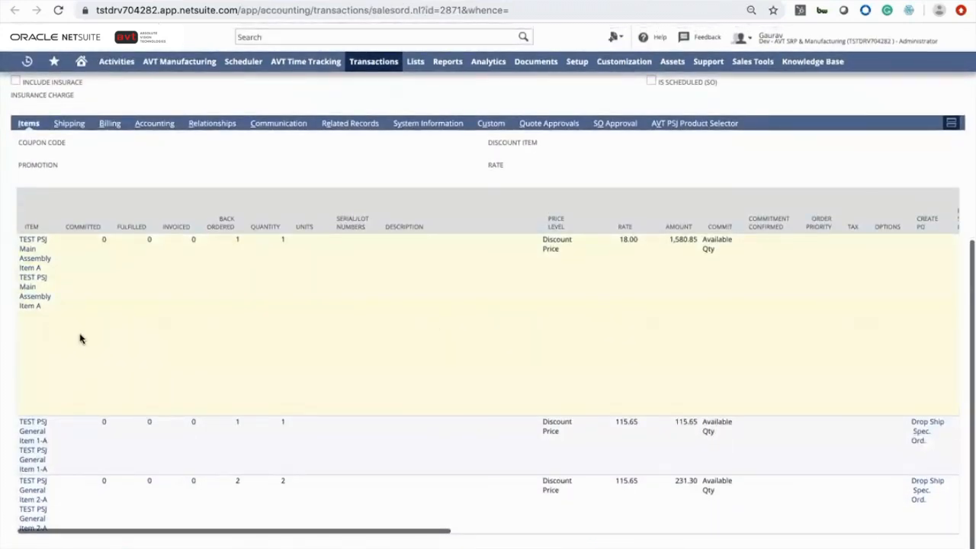
Create a work order from the sales order's main assembly item line
{"action": "scroll", "coordinate": [439, 329], "scroll_direction": "right", "scroll_amount": 6}
{"action": "scroll", "coordinate": [439, 330], "scroll_direction": "right", "scroll_amount": 5}
{"action": "scroll", "coordinate": [439, 330], "scroll_direction": "left", "scroll_amount": 6}
{"action": "scroll", "coordinate": [439, 329], "scroll_direction": "right", "scroll_amount": 3}
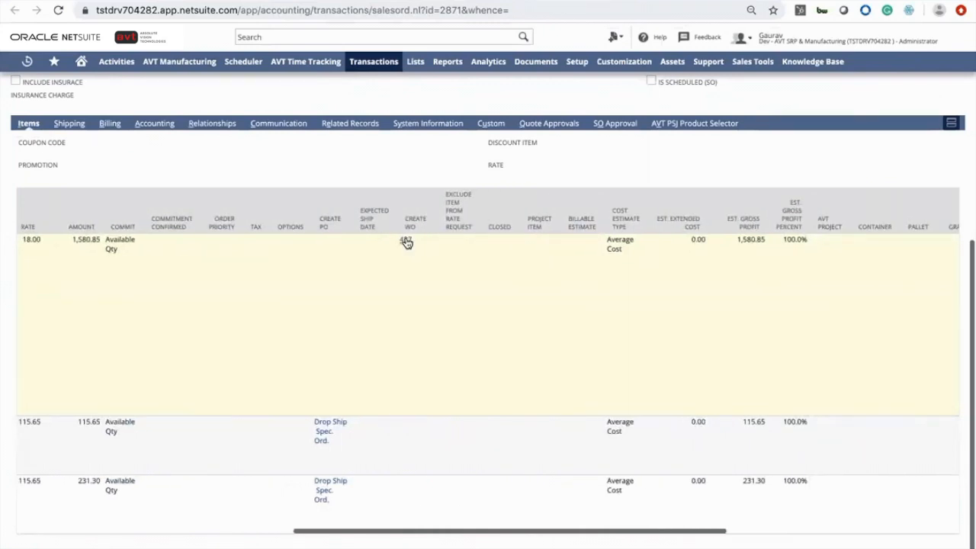
{"action": "left_click", "coordinate": [406, 242]}
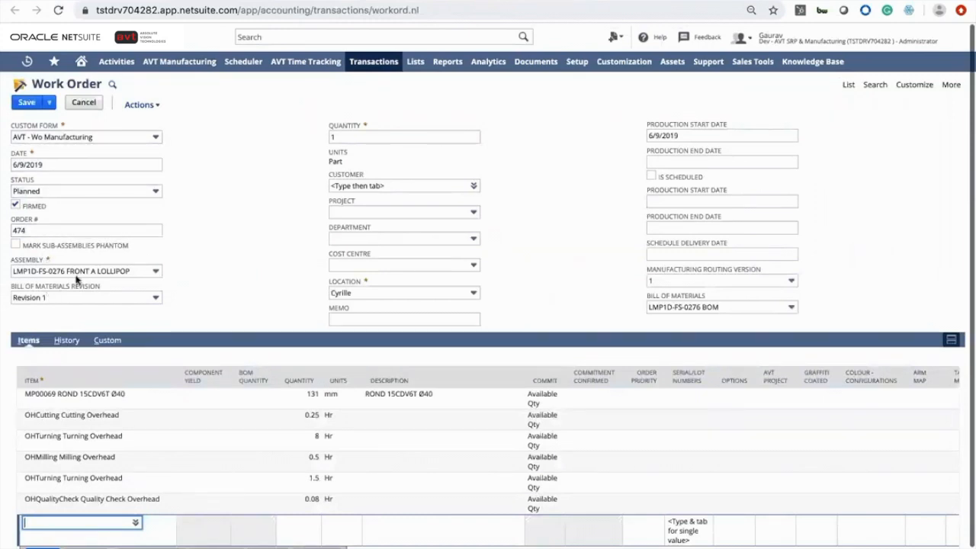
Set the work order's assembly to LMP1D-FS-0280 FRONT C LOLLIPOP
{"action": "left_click", "coordinate": [43, 275]}
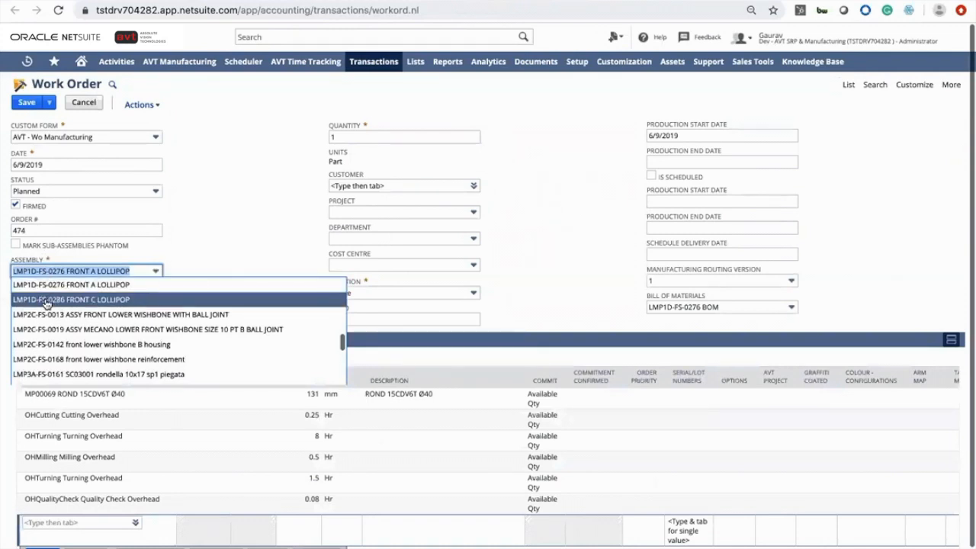
{"action": "left_click", "coordinate": [47, 299]}
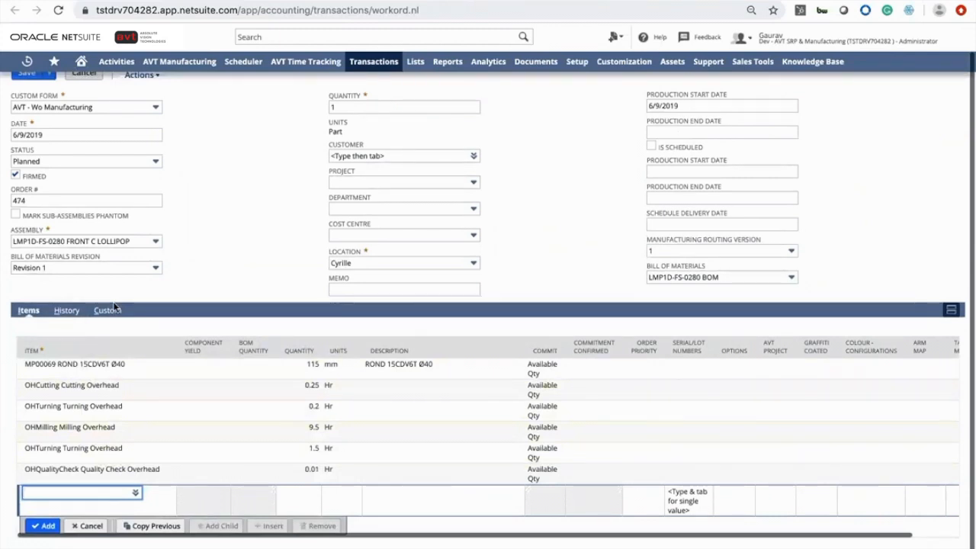
Open the selected assembly's item record and review its purchasing and inventory details
{"action": "mouse_move", "coordinate": [163, 241]}
{"action": "left_click", "coordinate": [174, 242]}
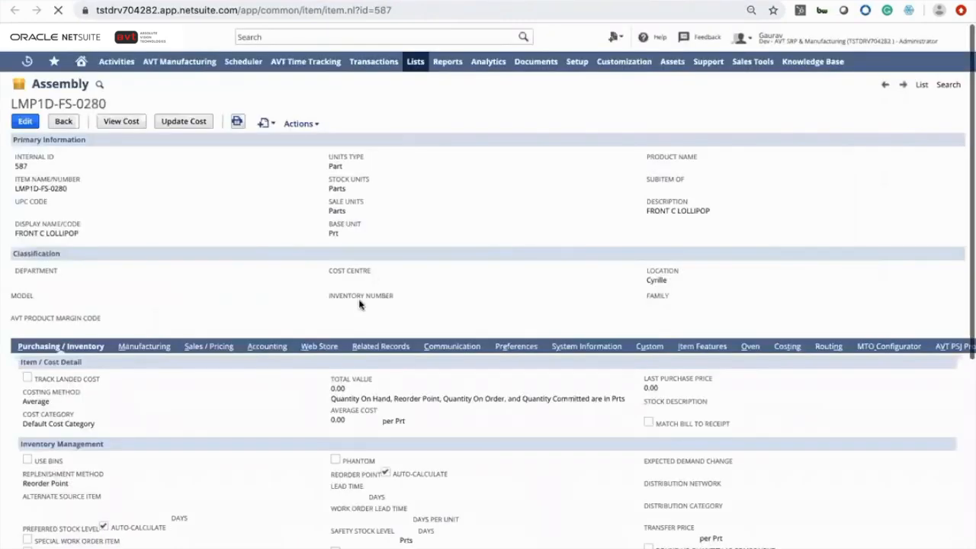
{"action": "scroll", "coordinate": [365, 288], "scroll_direction": "down", "scroll_amount": 1}
{"action": "scroll", "coordinate": [359, 299], "scroll_direction": "down", "scroll_amount": 6}
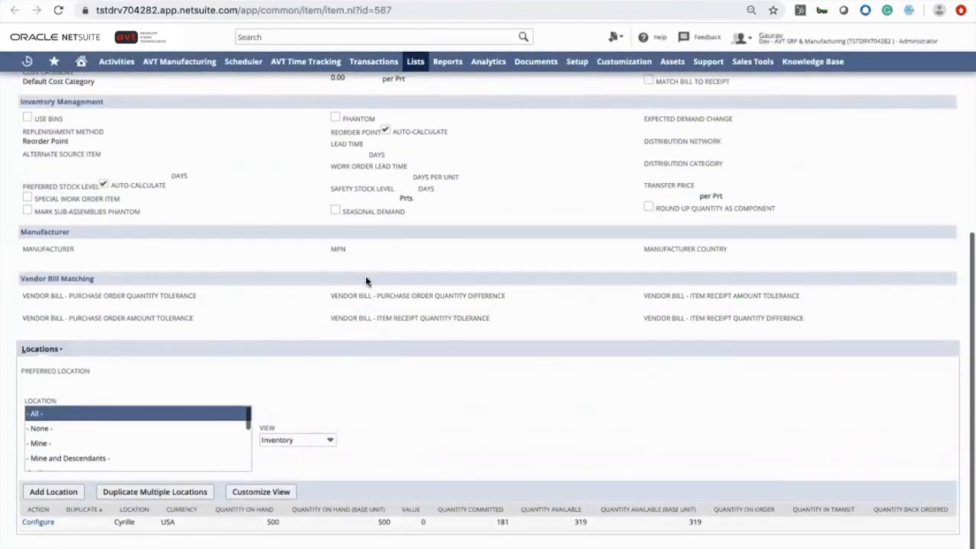
{"action": "scroll", "coordinate": [365, 276], "scroll_direction": "up", "scroll_amount": 4}
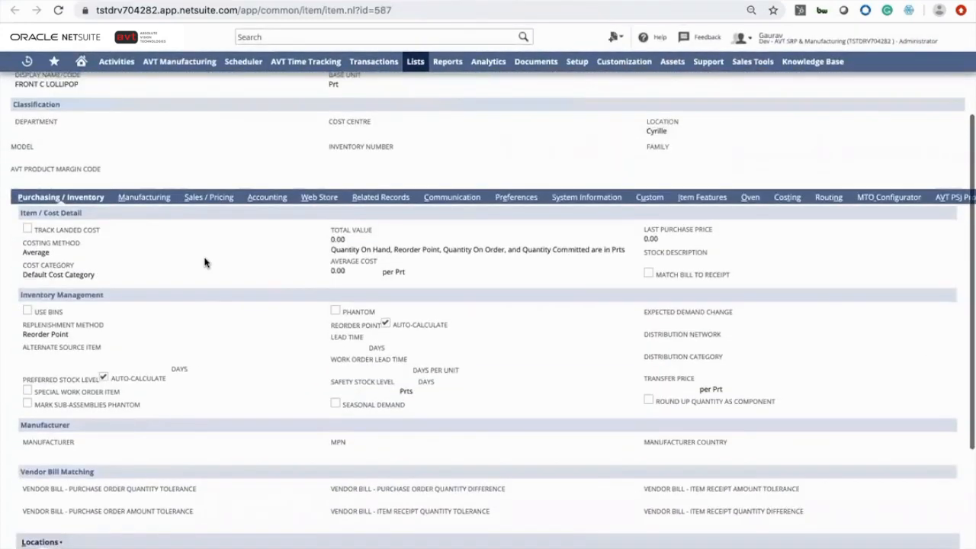
{"action": "scroll", "coordinate": [204, 262], "scroll_direction": "up", "scroll_amount": 1}
{"action": "scroll", "coordinate": [156, 255], "scroll_direction": "up", "scroll_amount": 2}
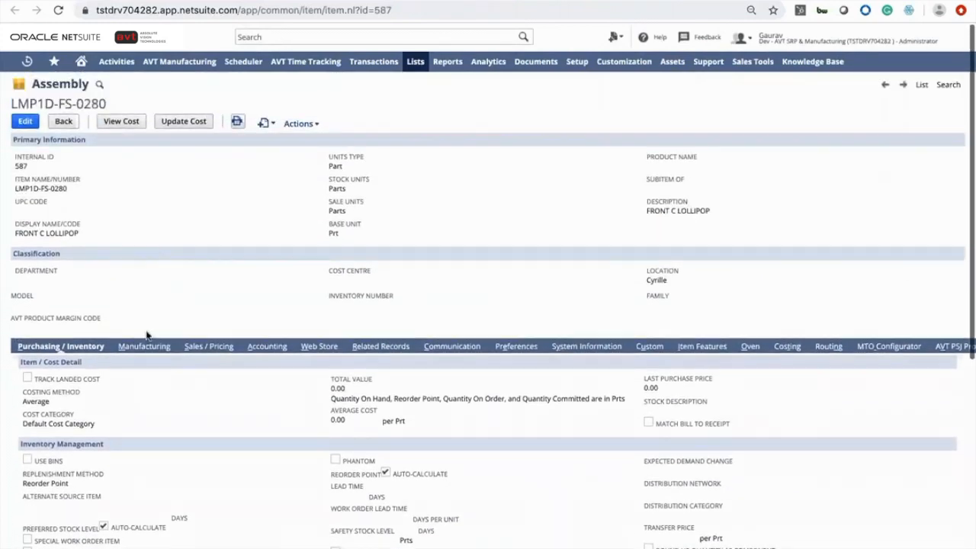
Open the assembly's bill of materials and view the components of Revision 1
{"action": "left_click", "coordinate": [145, 347]}
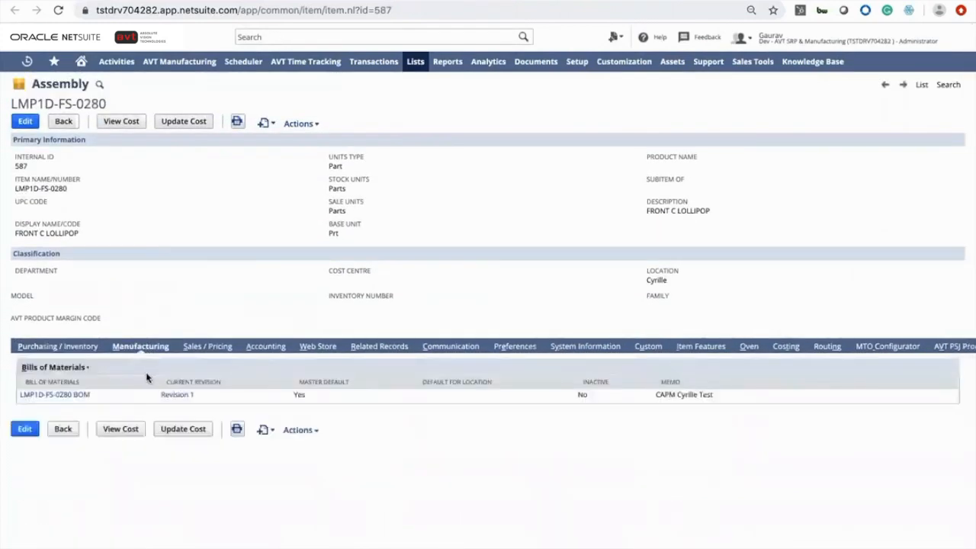
{"action": "left_click", "coordinate": [68, 399]}
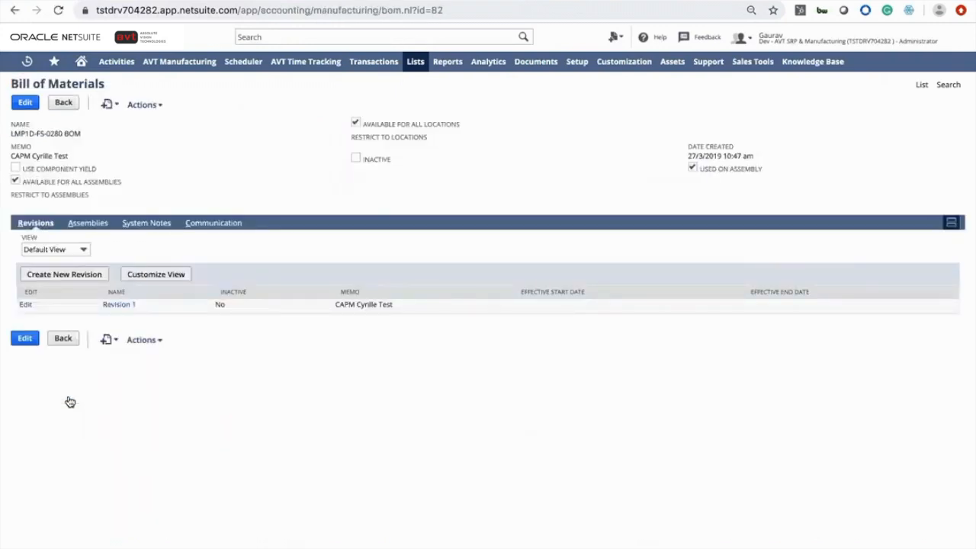
{"action": "left_click", "coordinate": [116, 304]}
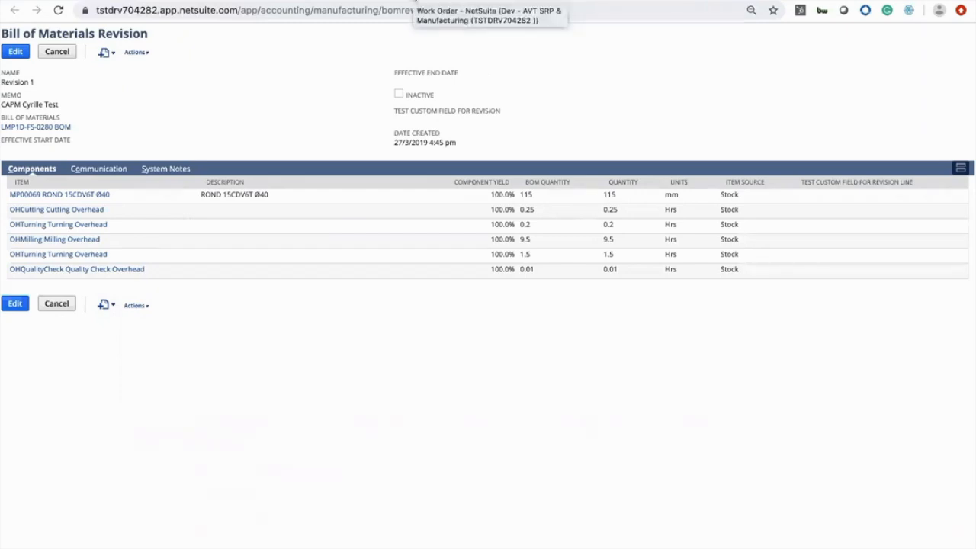
Return to the work order, reopen the assembly record and view its routing production tasks
{"action": "left_click", "coordinate": [416, 2]}
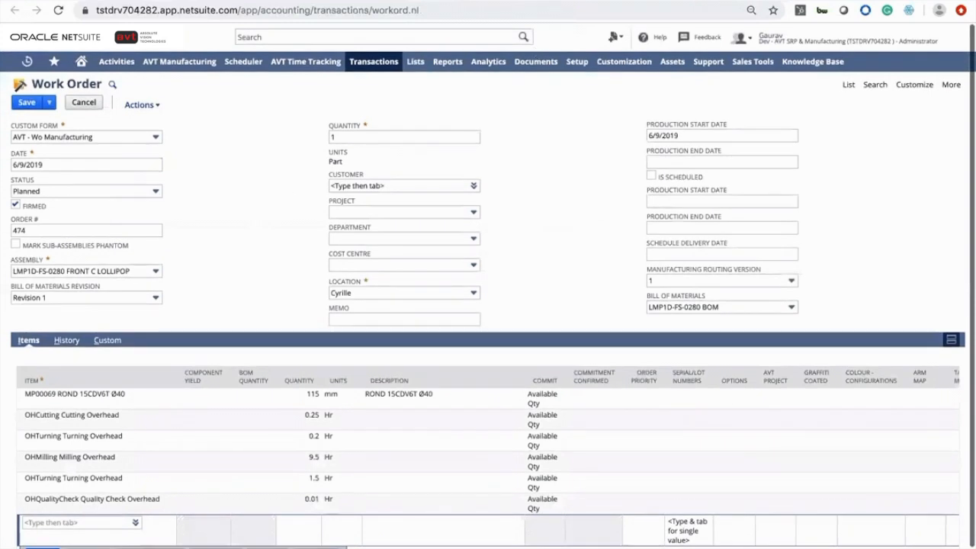
{"action": "mouse_move", "coordinate": [142, 269]}
{"action": "left_click", "coordinate": [173, 273]}
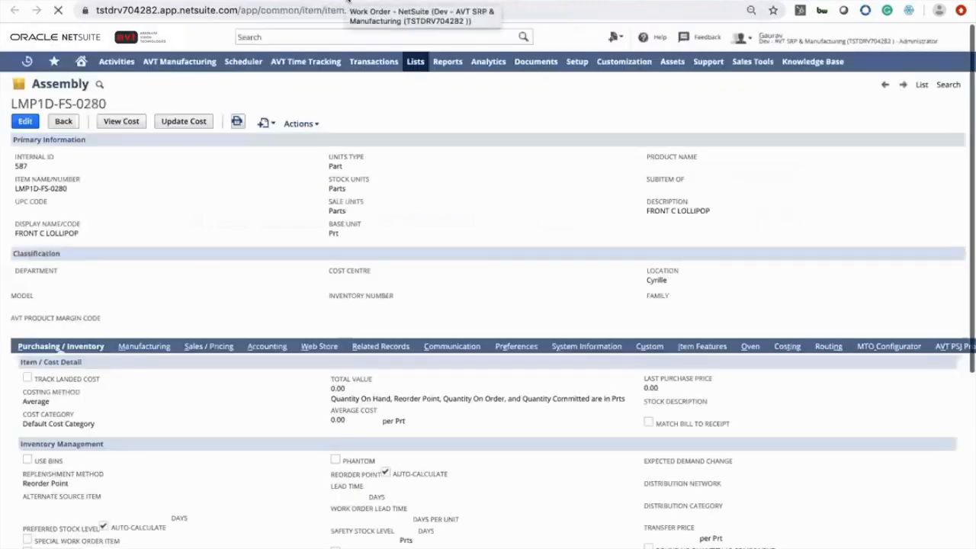
{"action": "scroll", "coordinate": [813, 375], "scroll_direction": "right", "scroll_amount": 2}
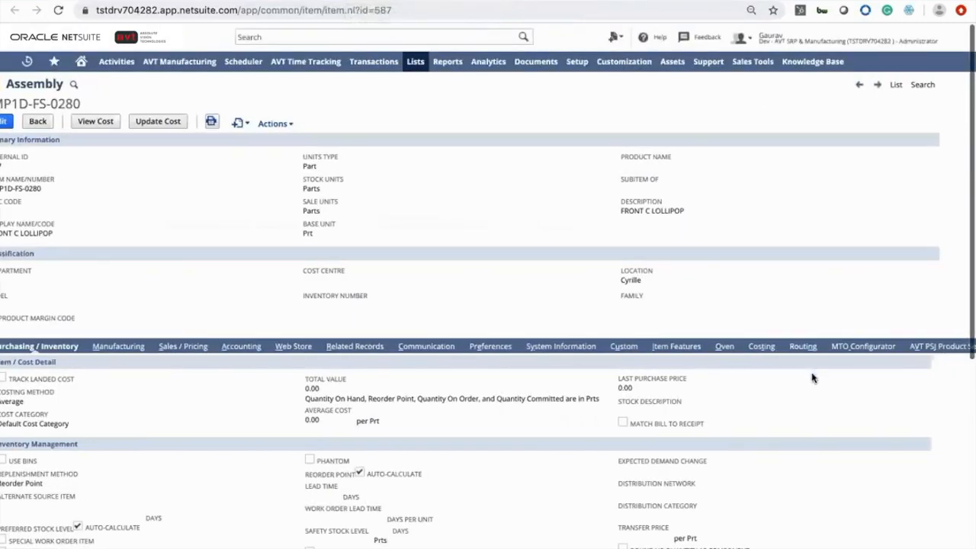
{"action": "left_click", "coordinate": [785, 347]}
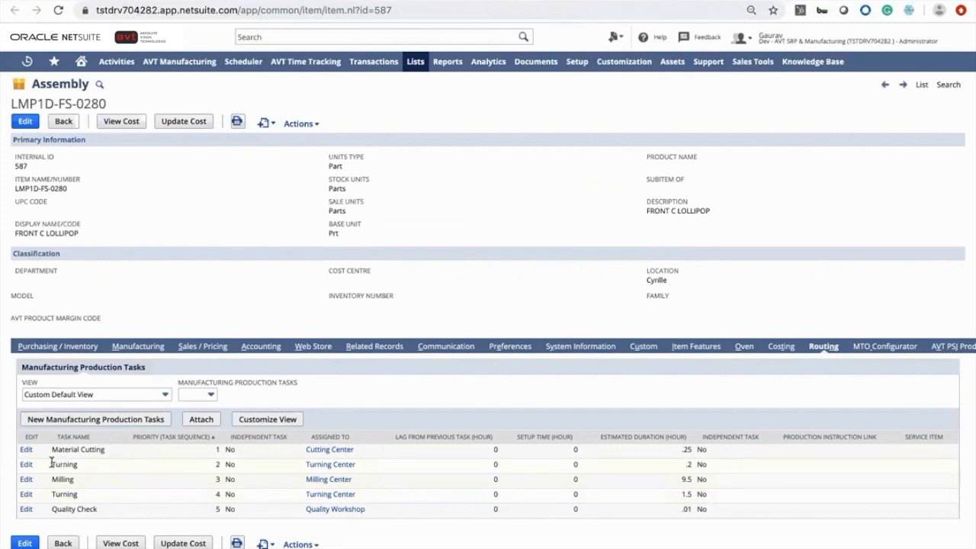
Open the Material Cutting production task for editing and inspect its manufacturing routing version options
{"action": "left_click", "coordinate": [25, 450]}
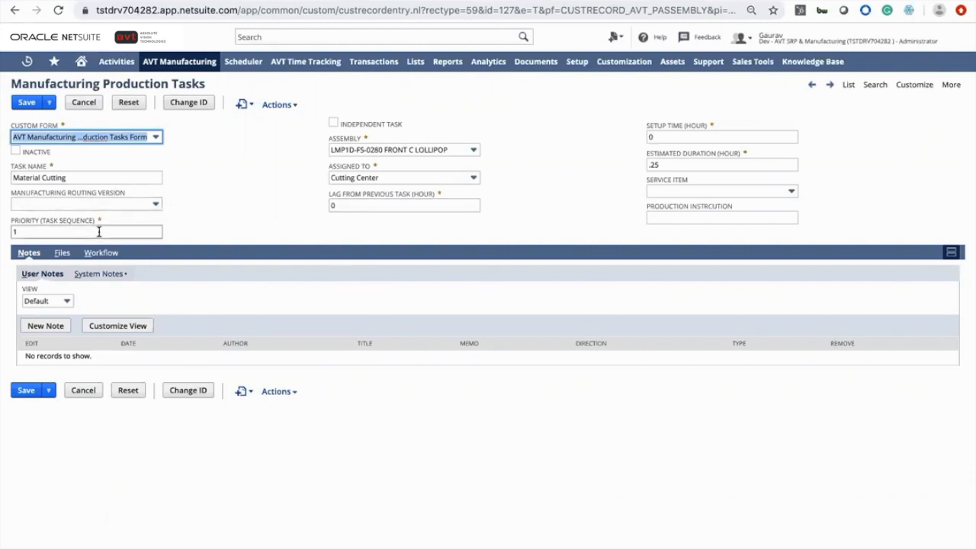
{"action": "left_click", "coordinate": [106, 203]}
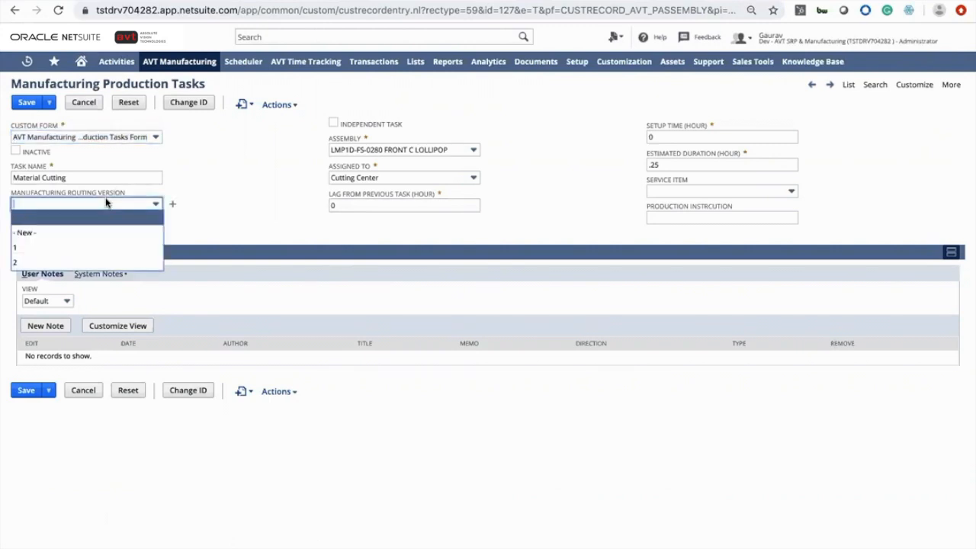
{"action": "left_click", "coordinate": [106, 203]}
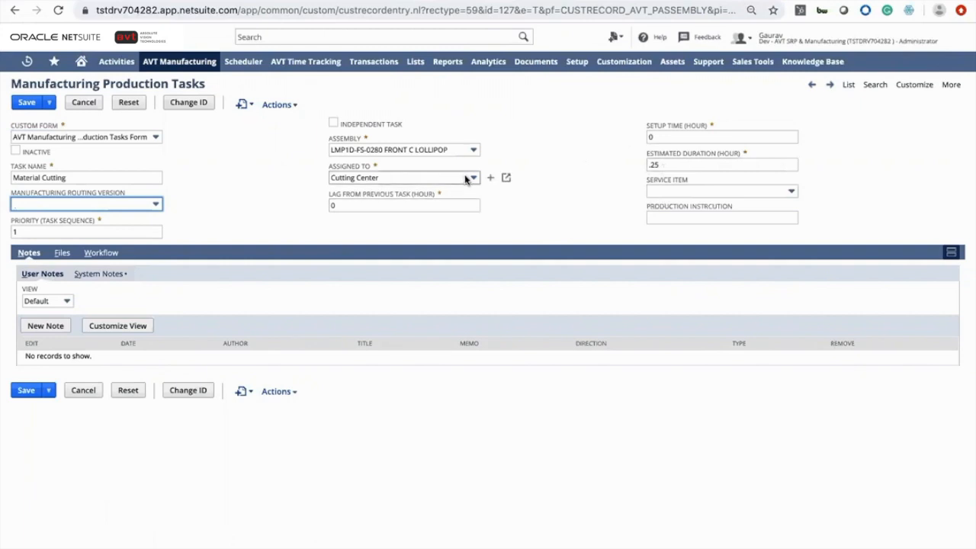
Open the assigned Cutting Center work center record and view its AVT details
{"action": "left_click", "coordinate": [506, 178]}
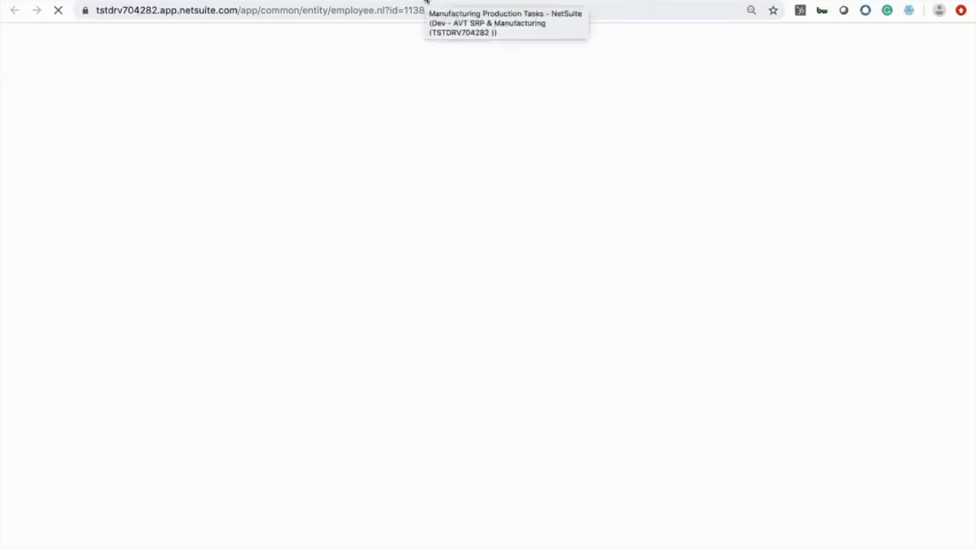
{"action": "left_click", "coordinate": [225, 230]}
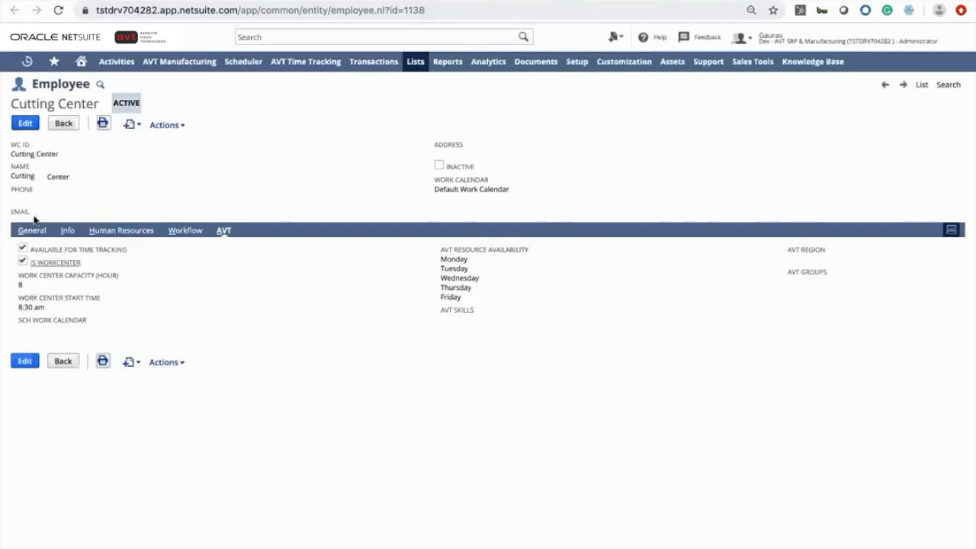
Edit the Cutting Center and review its resource availability days and scheduling work calendar options
{"action": "left_click", "coordinate": [25, 124]}
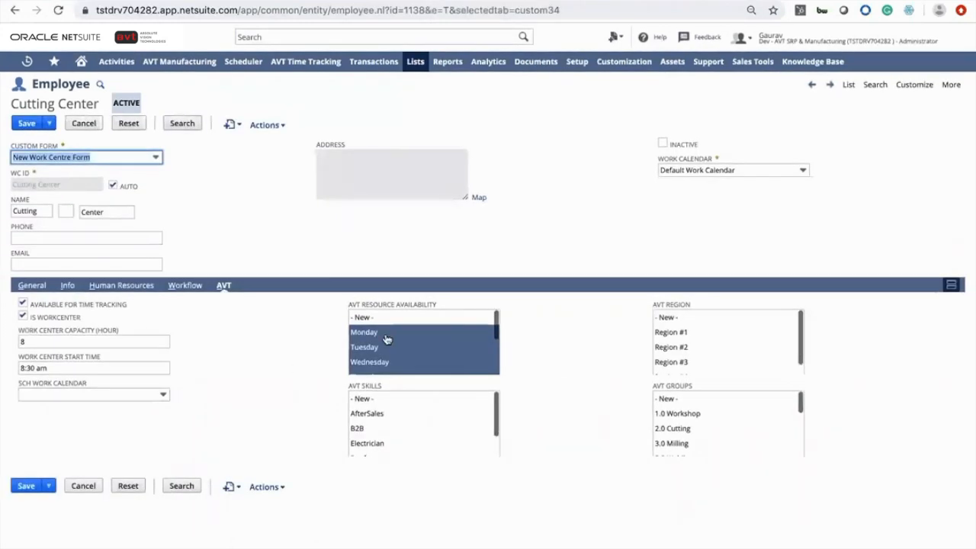
{"action": "scroll", "coordinate": [419, 358], "scroll_direction": "down", "scroll_amount": 2}
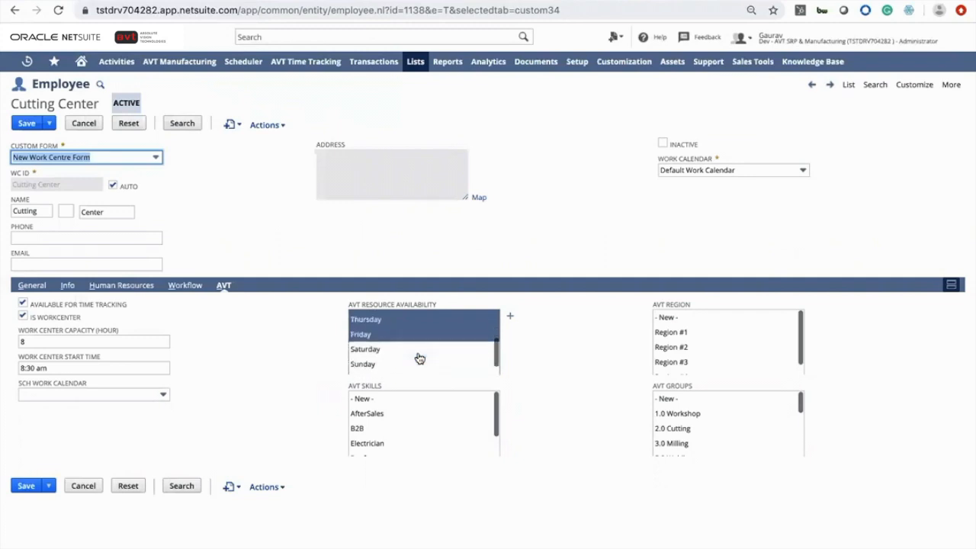
{"action": "scroll", "coordinate": [418, 359], "scroll_direction": "down", "scroll_amount": 1}
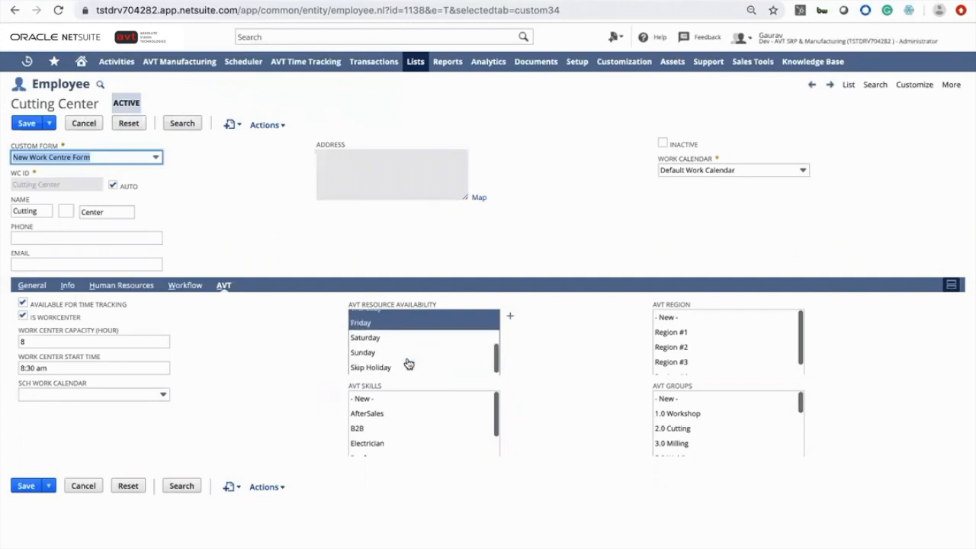
{"action": "left_click", "coordinate": [162, 395]}
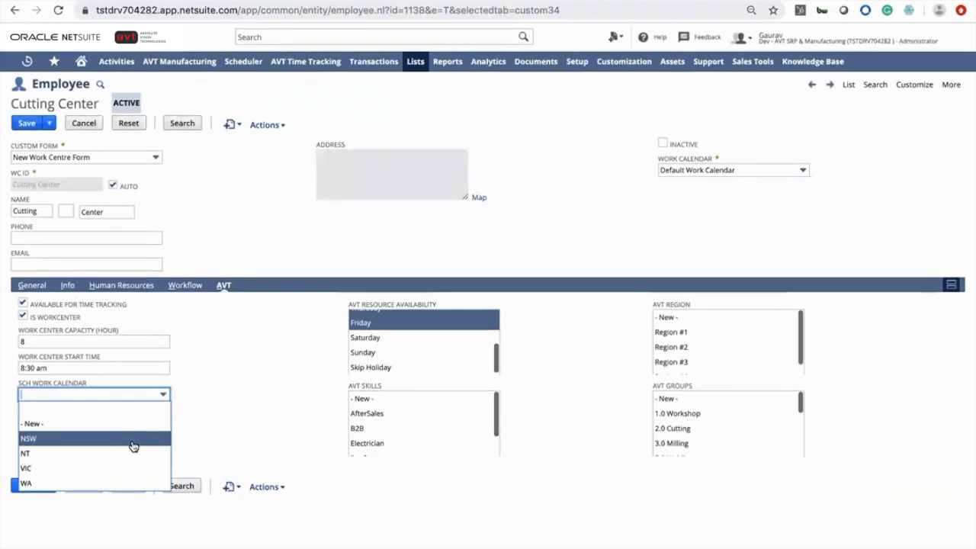
{"action": "left_click", "coordinate": [306, 393]}
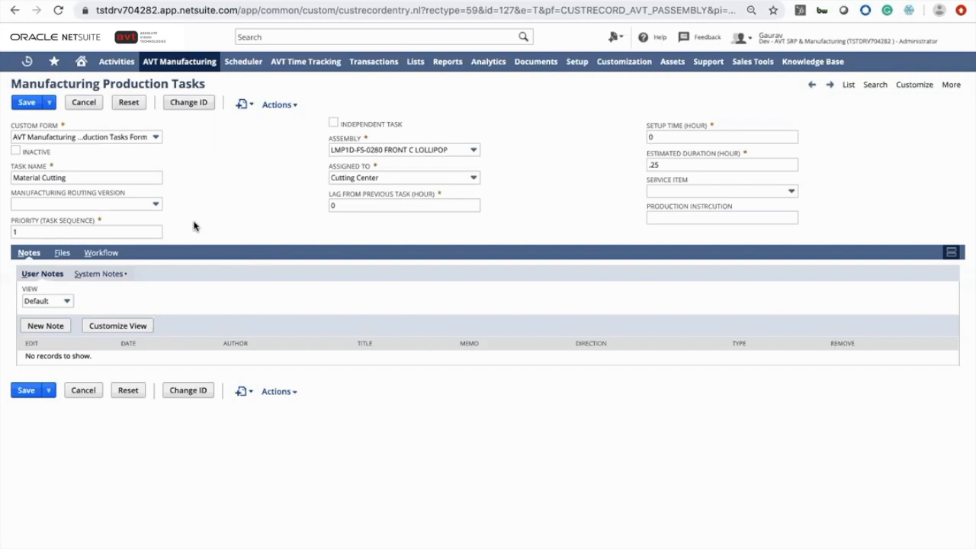
Go to the AVT Manufacturing overview and open the Work Orders To Release and In Progress lists
{"action": "left_click", "coordinate": [99, 1]}
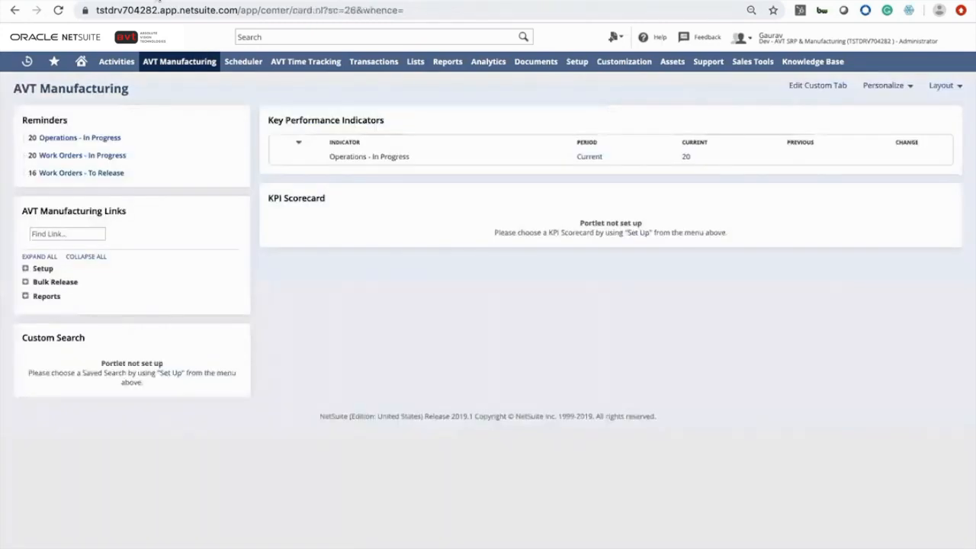
{"action": "left_click", "coordinate": [104, 175]}
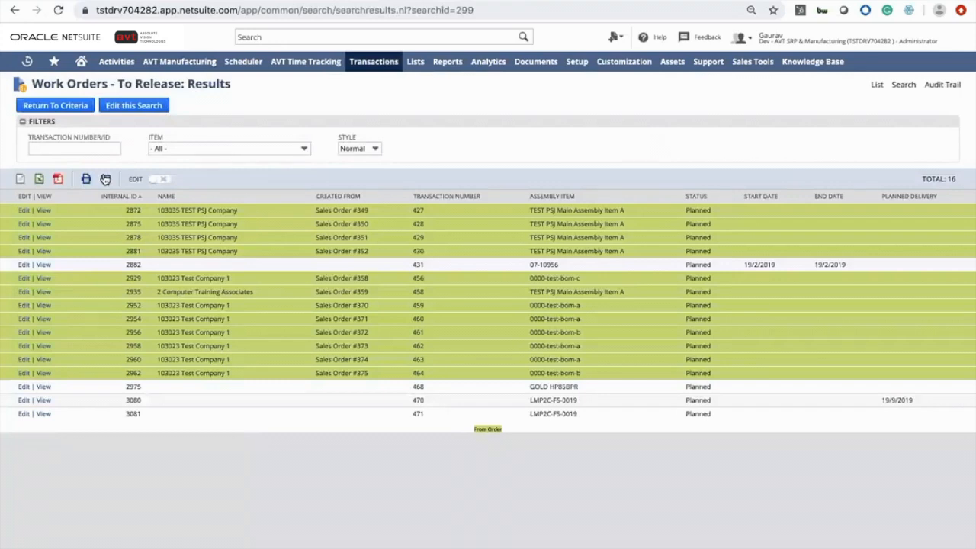
{"action": "left_click", "coordinate": [161, 70]}
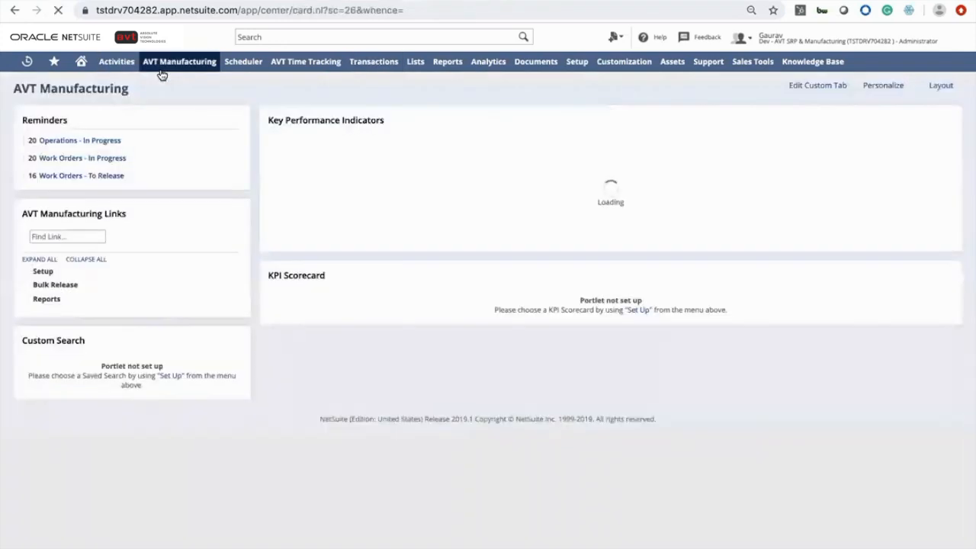
{"action": "left_click", "coordinate": [104, 157]}
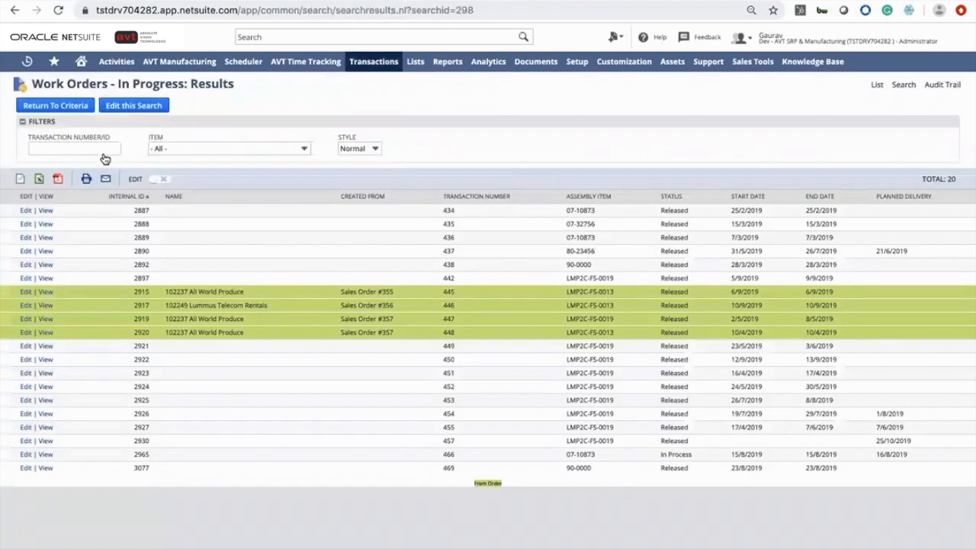
Open the Bulk Schedule Work Order page for routing tasks
{"action": "mouse_move", "coordinate": [200, 67]}
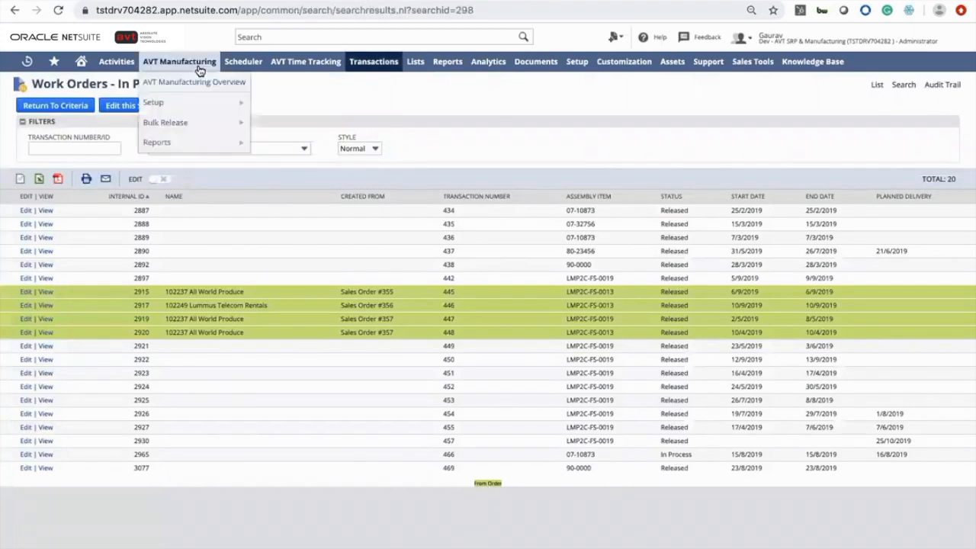
{"action": "mouse_move", "coordinate": [216, 123]}
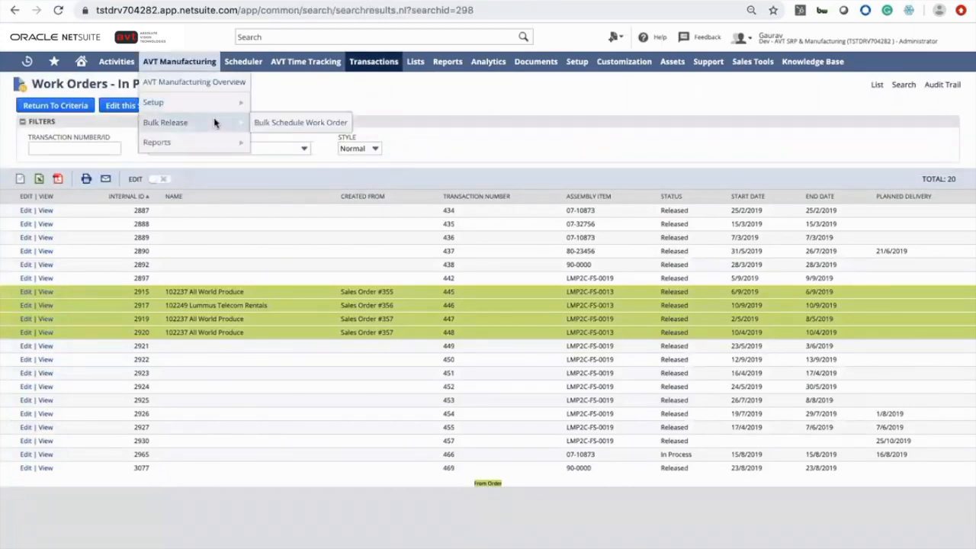
{"action": "left_click", "coordinate": [285, 132]}
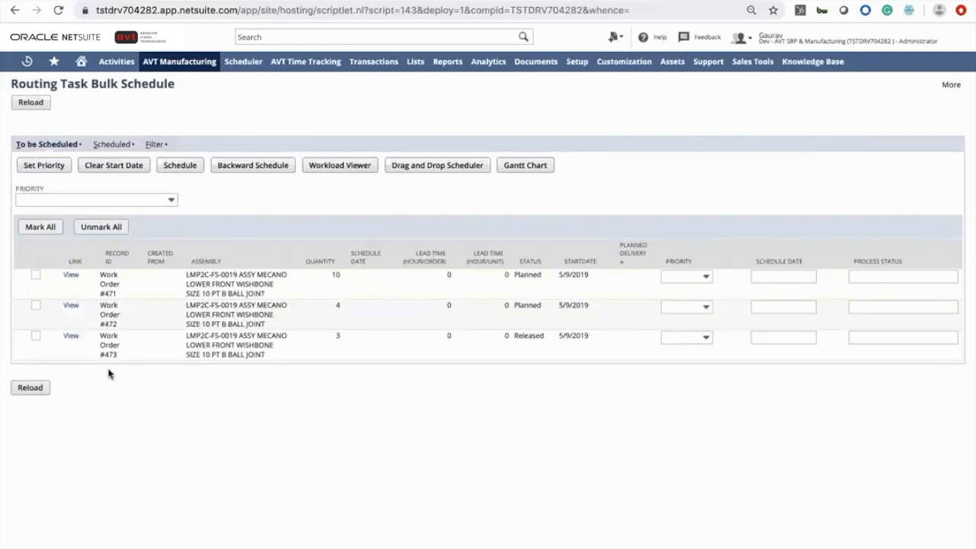
View the already scheduled work orders and browse the work center filter options
{"action": "left_click", "coordinate": [119, 146]}
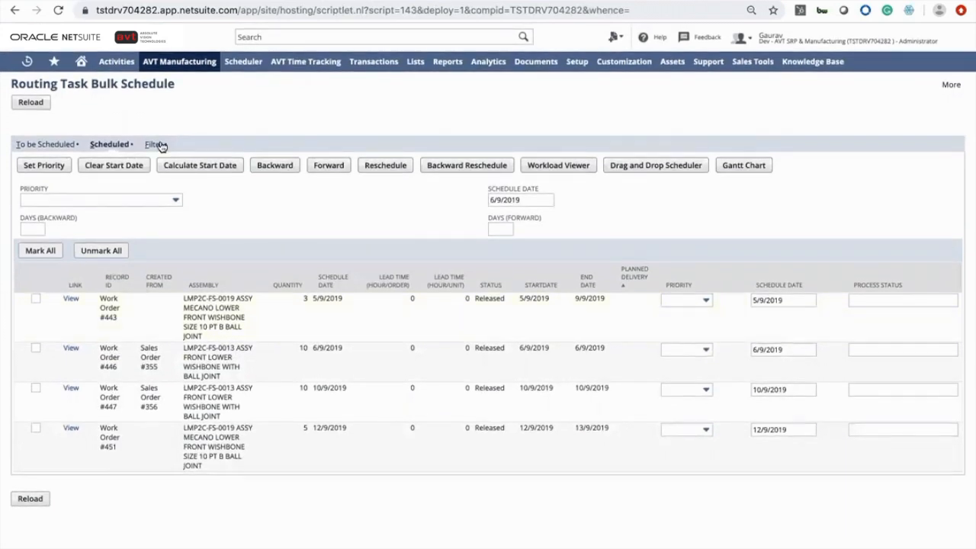
{"action": "left_click", "coordinate": [155, 145]}
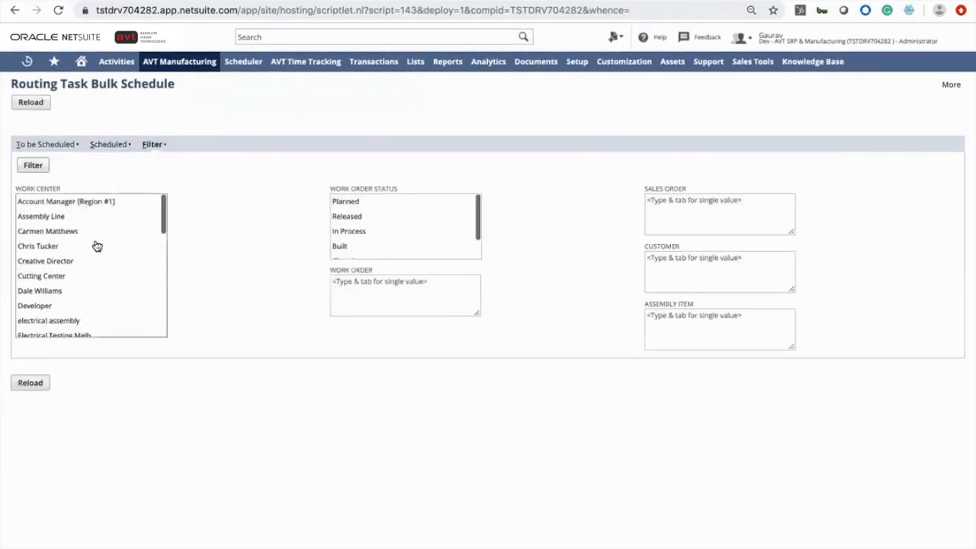
{"action": "scroll", "coordinate": [97, 245], "scroll_direction": "down", "scroll_amount": 2}
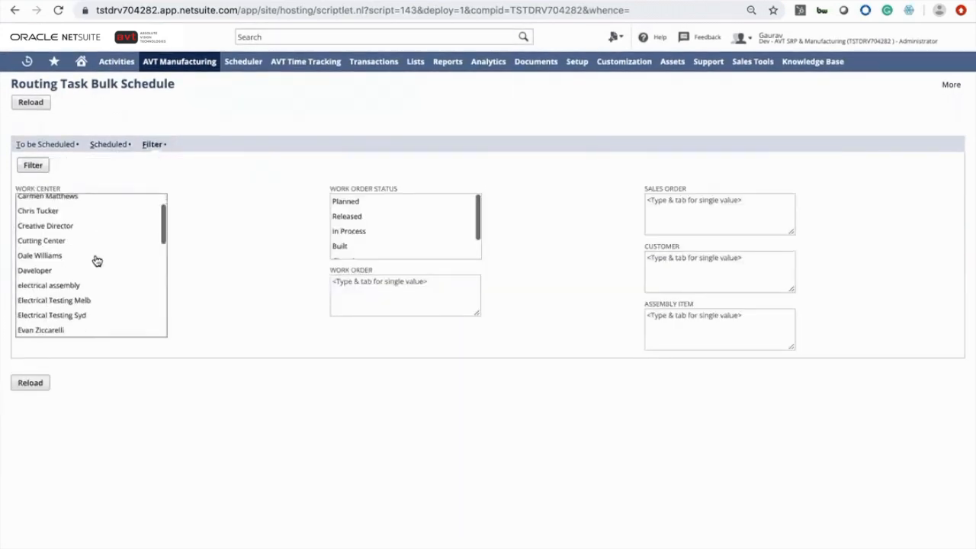
Browse the work center filter list and switch to the work orders waiting to be scheduled
{"action": "scroll", "coordinate": [97, 262], "scroll_direction": "down", "scroll_amount": 1}
{"action": "scroll", "coordinate": [96, 262], "scroll_direction": "up", "scroll_amount": 3}
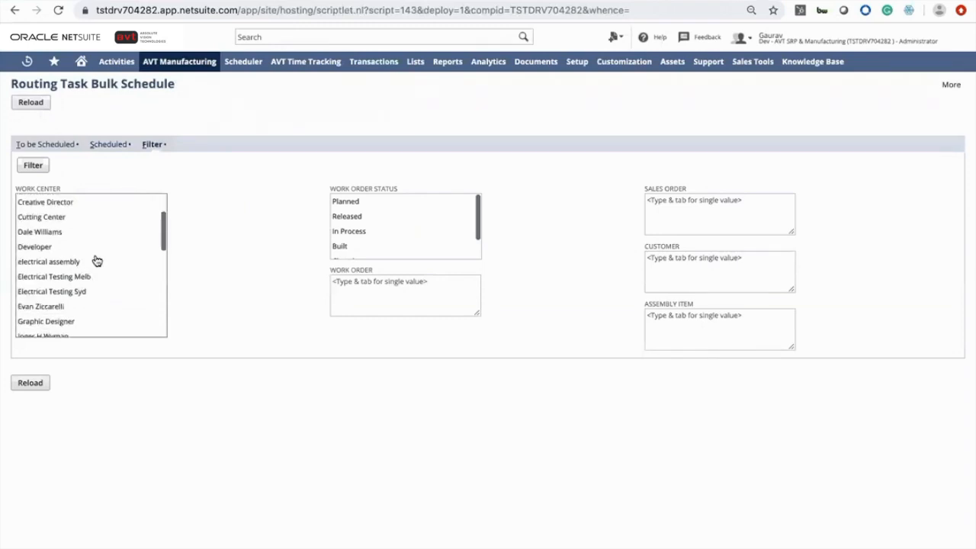
{"action": "scroll", "coordinate": [371, 239], "scroll_direction": "down", "scroll_amount": 2}
{"action": "scroll", "coordinate": [374, 240], "scroll_direction": "up", "scroll_amount": 2}
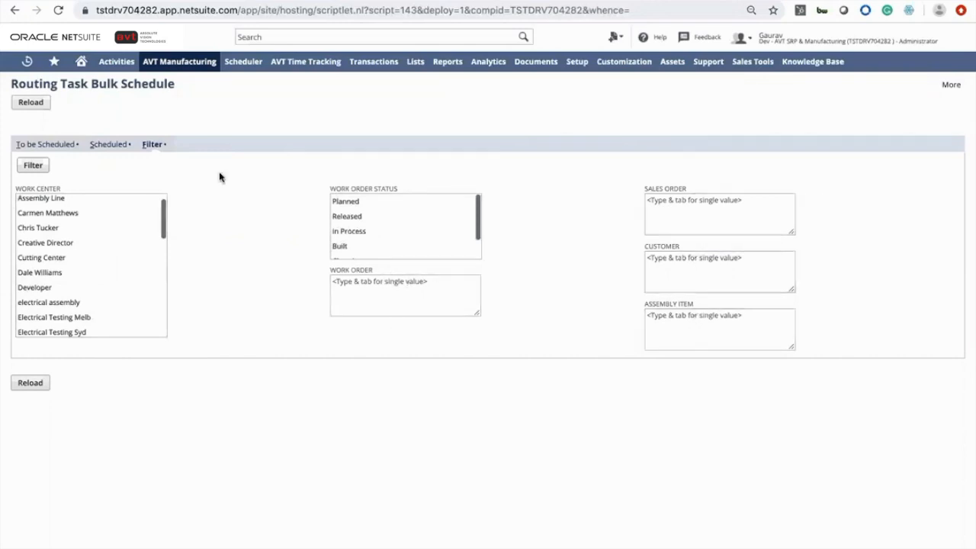
{"action": "left_click", "coordinate": [67, 145]}
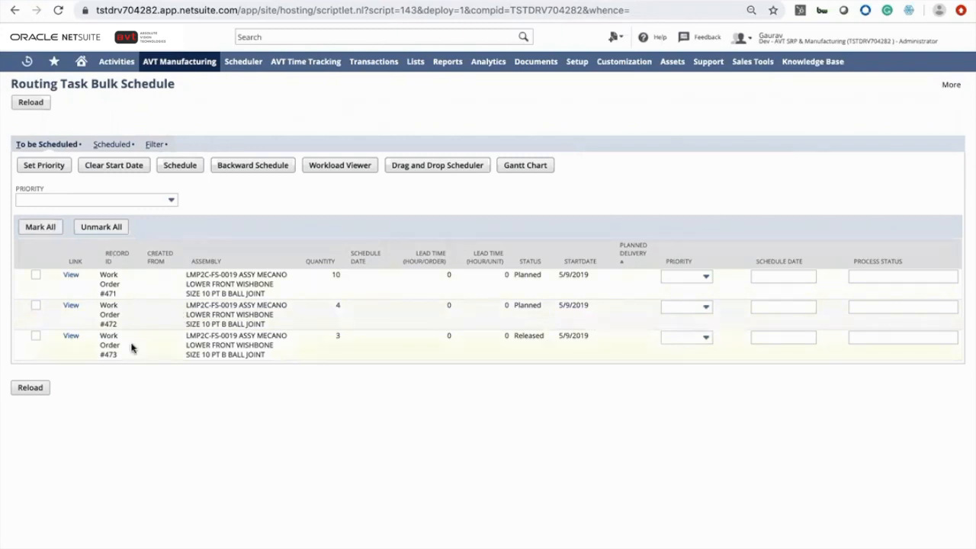
Mark all three work orders to be scheduled and set their priority to High
{"action": "left_click", "coordinate": [53, 227]}
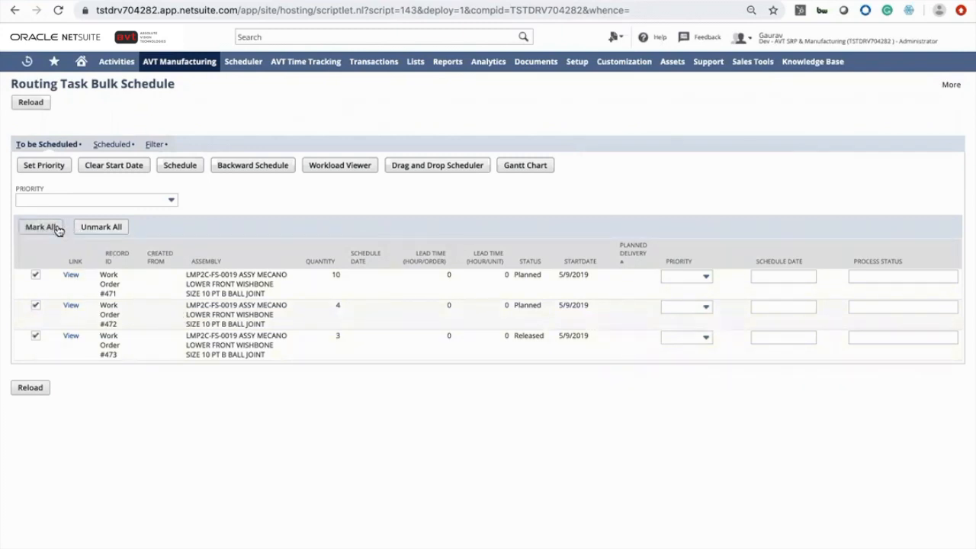
{"action": "left_click", "coordinate": [75, 200]}
{"action": "left_click", "coordinate": [76, 244]}
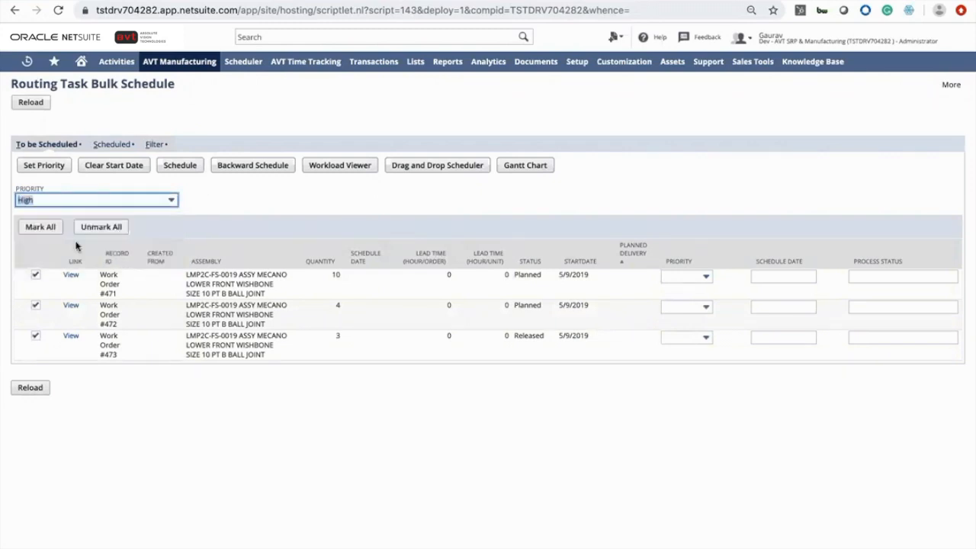
{"action": "left_click", "coordinate": [60, 166]}
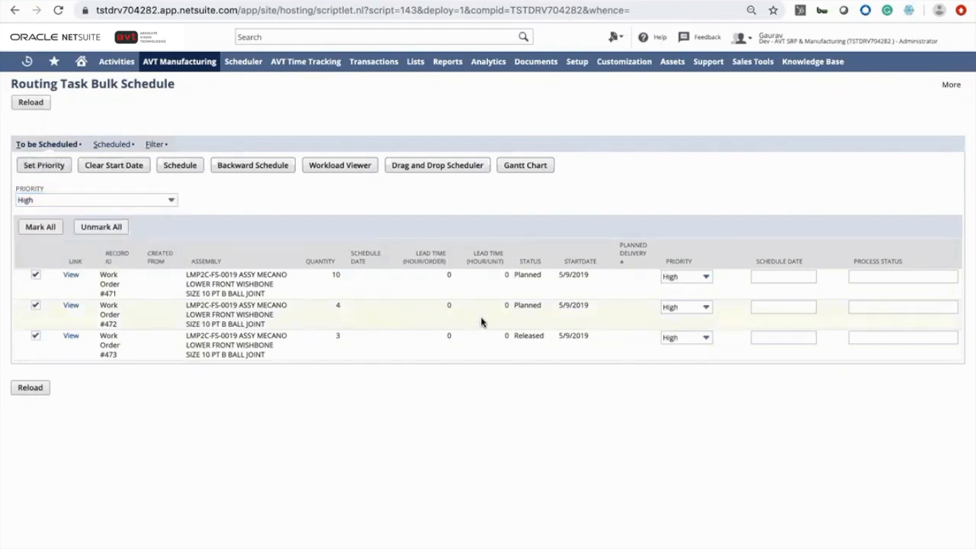
{"action": "left_click", "coordinate": [757, 276]}
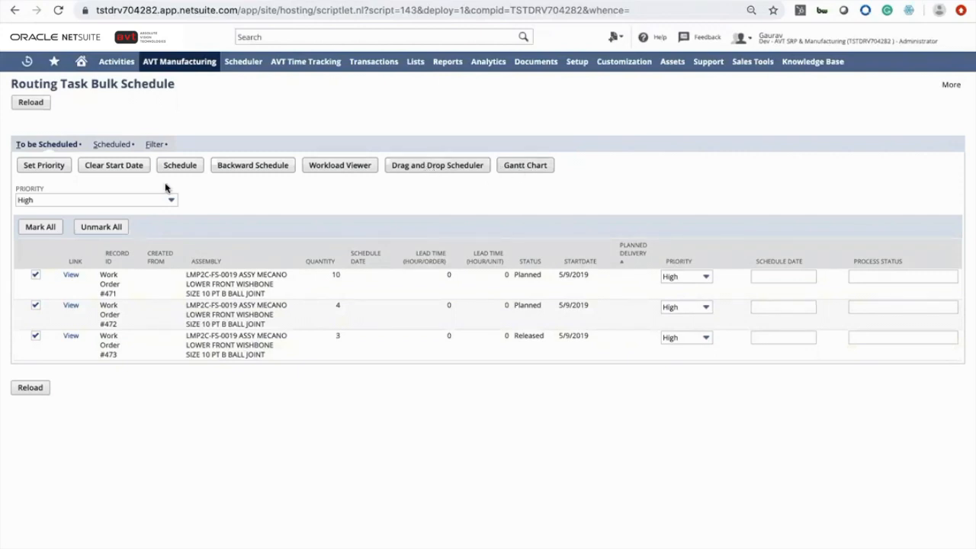
Switch to the scheduled work orders, mark them all, and view them in the Gantt chart
{"action": "left_click", "coordinate": [112, 145]}
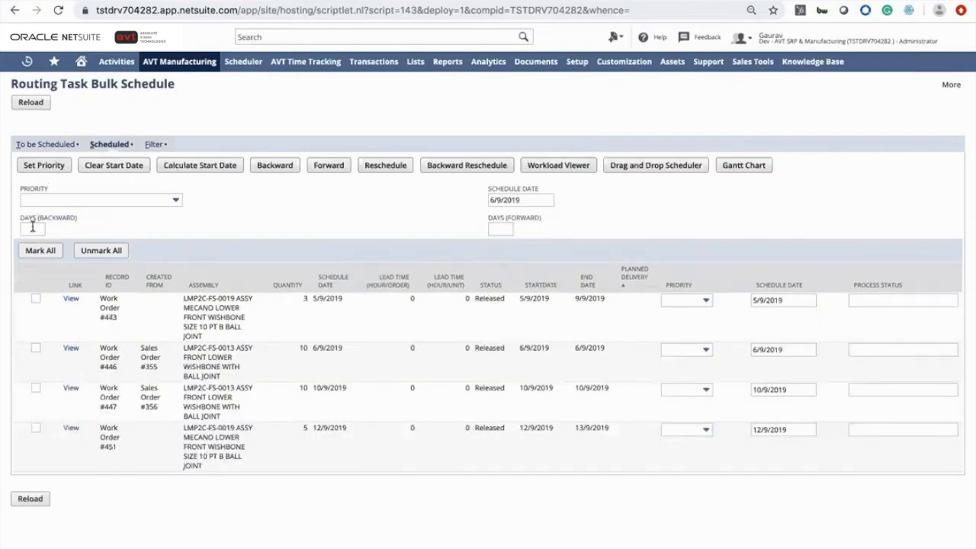
{"action": "left_click", "coordinate": [37, 252]}
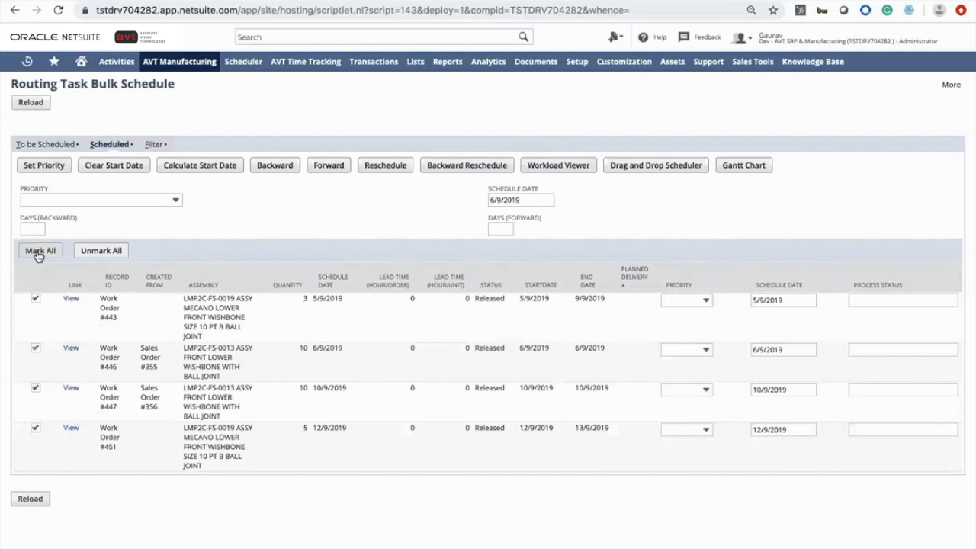
{"action": "left_click", "coordinate": [759, 166]}
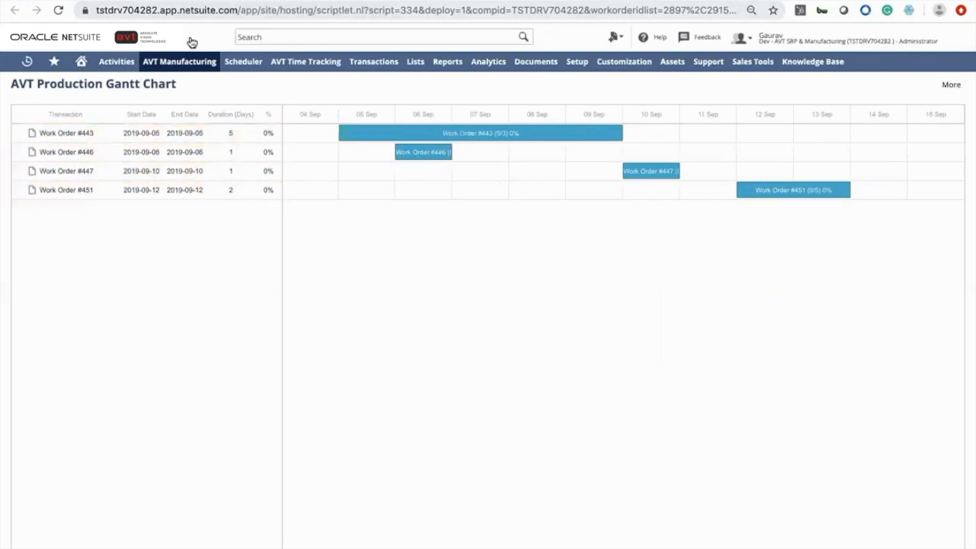
{"action": "left_click", "coordinate": [140, 1]}
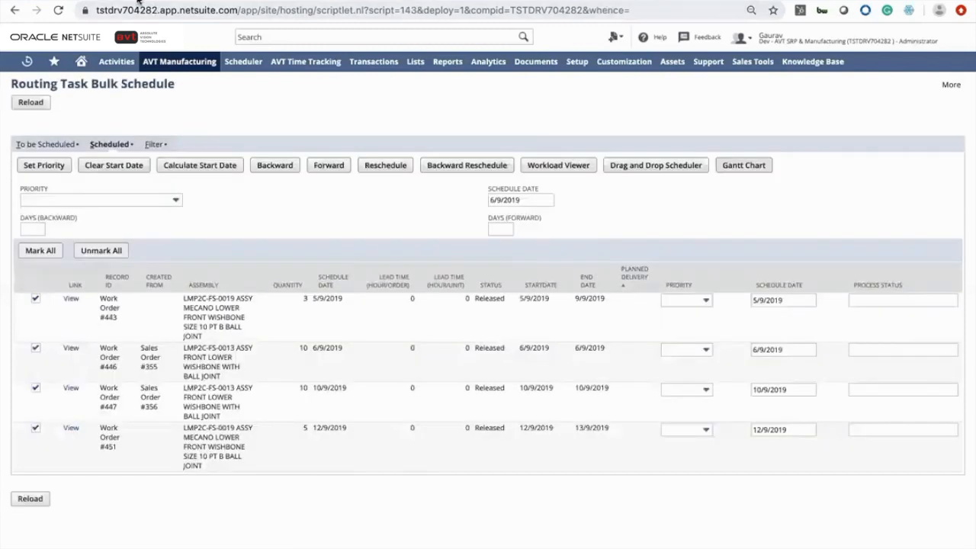
Open the Workload Viewer for the marked work orders and inspect the Assembly Line workload cells
{"action": "left_click", "coordinate": [562, 167]}
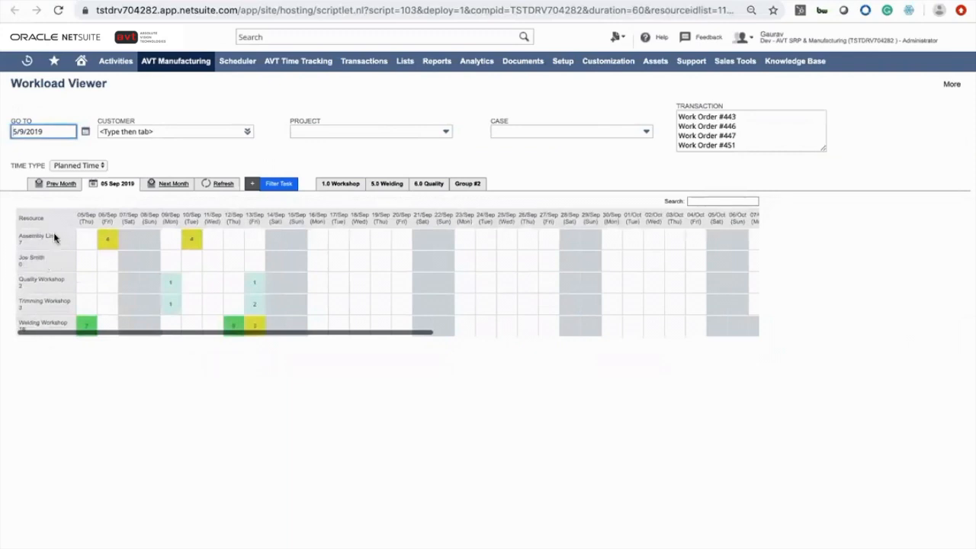
{"action": "left_click", "coordinate": [108, 239]}
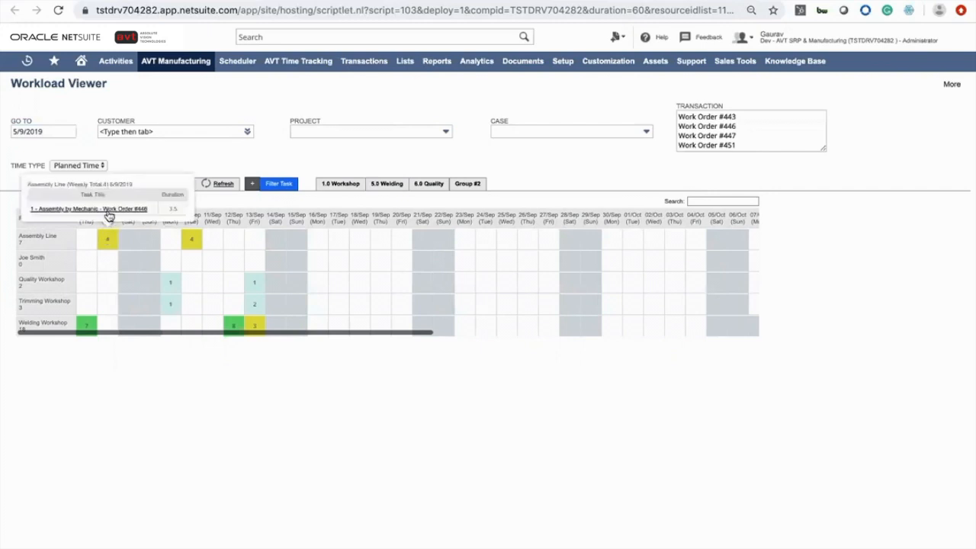
{"action": "left_click", "coordinate": [190, 239]}
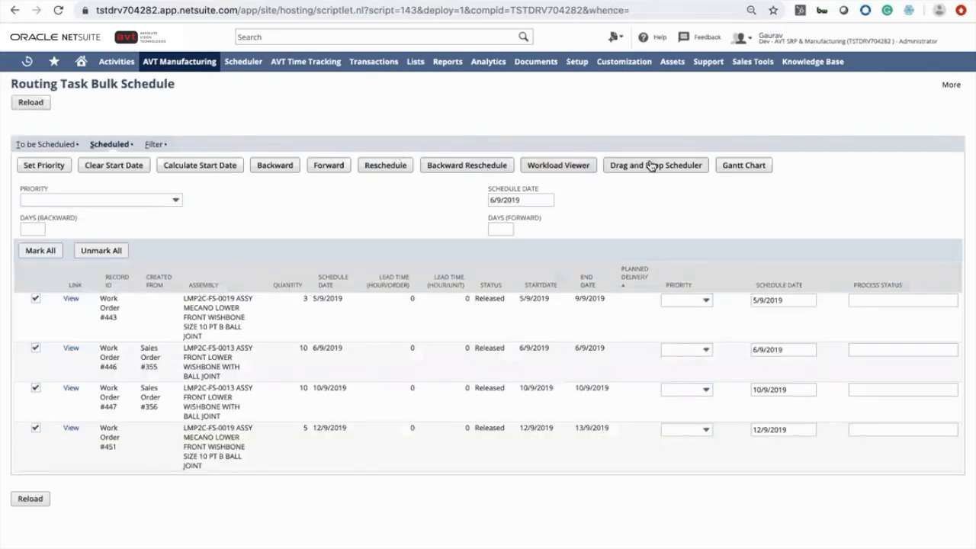
Open the Drag and Drop Scheduler and move the Work Order #446 assembly task to 9/9 and back to 6/9
{"action": "left_click", "coordinate": [652, 166]}
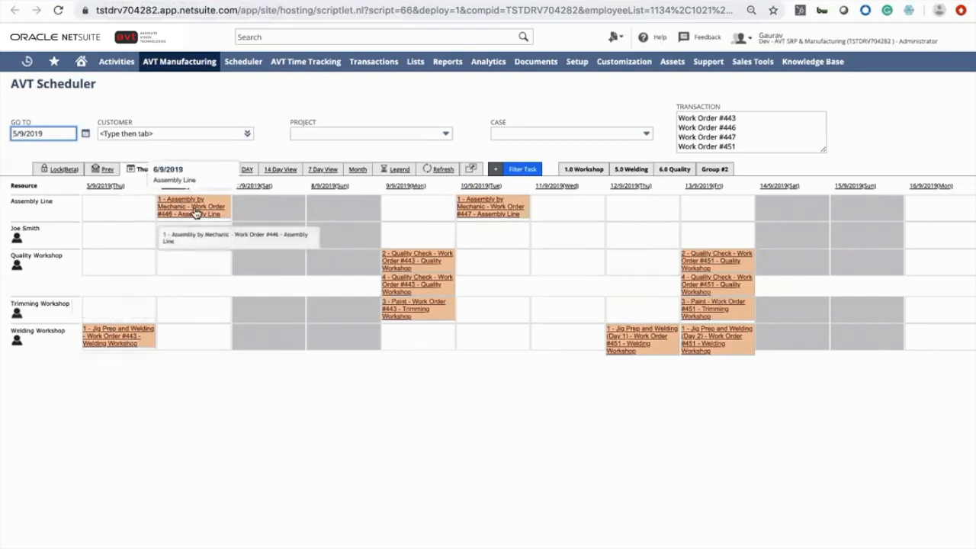
{"action": "left_click_drag", "start_coordinate": [233, 213], "coordinate": [422, 218]}
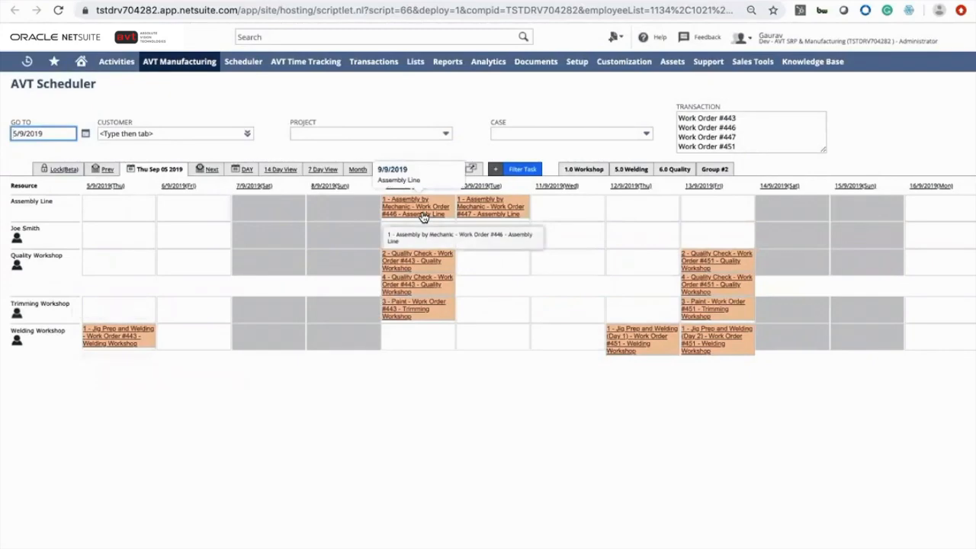
{"action": "left_click_drag", "start_coordinate": [423, 217], "coordinate": [206, 217]}
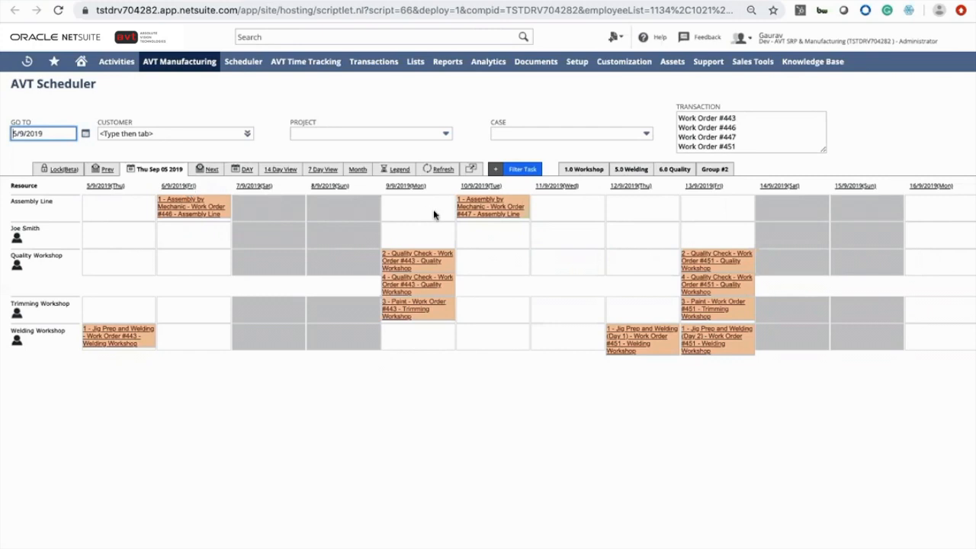
Open the scheduler's day view for Monday 9/9/2019
{"action": "scroll", "coordinate": [301, 244], "scroll_direction": "right", "scroll_amount": 2}
{"action": "scroll", "coordinate": [301, 244], "scroll_direction": "left", "scroll_amount": 2}
{"action": "scroll", "coordinate": [301, 244], "scroll_direction": "right", "scroll_amount": 2}
{"action": "scroll", "coordinate": [301, 244], "scroll_direction": "left", "scroll_amount": 1}
{"action": "scroll", "coordinate": [301, 244], "scroll_direction": "left", "scroll_amount": 1}
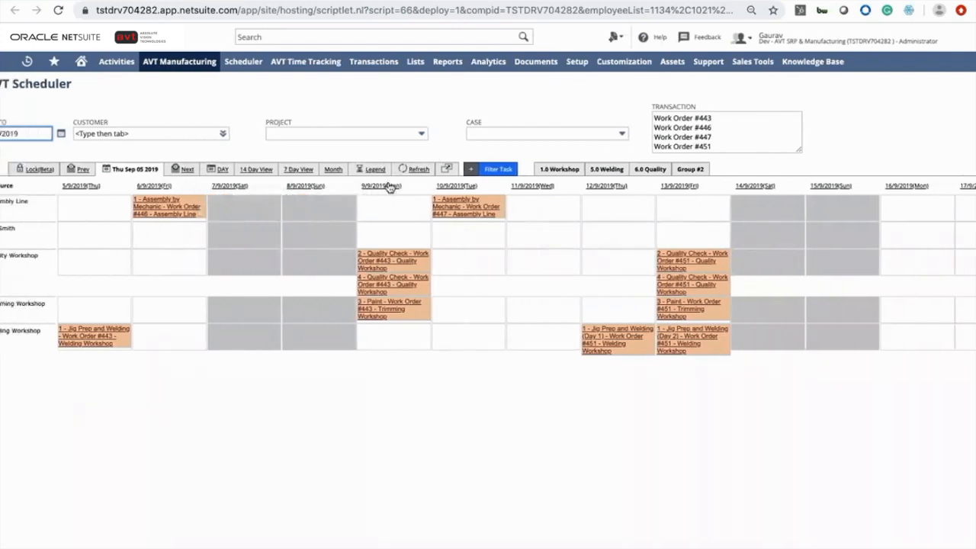
{"action": "left_click", "coordinate": [389, 189]}
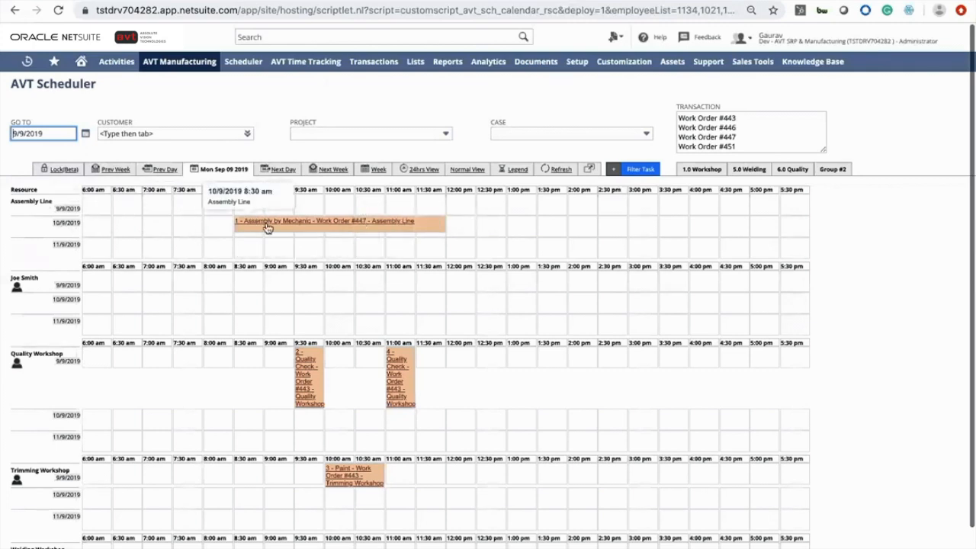
Move the Work Order #447 assembly task on 10/9 to start at 11:30 am and stretch it to end about 5:30 pm
{"action": "left_click_drag", "start_coordinate": [267, 228], "coordinate": [351, 226]}
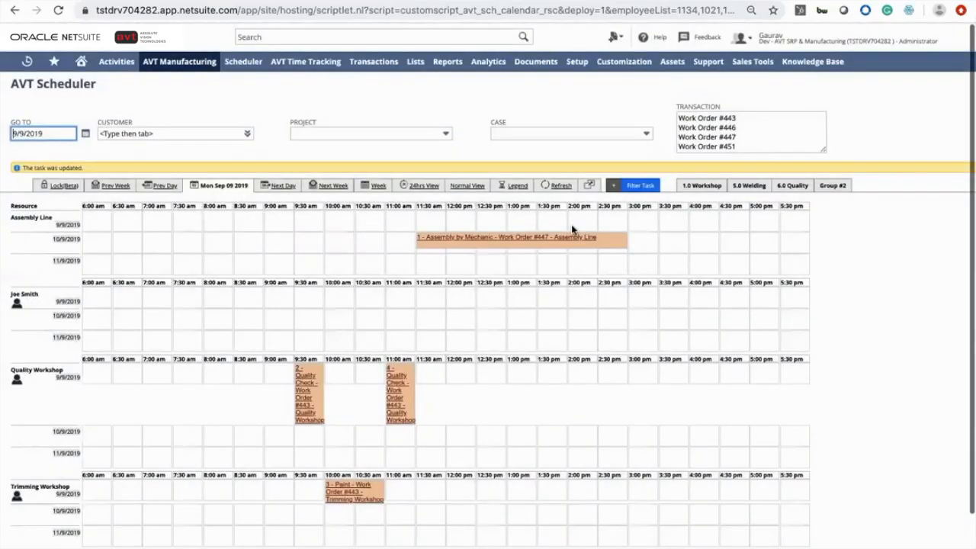
{"action": "left_click_drag", "start_coordinate": [626, 241], "coordinate": [779, 235]}
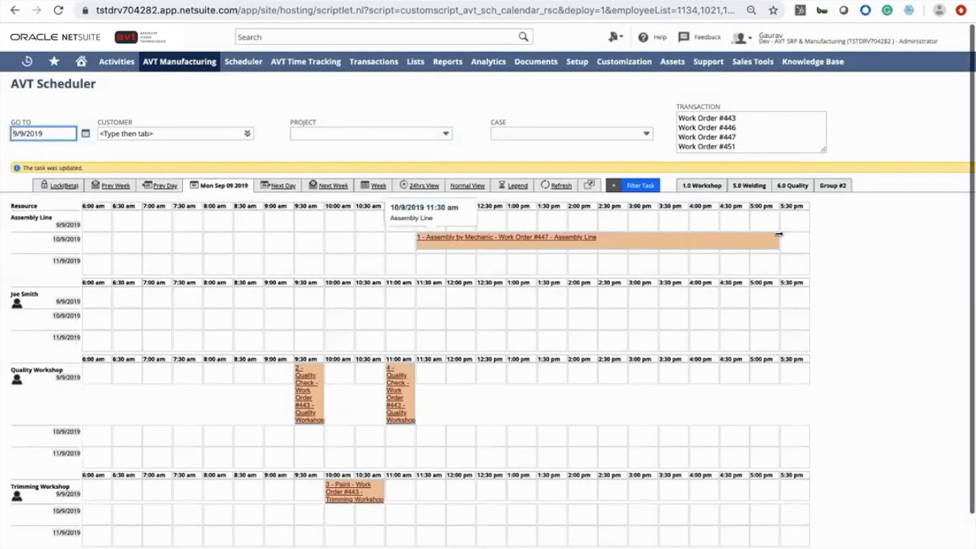
{"action": "left_click_drag", "start_coordinate": [505, 244], "coordinate": [462, 244]}
Copy the Work Order #447 assembly task and paste it onto Joe Smith's row for 10/9
{"action": "right_click", "coordinate": [463, 244]}
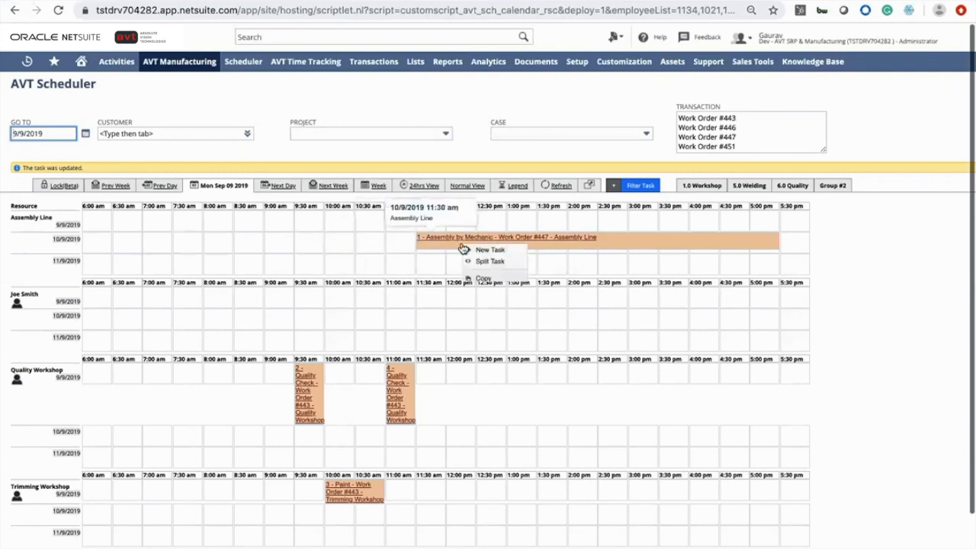
{"action": "left_click", "coordinate": [478, 281]}
{"action": "right_click", "coordinate": [427, 301]}
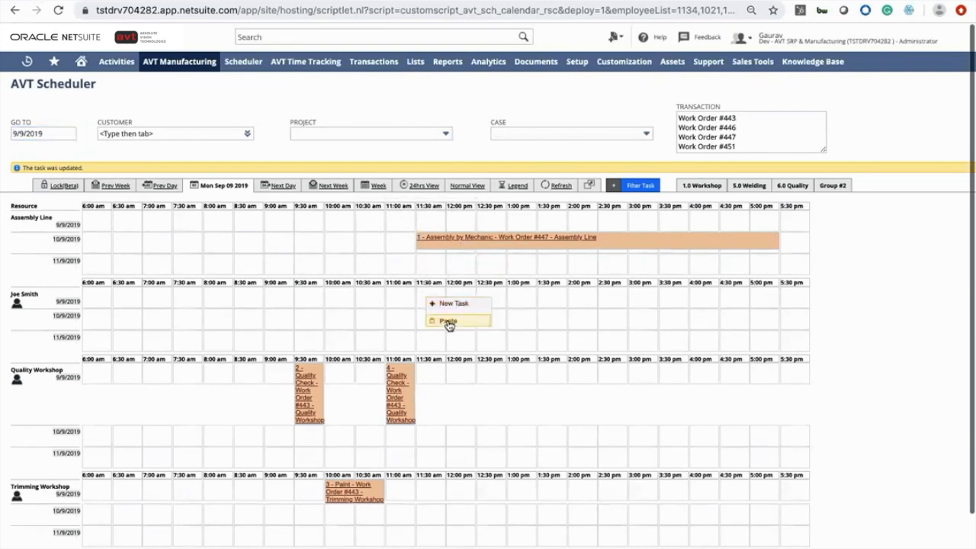
{"action": "left_click", "coordinate": [448, 322]}
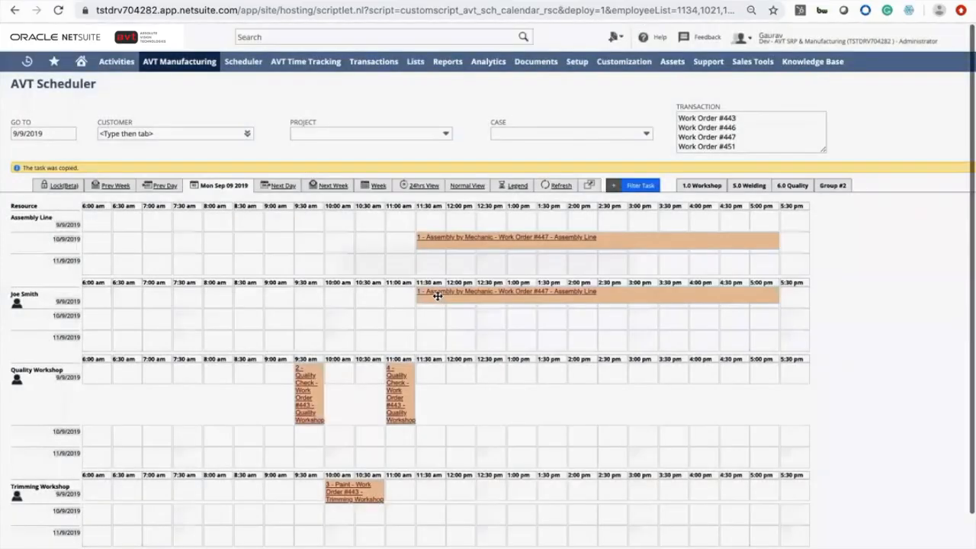
{"action": "left_click_drag", "start_coordinate": [432, 315], "coordinate": [259, 318]}
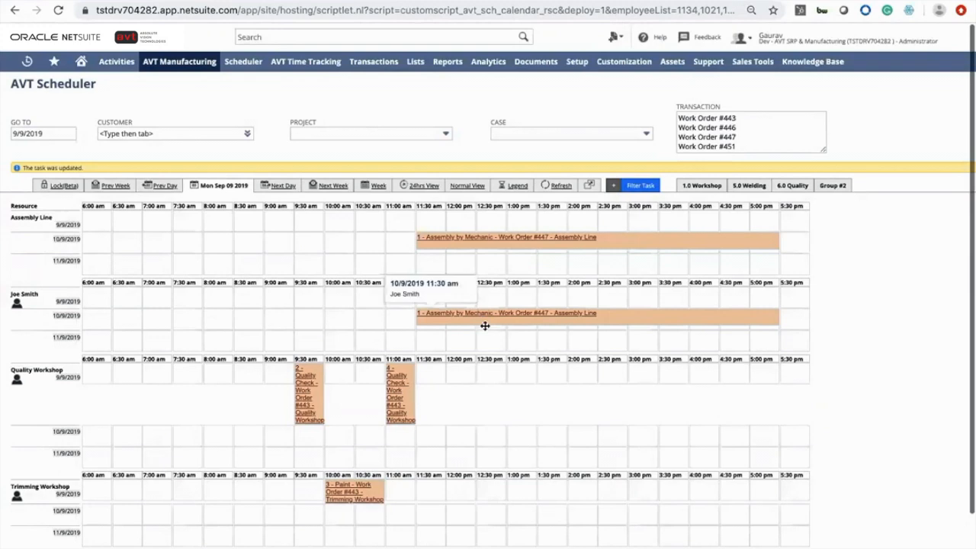
Delete the pasted Work Order #447 task from Joe Smith's row
{"action": "right_click", "coordinate": [486, 327]}
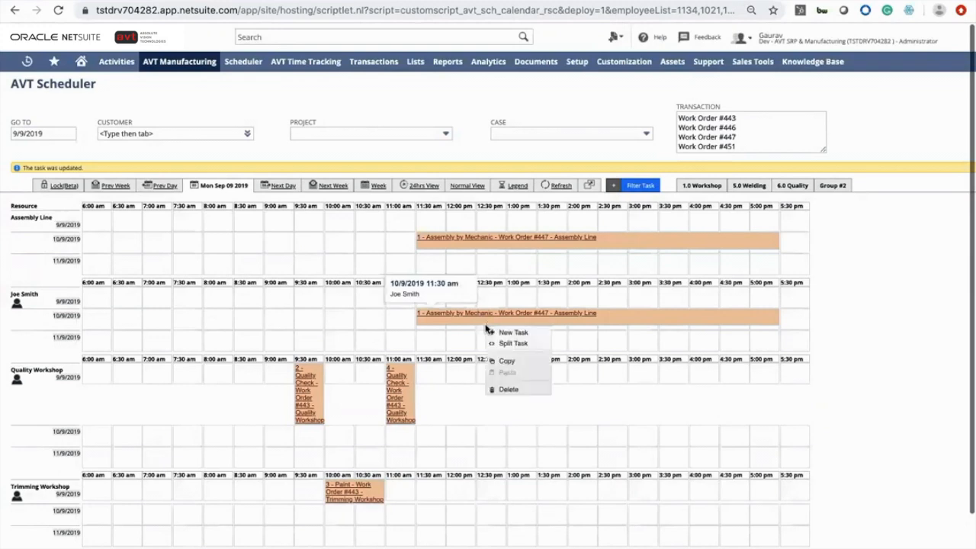
{"action": "left_click", "coordinate": [514, 393]}
{"action": "left_click", "coordinate": [603, 124]}
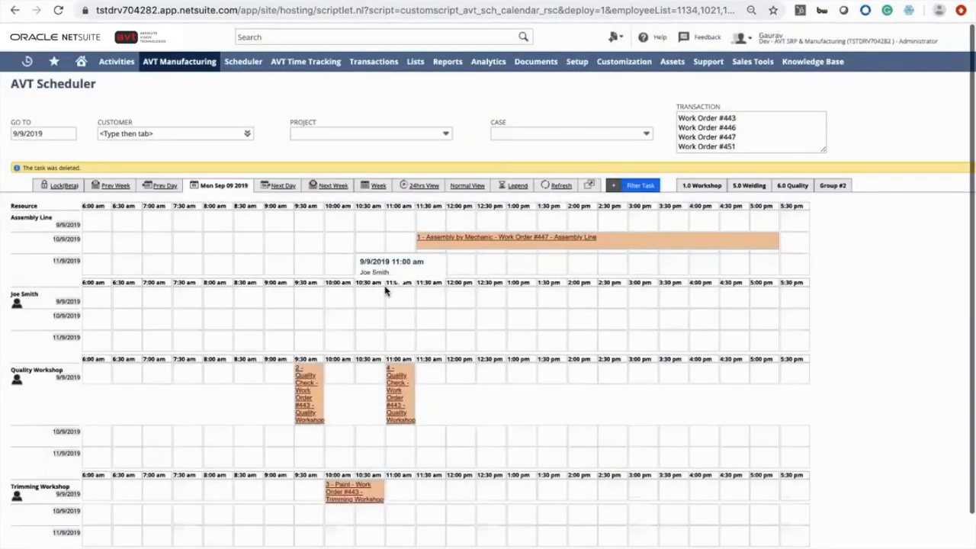
{"action": "scroll", "coordinate": [355, 322], "scroll_direction": "down", "scroll_amount": 1}
{"action": "scroll", "coordinate": [252, 282], "scroll_direction": "up", "scroll_amount": 1}
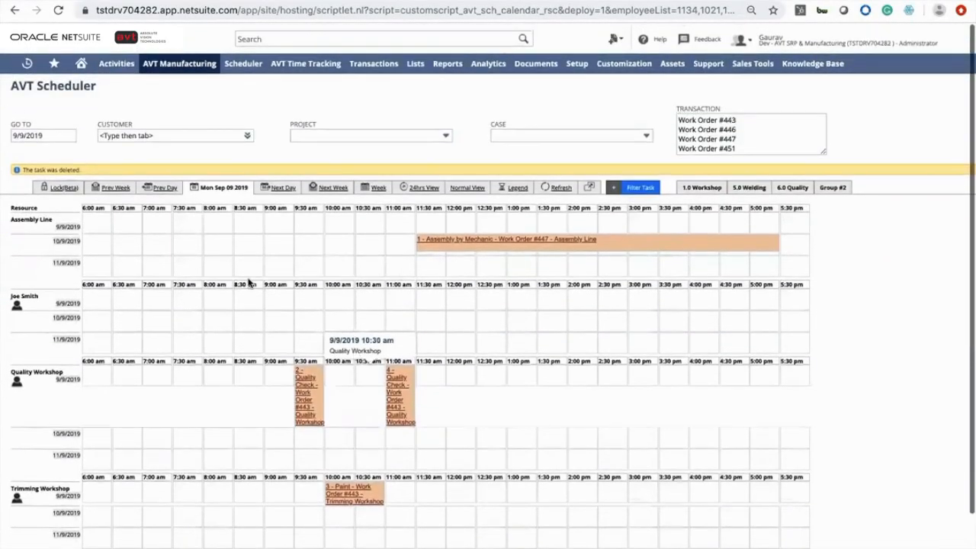
{"action": "scroll", "coordinate": [148, 374], "scroll_direction": "down", "scroll_amount": 1}
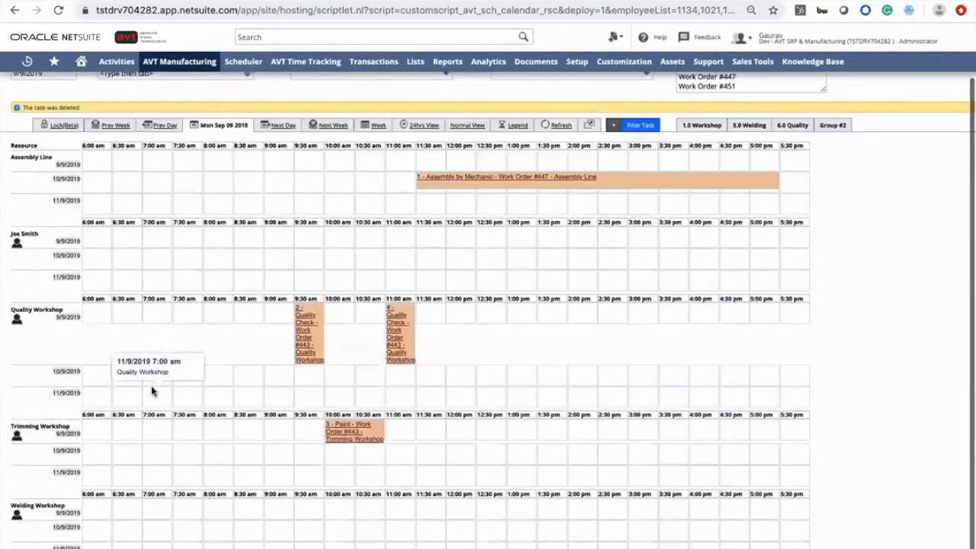
{"action": "scroll", "coordinate": [152, 392], "scroll_direction": "up", "scroll_amount": 1}
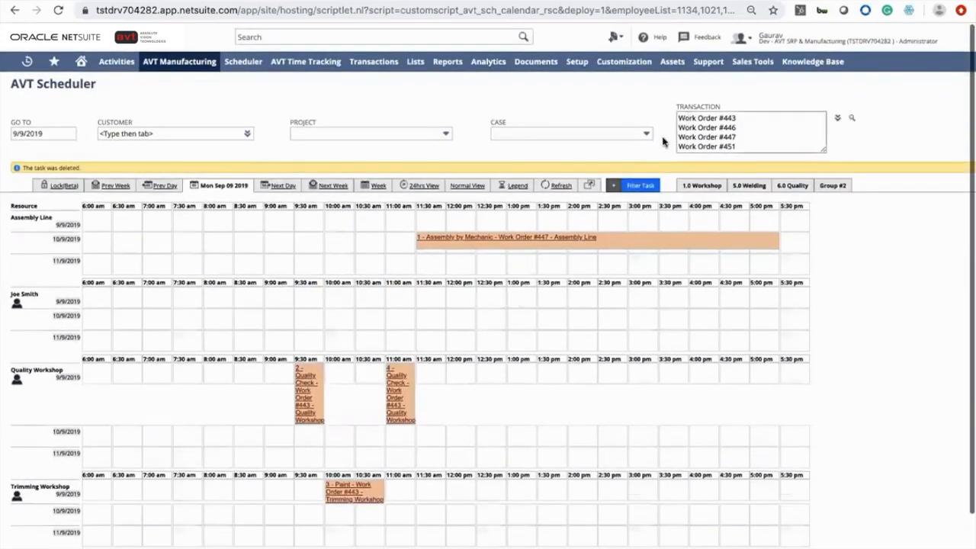
Open the scheduler's task filter row and examine its days options
{"action": "left_click", "coordinate": [614, 188]}
{"action": "left_click", "coordinate": [414, 200]}
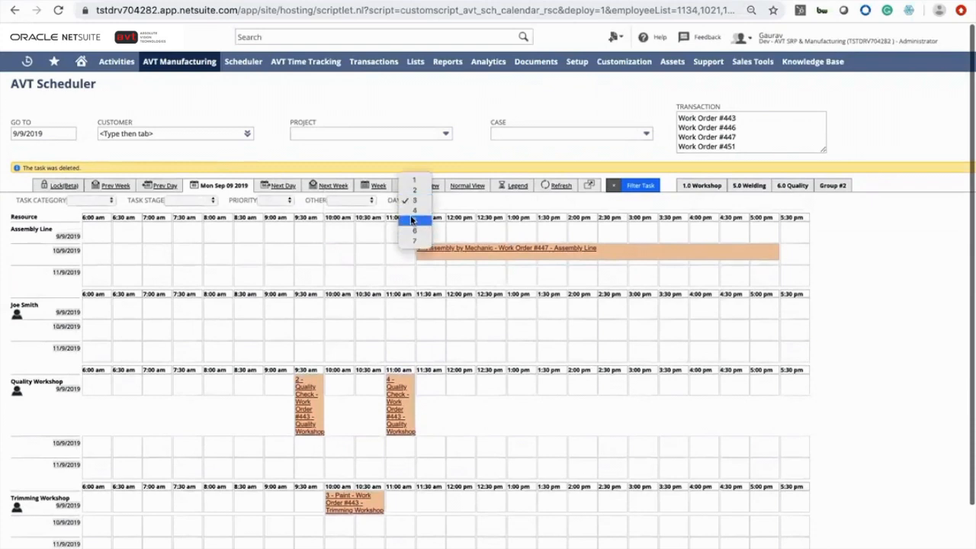
{"action": "left_click", "coordinate": [132, 207]}
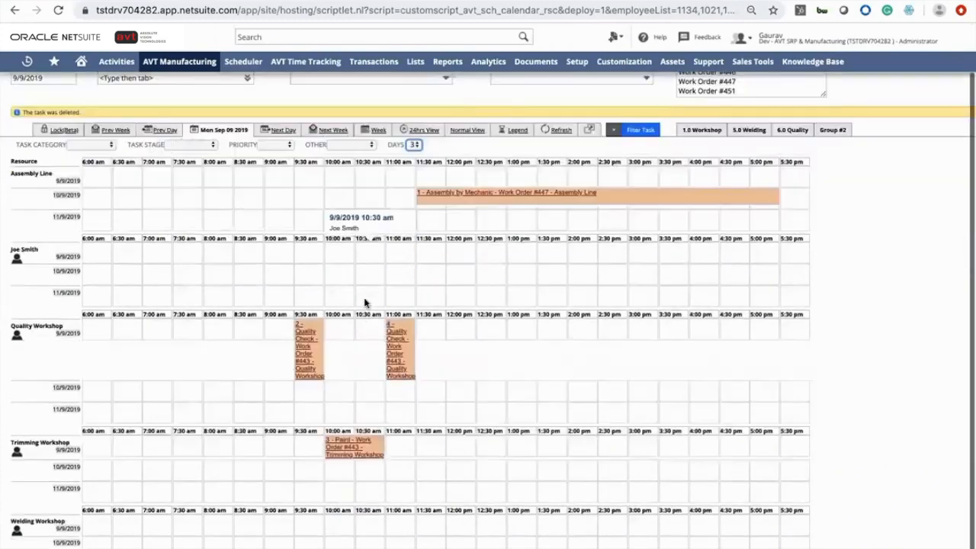
{"action": "scroll", "coordinate": [365, 306], "scroll_direction": "down", "scroll_amount": 1}
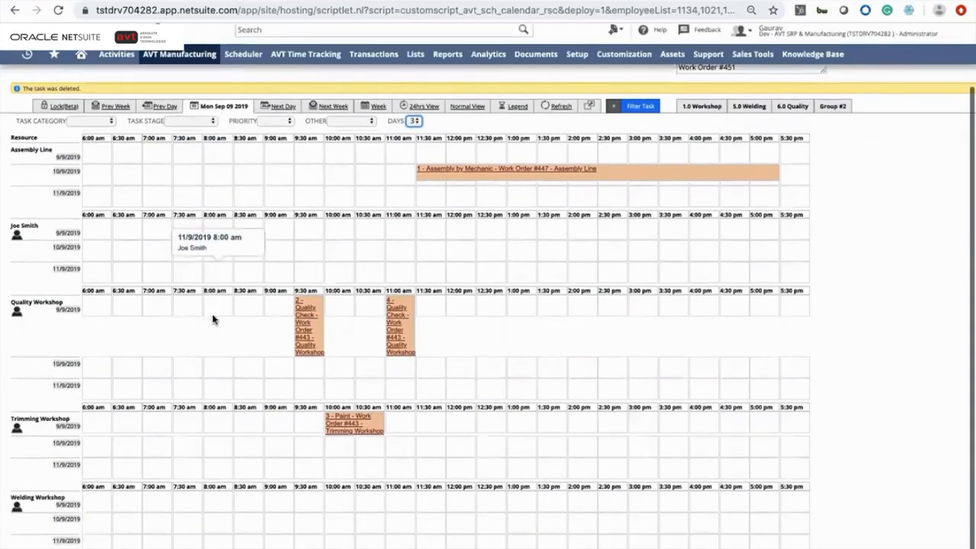
{"action": "scroll", "coordinate": [212, 318], "scroll_direction": "up", "scroll_amount": 1}
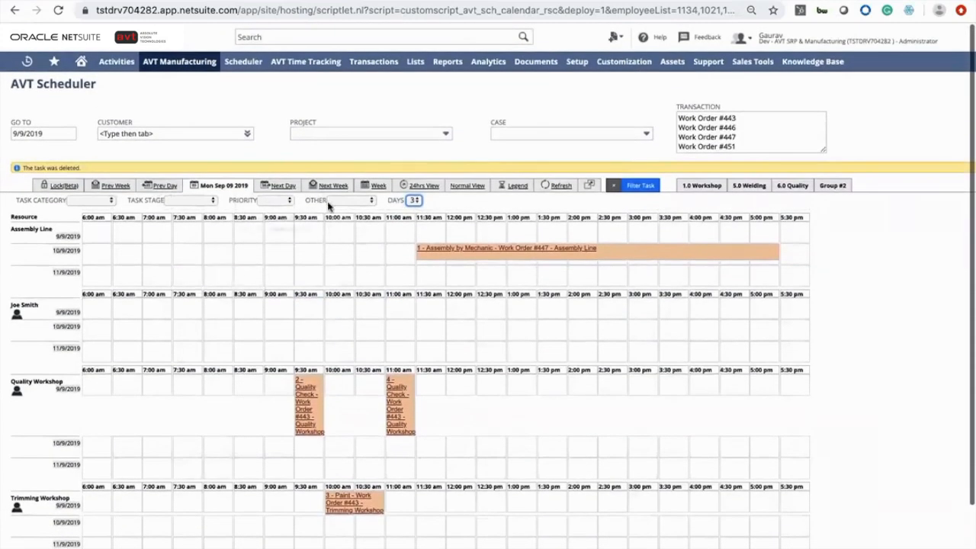
{"action": "left_click", "coordinate": [376, 188]}
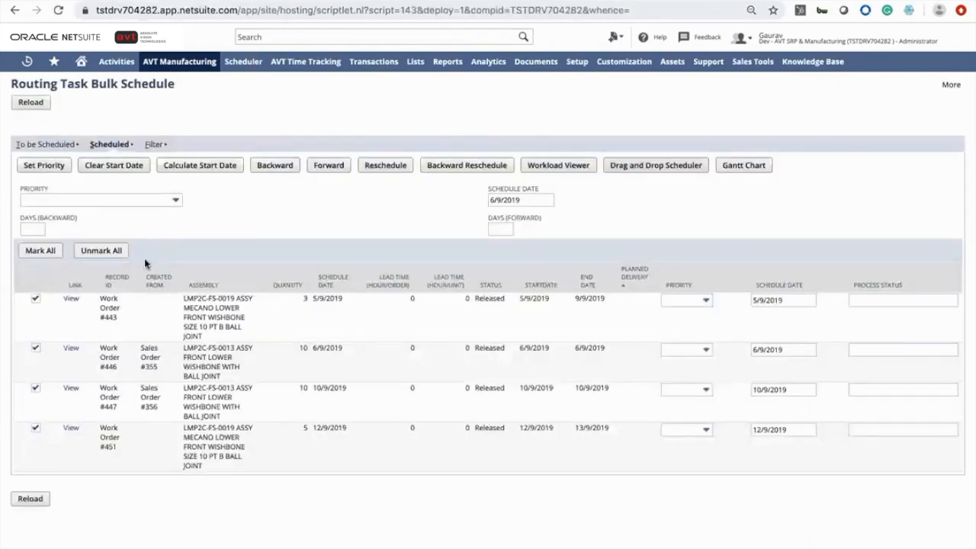
Show the work orders still to be scheduled and examine the priority options for Work Order #473
{"action": "left_click", "coordinate": [59, 146]}
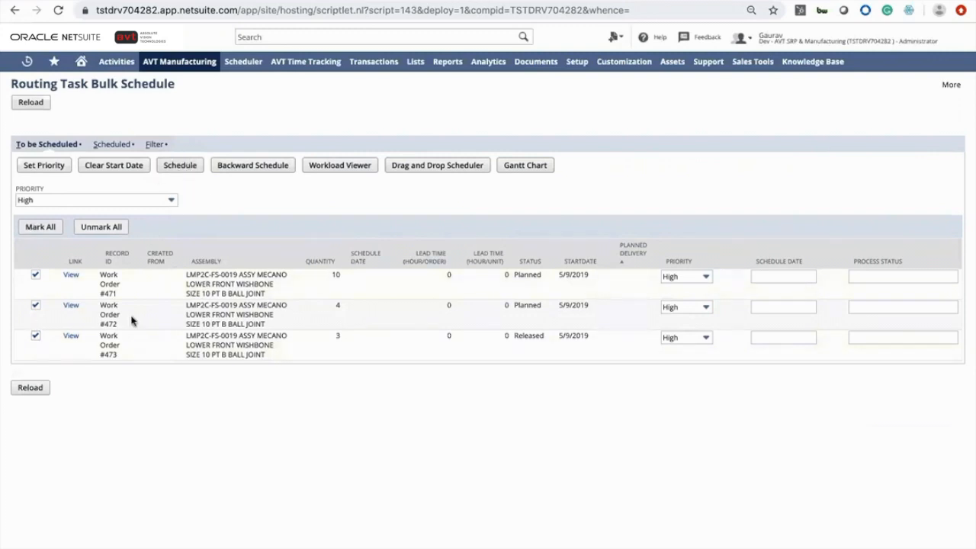
{"action": "left_click", "coordinate": [695, 341]}
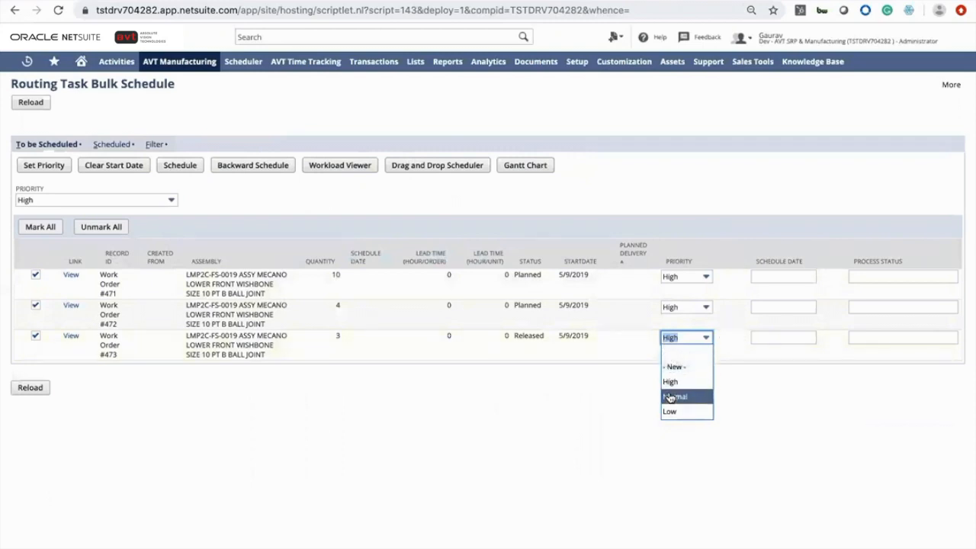
{"action": "left_click", "coordinate": [606, 383]}
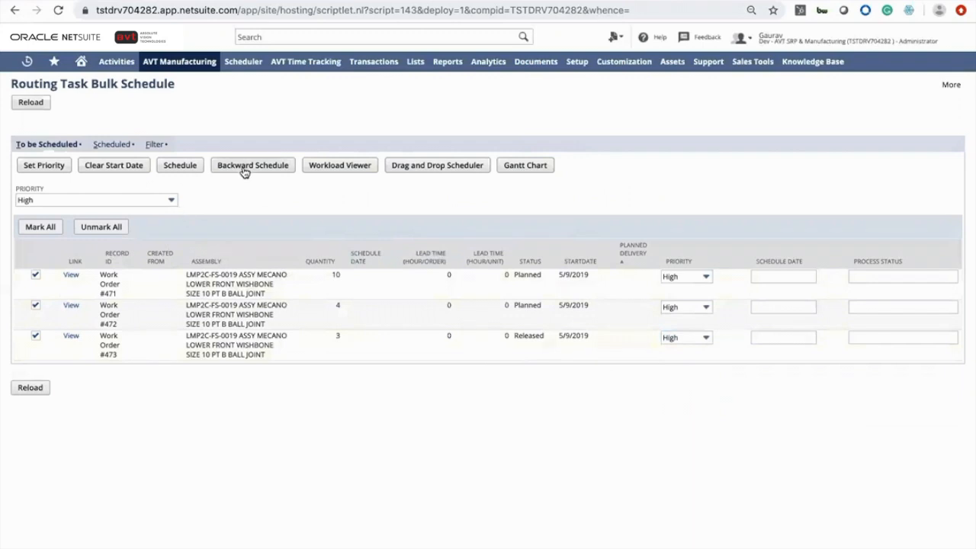
Try scheduling the marked work orders, then set Work Order #471's schedule date to 9/9/2019
{"action": "left_click", "coordinate": [181, 165]}
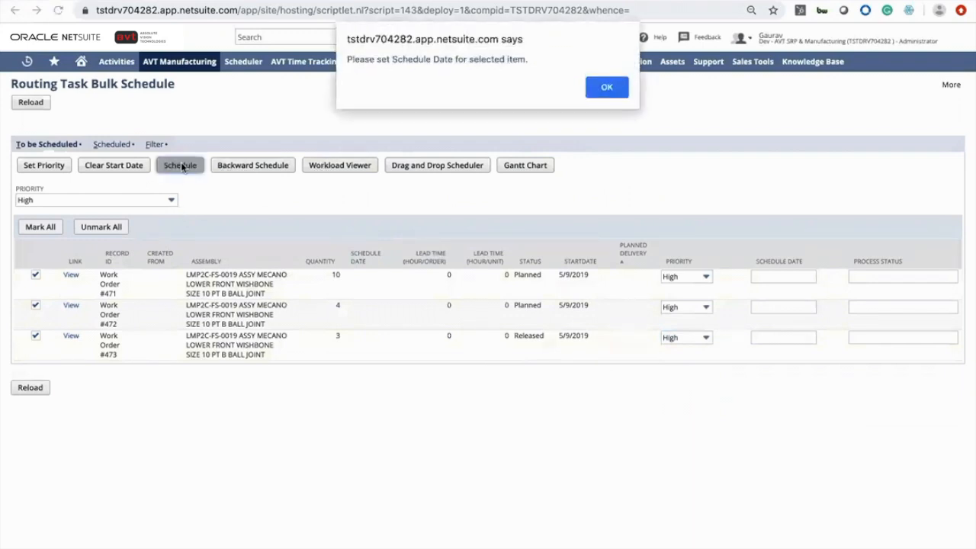
{"action": "left_click", "coordinate": [607, 87]}
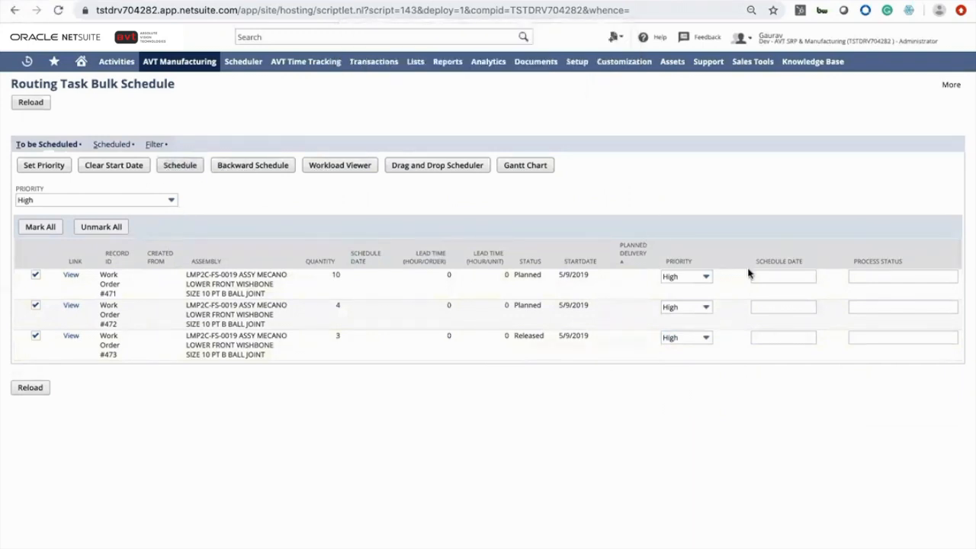
{"action": "left_click", "coordinate": [775, 276]}
{"action": "left_click", "coordinate": [825, 276]}
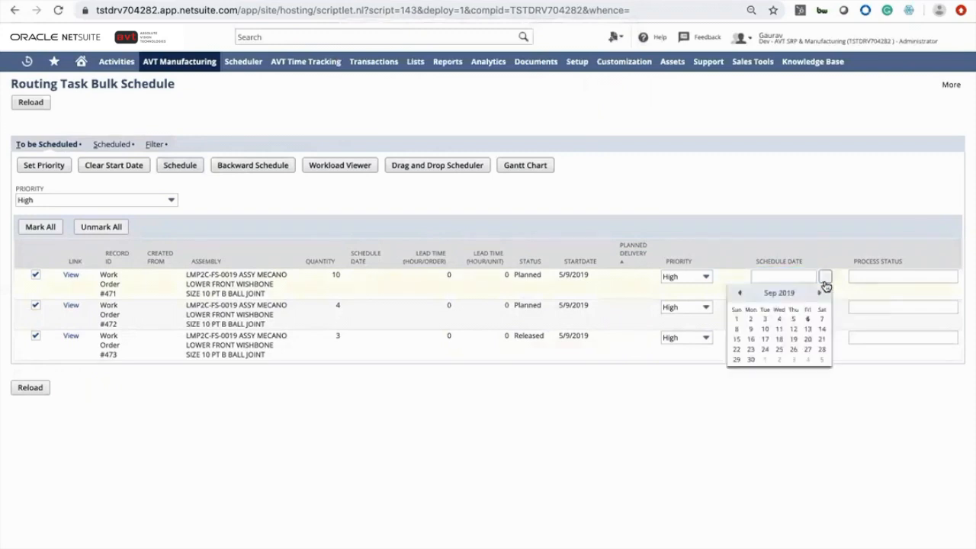
{"action": "left_click", "coordinate": [751, 329]}
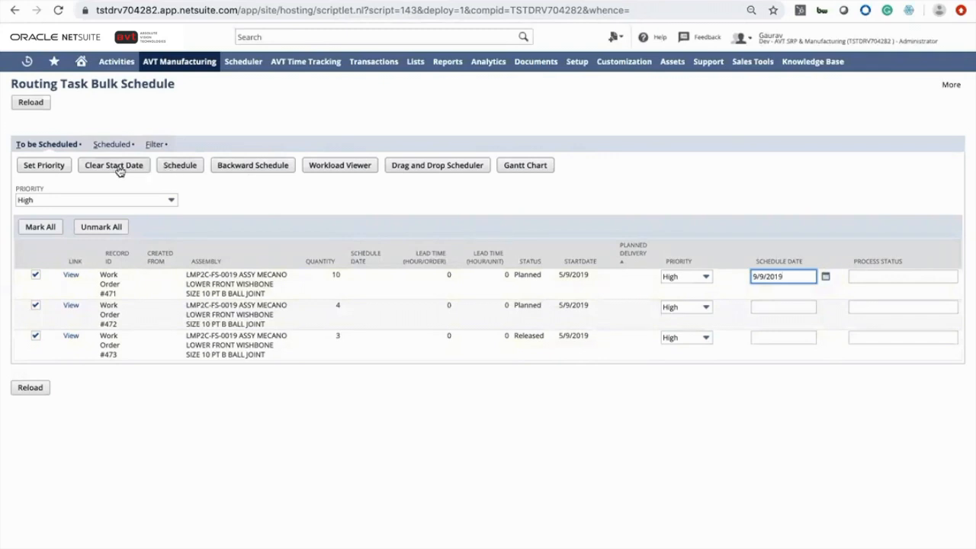
Try scheduling again, then set the schedule dates of Work Orders #472 and #473 to 9/9/2019
{"action": "left_click", "coordinate": [172, 170]}
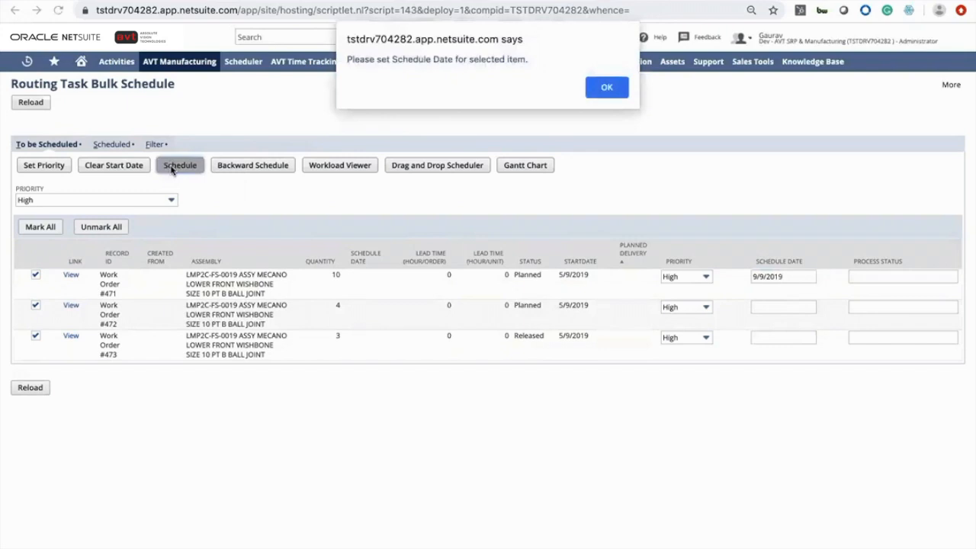
{"action": "left_click", "coordinate": [599, 87]}
{"action": "left_click", "coordinate": [750, 305]}
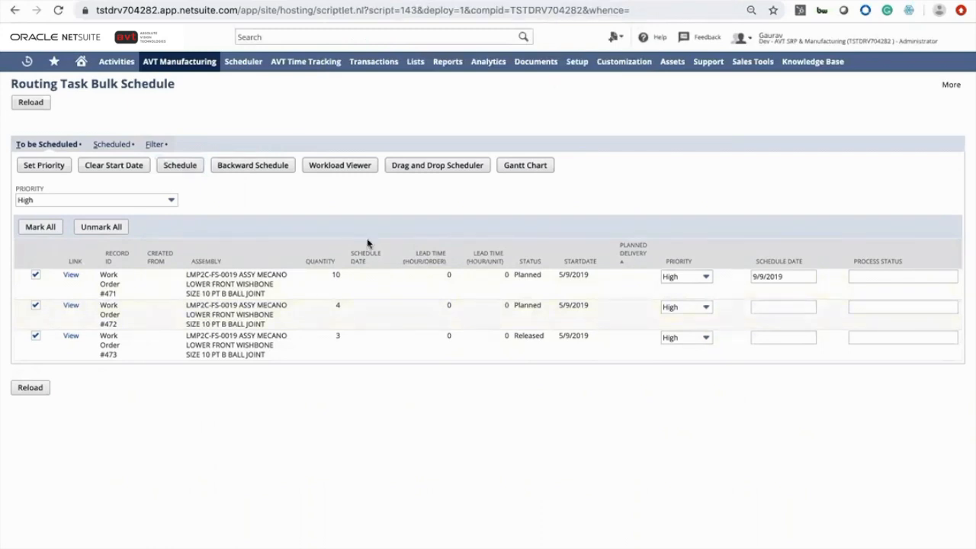
{"action": "left_click", "coordinate": [789, 305]}
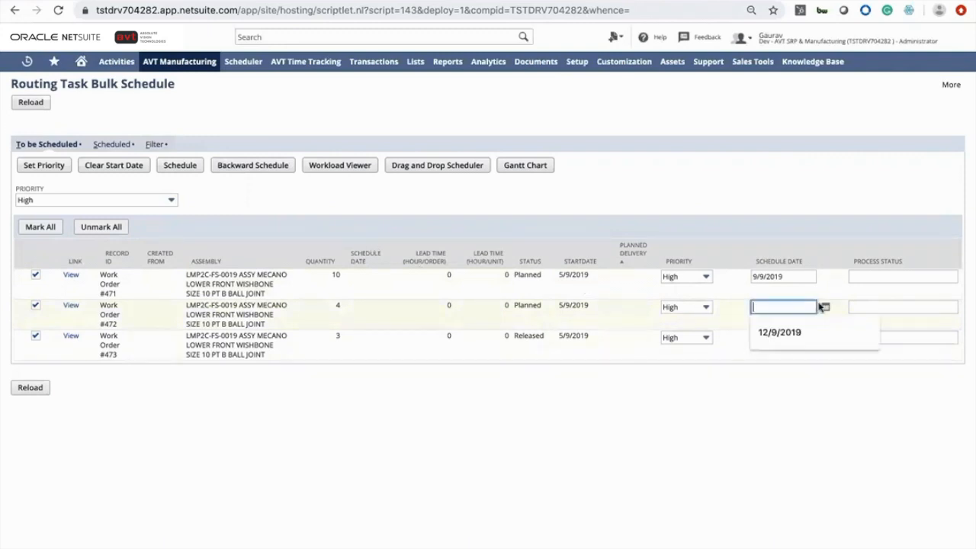
{"action": "left_click", "coordinate": [824, 307]}
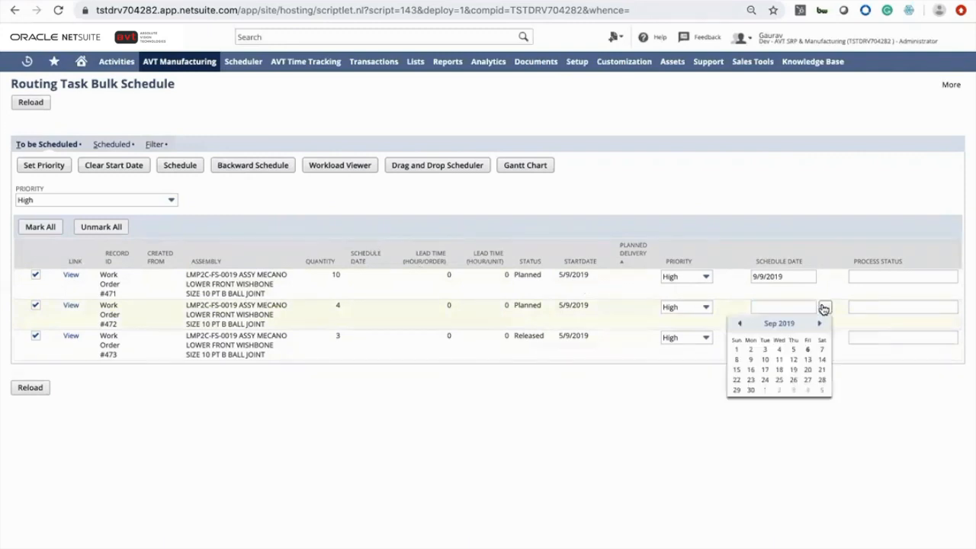
{"action": "left_click", "coordinate": [750, 360]}
{"action": "left_click", "coordinate": [826, 337]}
{"action": "left_click", "coordinate": [749, 391]}
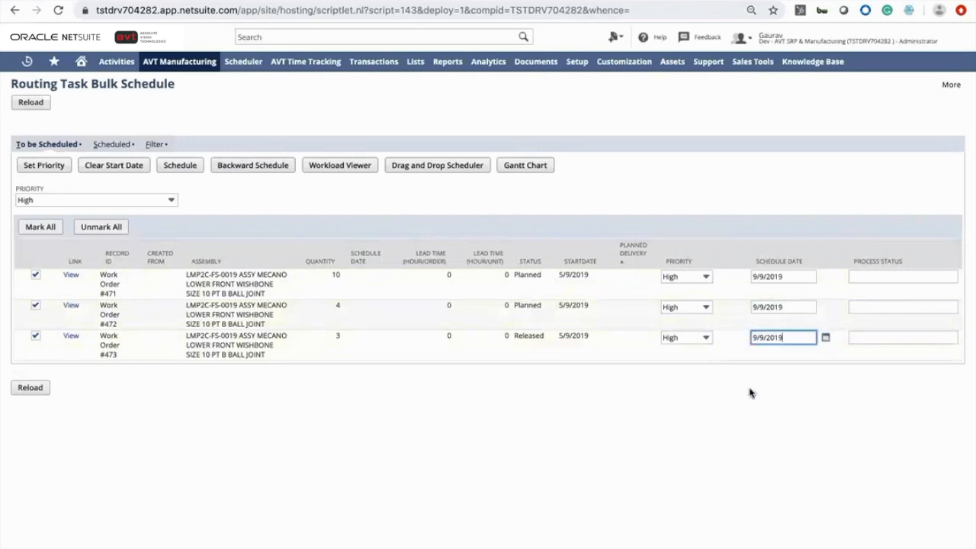
Schedule the three marked work orders and reload the bulk schedule page
{"action": "left_click", "coordinate": [188, 169]}
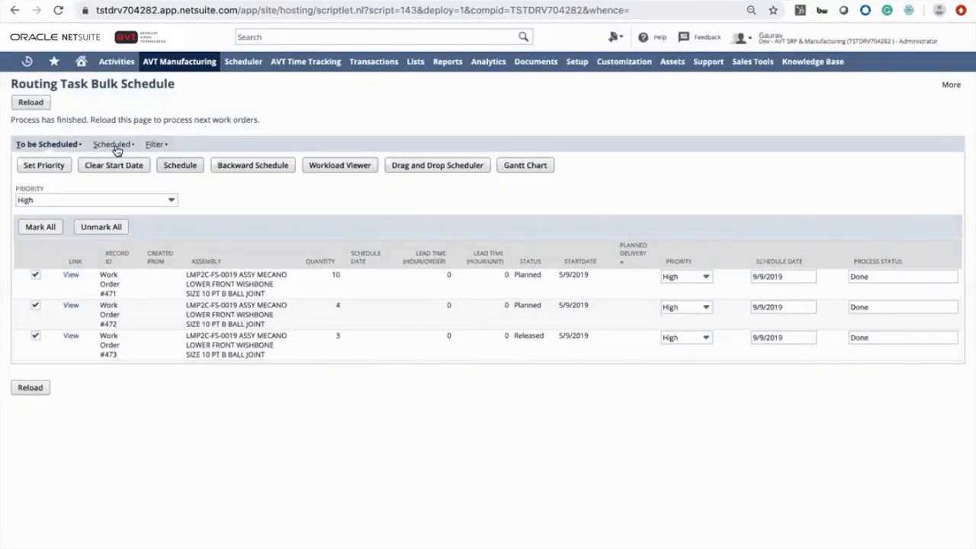
{"action": "left_click", "coordinate": [35, 105]}
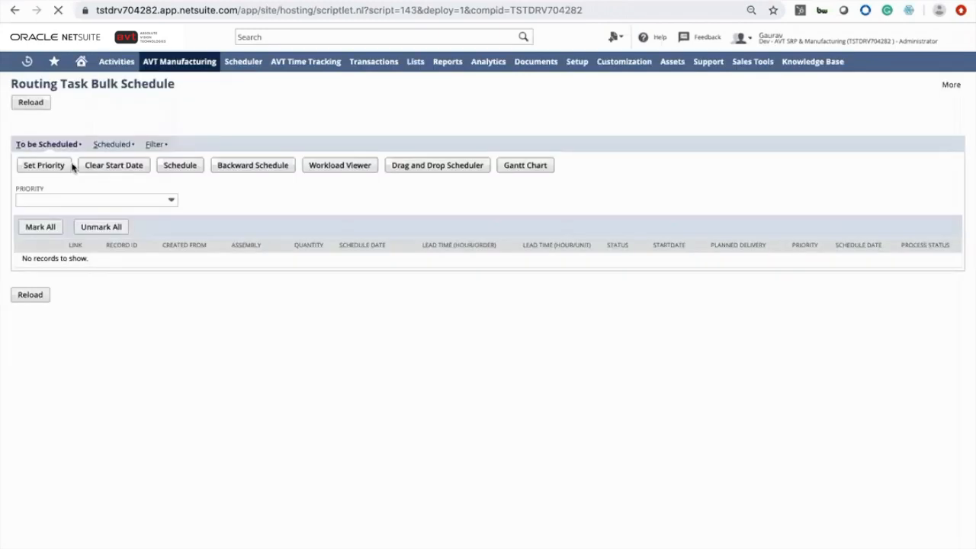
Switch to the scheduled work orders list and review the newly scheduled orders
{"action": "left_click", "coordinate": [111, 145]}
{"action": "scroll", "coordinate": [185, 385], "scroll_direction": "down", "scroll_amount": 2}
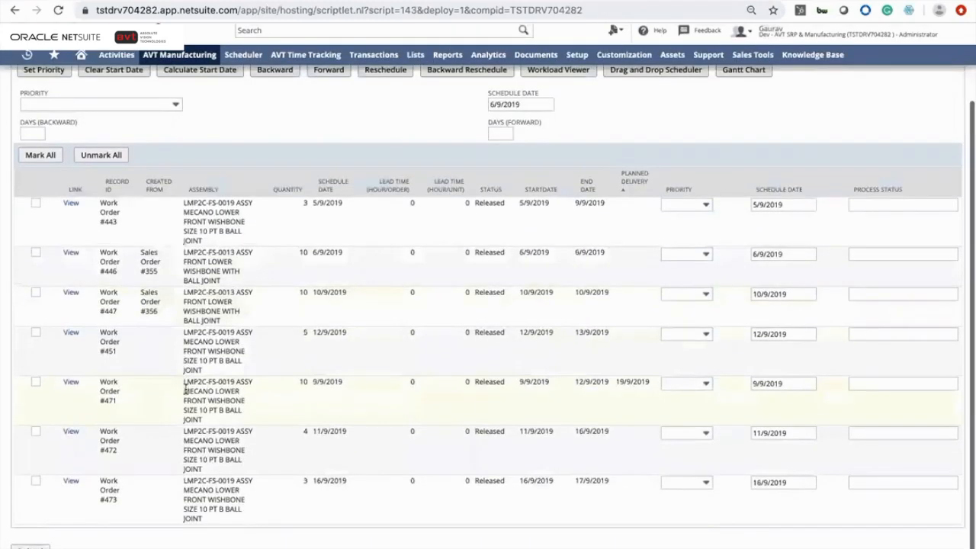
{"action": "scroll", "coordinate": [185, 389], "scroll_direction": "up", "scroll_amount": 2}
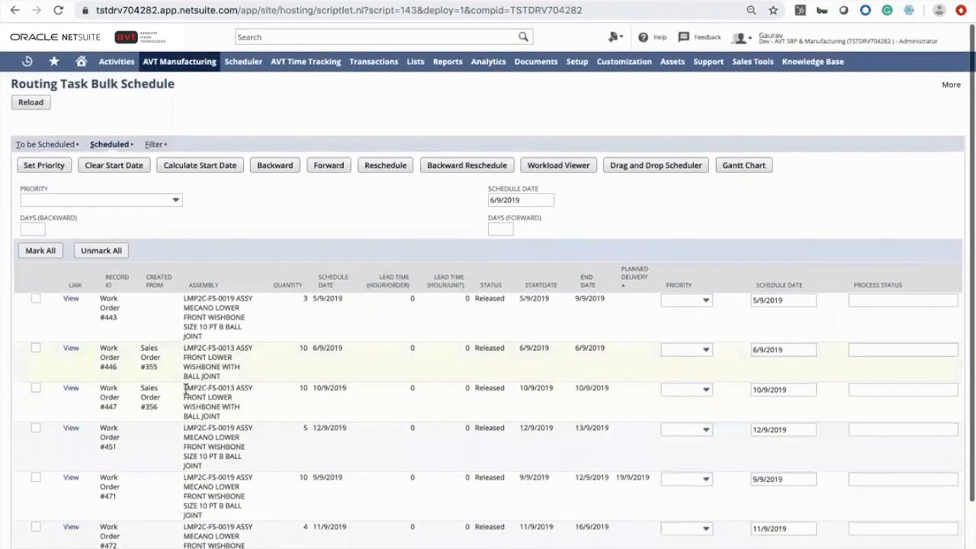
Mark all scheduled work orders and open them in the Workload Viewer
{"action": "left_click", "coordinate": [50, 251]}
{"action": "left_click", "coordinate": [573, 168]}
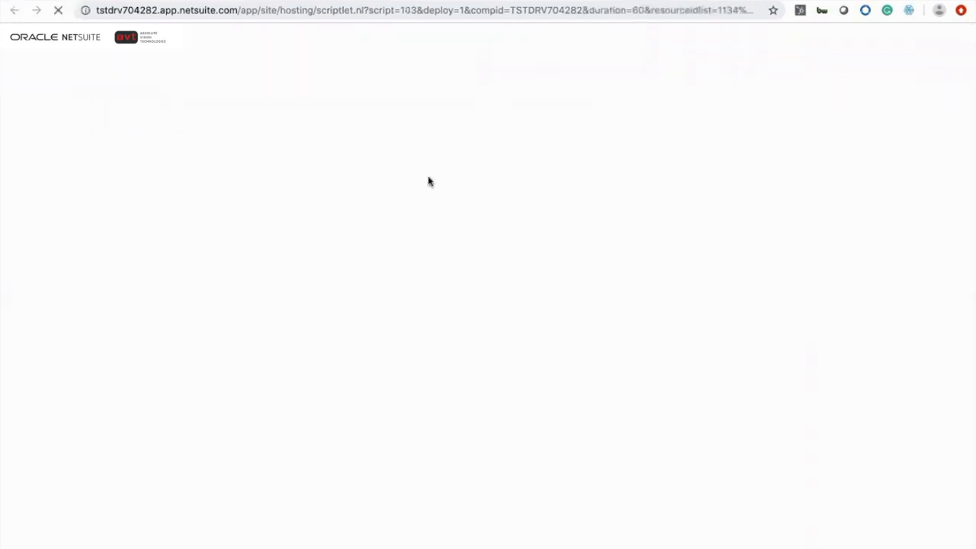
{"action": "key", "text": "ctrl+shift+Tab"}
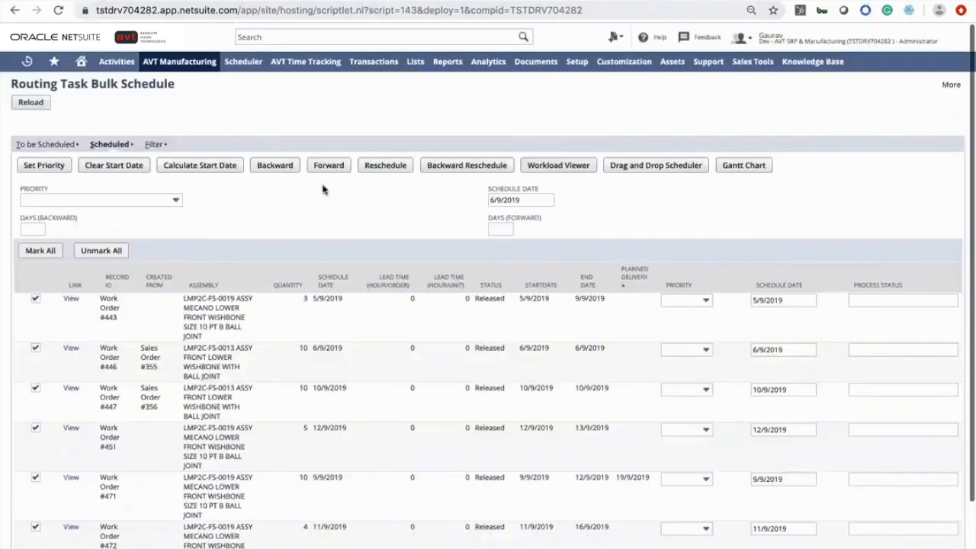
Open the marked scheduled work orders in the Gantt Chart
{"action": "left_click", "coordinate": [737, 167]}
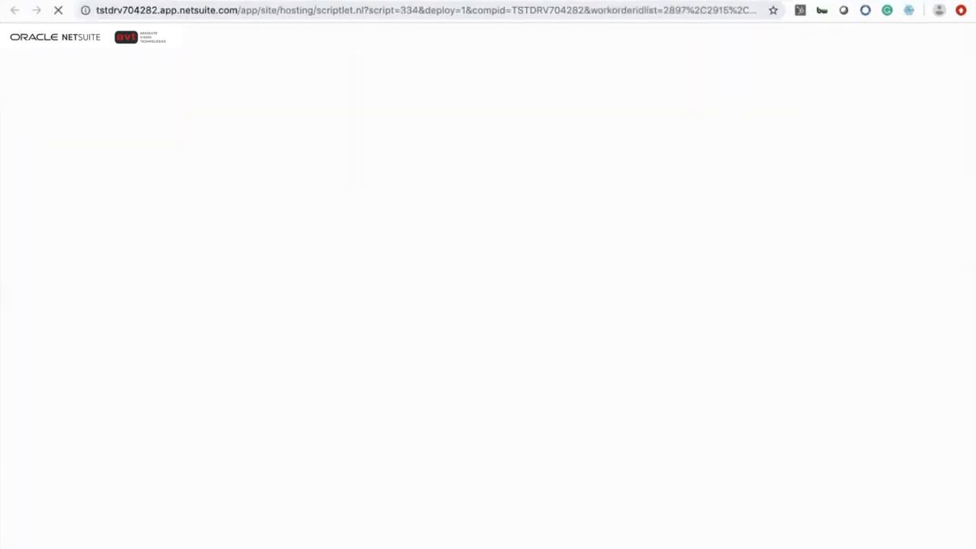
{"action": "key", "text": "ctrl+shift+Tab"}
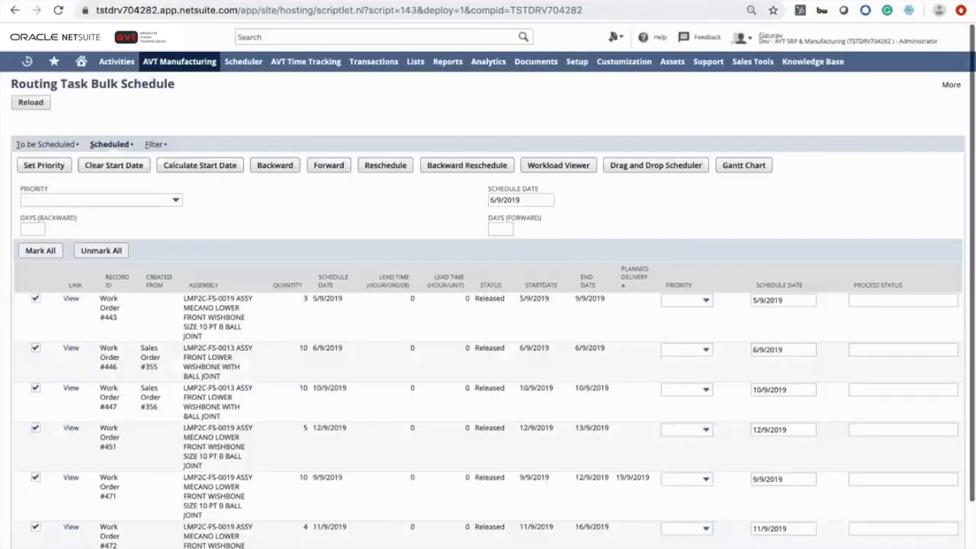
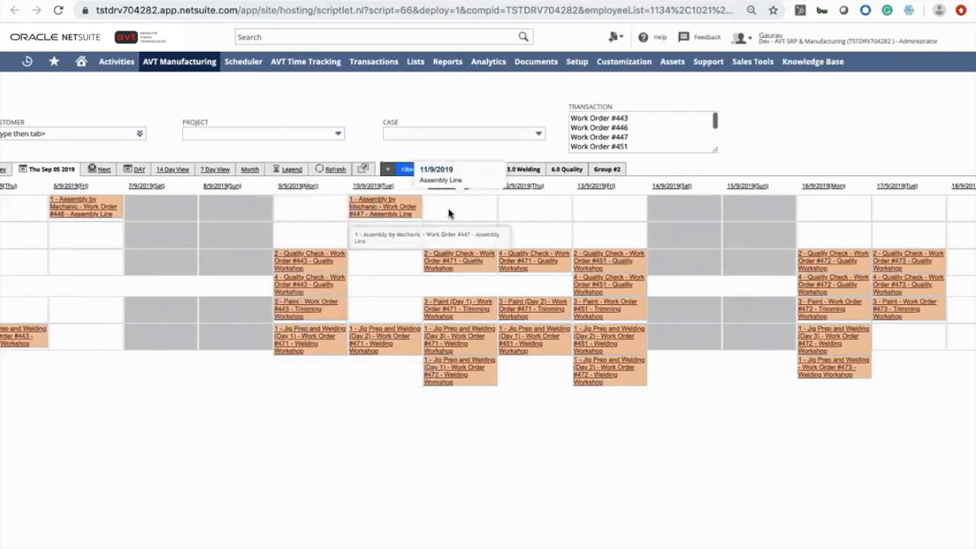
Return to the Routing Task Bulk Schedule page and clear the start dates of the marked work orders
{"action": "scroll", "coordinate": [449, 213], "scroll_direction": "left", "scroll_amount": 3}
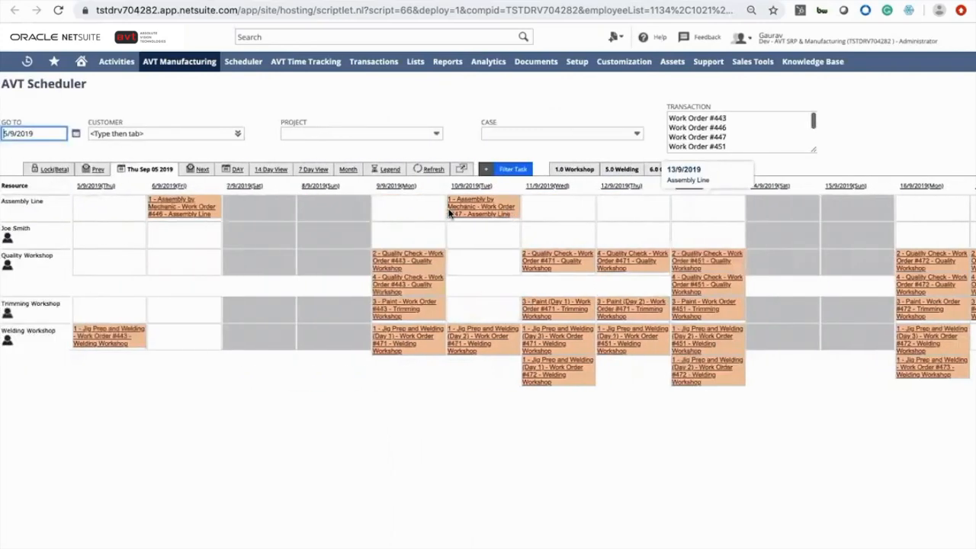
{"action": "key", "text": "alt+Left"}
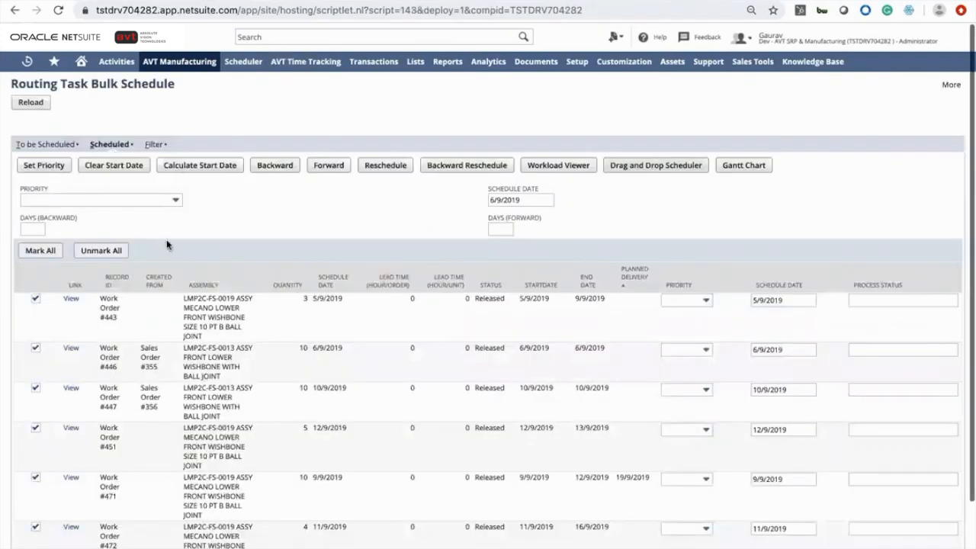
{"action": "scroll", "coordinate": [160, 229], "scroll_direction": "down", "scroll_amount": 2}
{"action": "scroll", "coordinate": [145, 199], "scroll_direction": "up", "scroll_amount": 2}
{"action": "left_click", "coordinate": [129, 167]}
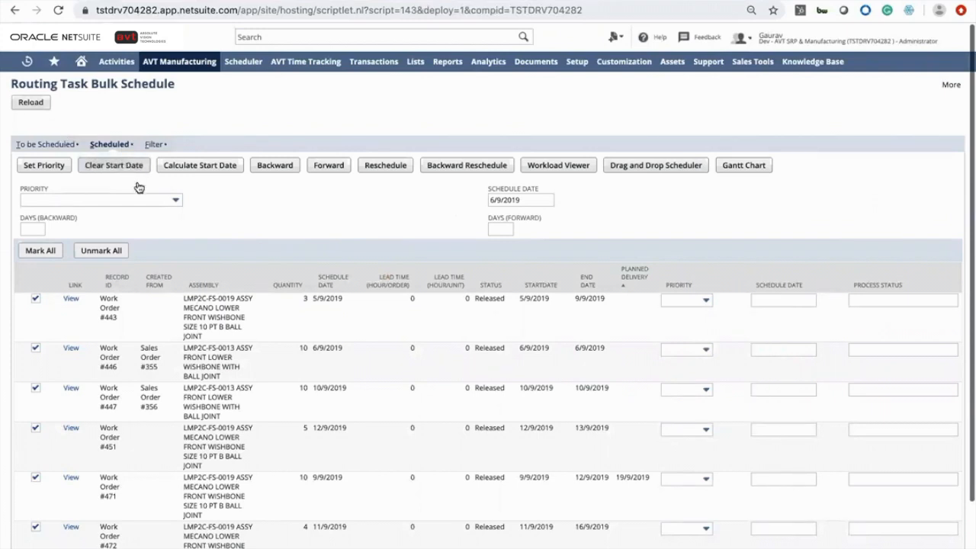
Unmark work orders #451, #471, #472 and #473, leaving only #443, #446 and #447 marked
{"action": "scroll", "coordinate": [42, 374], "scroll_direction": "down", "scroll_amount": 1}
{"action": "scroll", "coordinate": [40, 380], "scroll_direction": "down", "scroll_amount": 2}
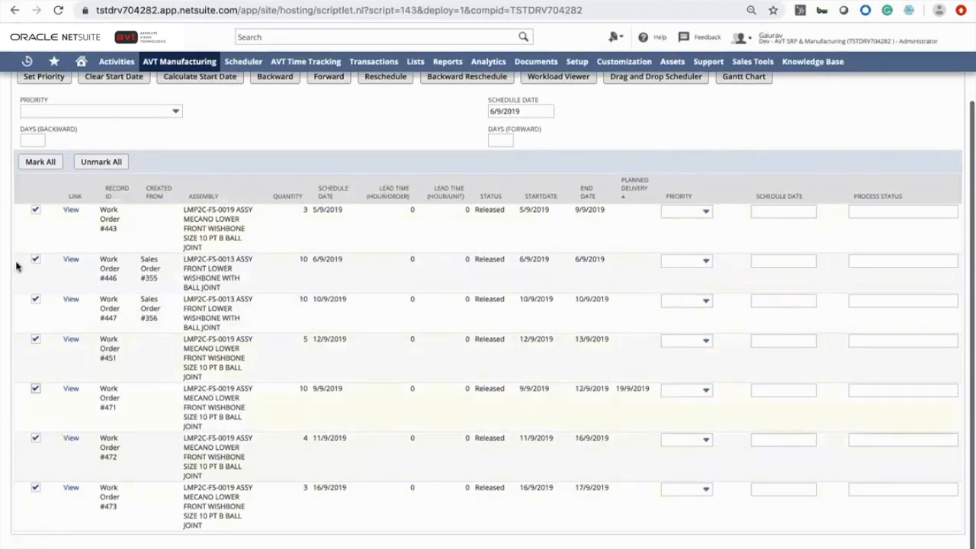
{"action": "scroll", "coordinate": [69, 286], "scroll_direction": "up", "scroll_amount": 2}
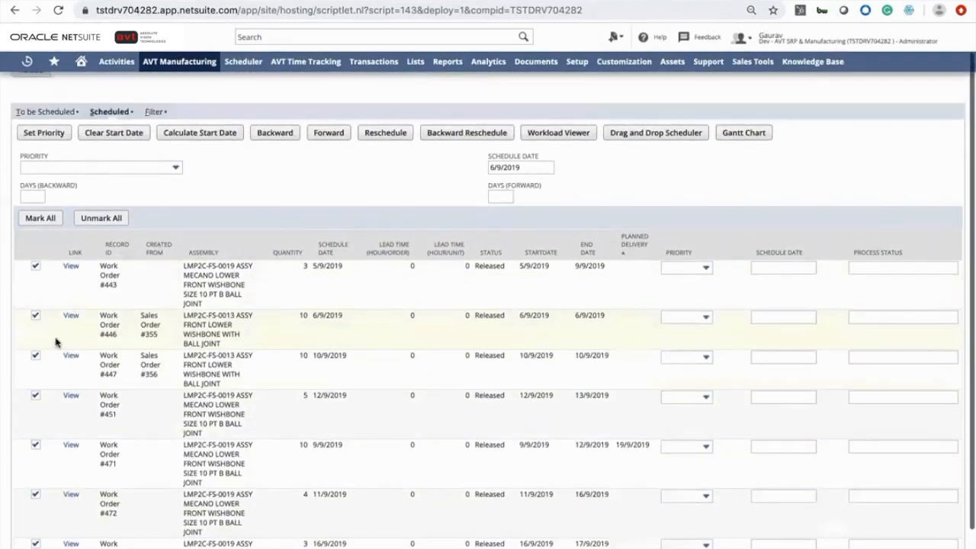
{"action": "left_click", "coordinate": [35, 396]}
{"action": "left_click", "coordinate": [35, 445]}
{"action": "left_click", "coordinate": [35, 496]}
{"action": "scroll", "coordinate": [35, 497], "scroll_direction": "down", "scroll_amount": 2}
{"action": "left_click", "coordinate": [35, 487]}
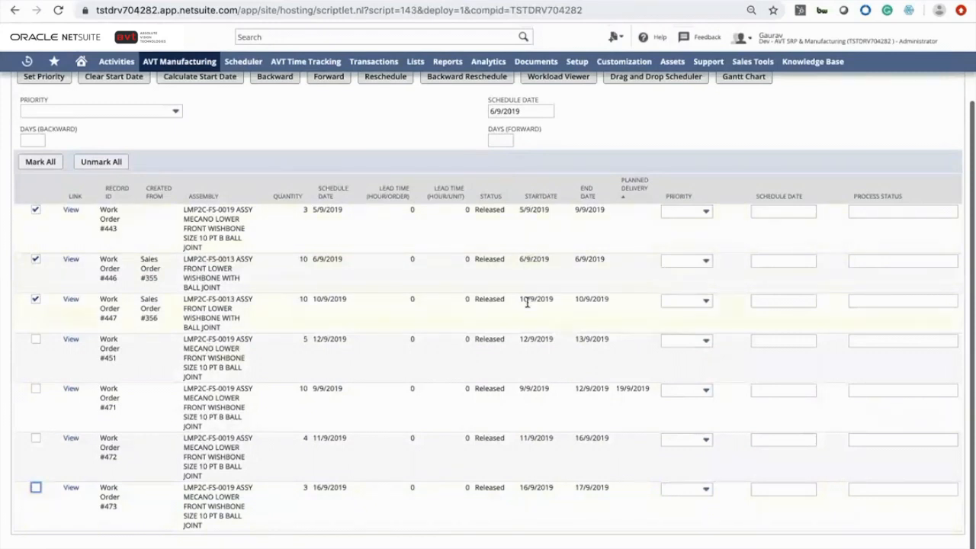
Set the priority of work orders #443 and #446 to High
{"action": "left_click", "coordinate": [700, 213]}
{"action": "left_click", "coordinate": [696, 259]}
{"action": "left_click", "coordinate": [697, 261]}
{"action": "left_click", "coordinate": [687, 305]}
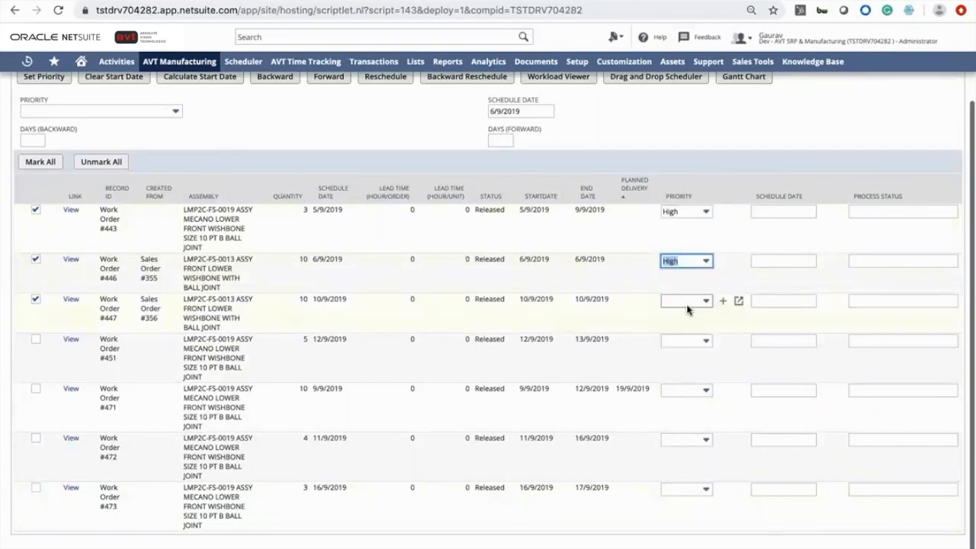
Choose High as the bulk priority and apply Set Priority to the marked work orders
{"action": "scroll", "coordinate": [669, 272], "scroll_direction": "up", "scroll_amount": 2}
{"action": "left_click", "coordinate": [174, 195]}
{"action": "left_click", "coordinate": [153, 235]}
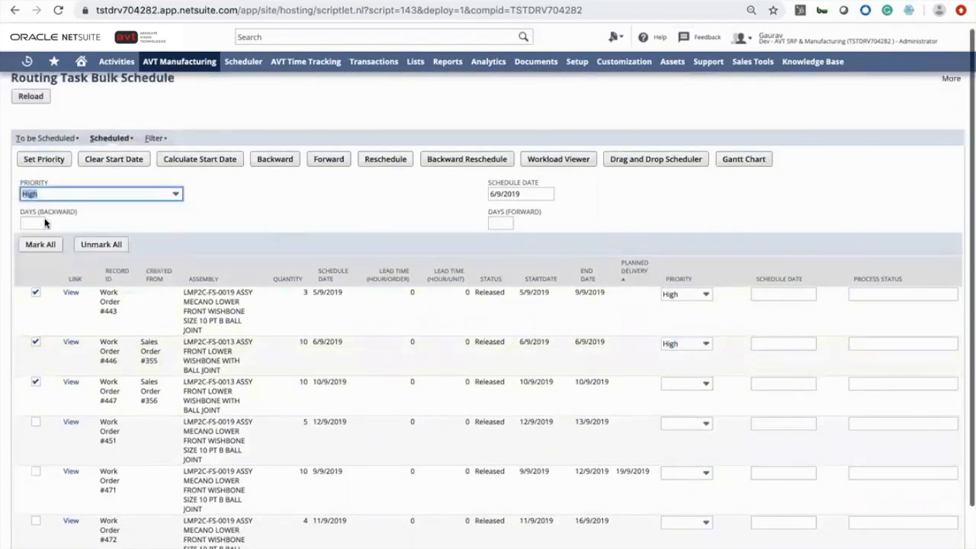
{"action": "left_click", "coordinate": [53, 160]}
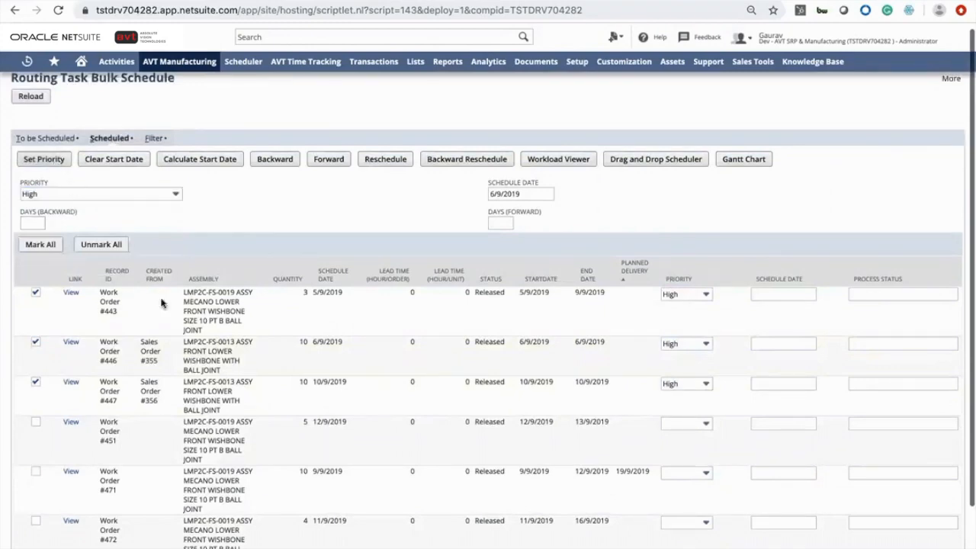
Set the bulk schedule date to 9/9/2019
{"action": "scroll", "coordinate": [152, 344], "scroll_direction": "down", "scroll_amount": 2}
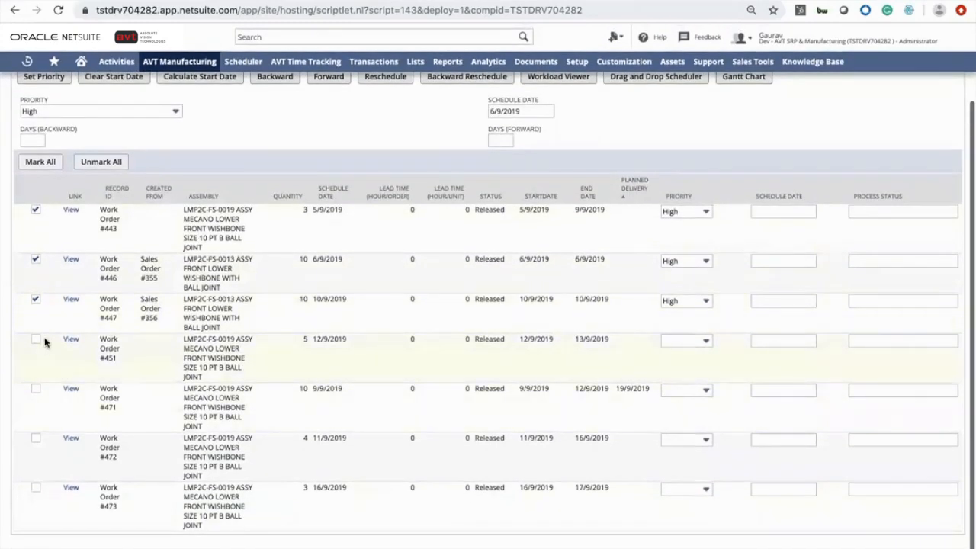
{"action": "scroll", "coordinate": [72, 242], "scroll_direction": "up", "scroll_amount": 1}
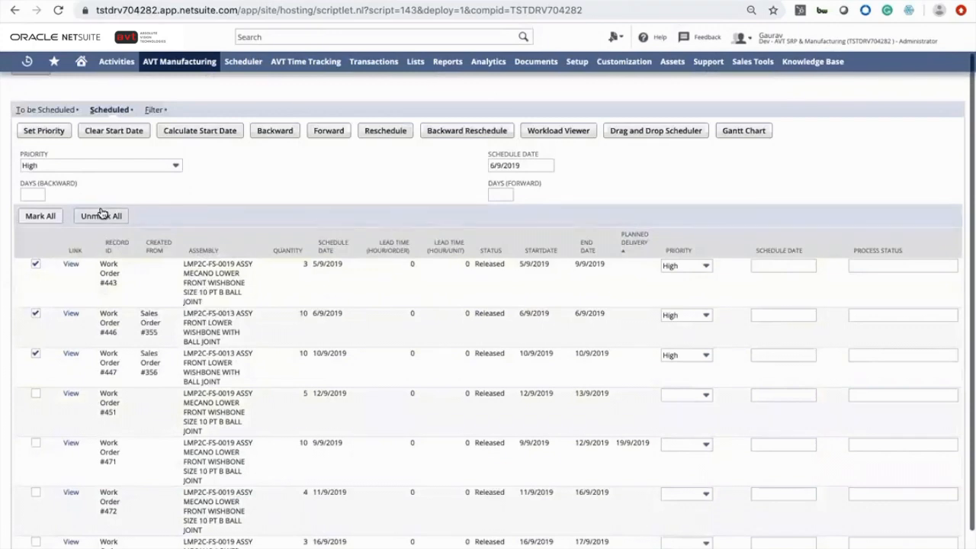
{"action": "scroll", "coordinate": [101, 213], "scroll_direction": "down", "scroll_amount": 1}
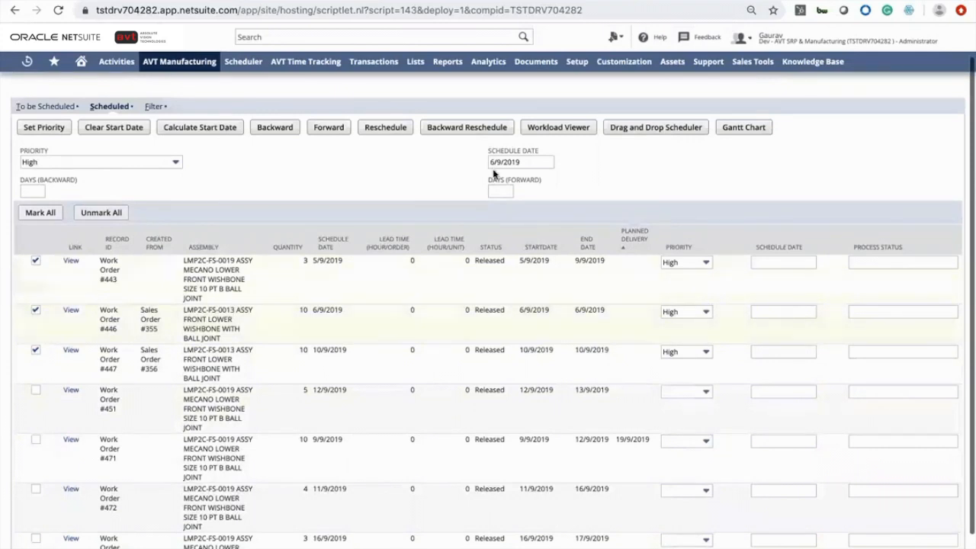
{"action": "left_click", "coordinate": [560, 161]}
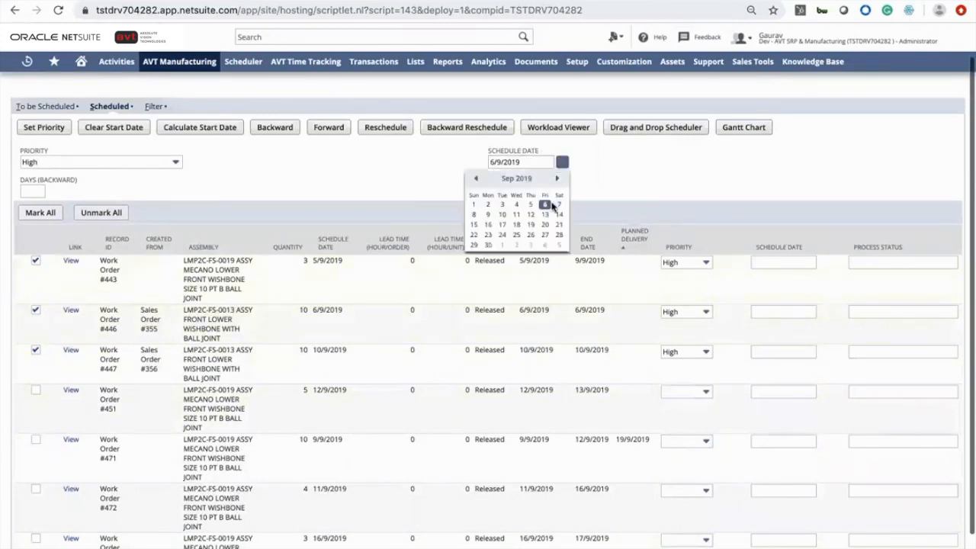
{"action": "left_click", "coordinate": [488, 214]}
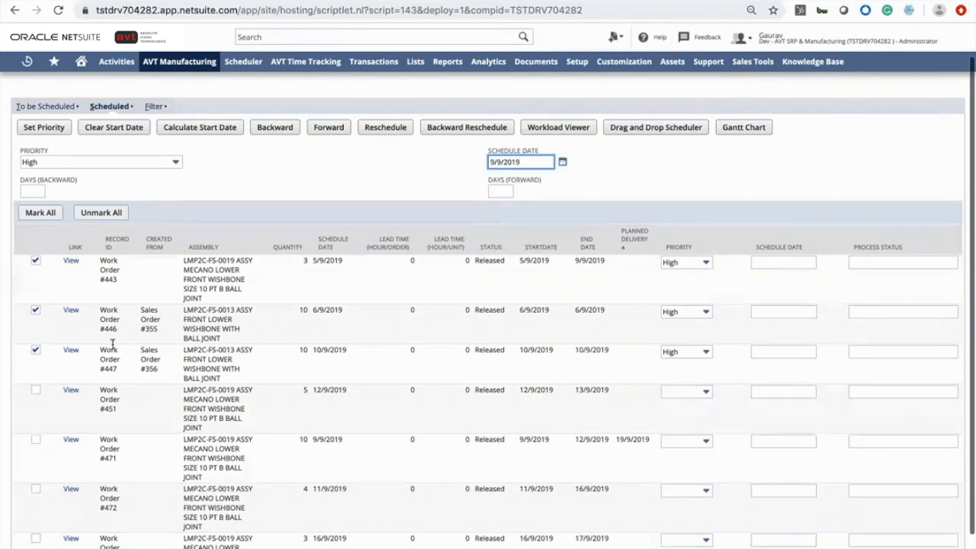
Mark all work orders in the list
{"action": "left_click", "coordinate": [36, 389]}
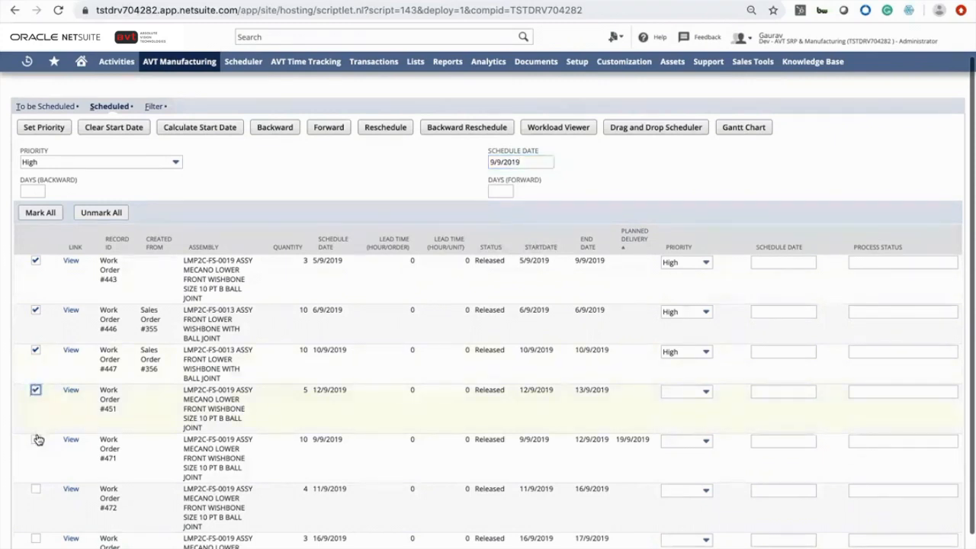
{"action": "left_click", "coordinate": [42, 213]}
Set work order #451's priority to High and #471, #472 and #473 to Normal
{"action": "scroll", "coordinate": [682, 343], "scroll_direction": "down", "scroll_amount": 1}
{"action": "left_click", "coordinate": [687, 341]}
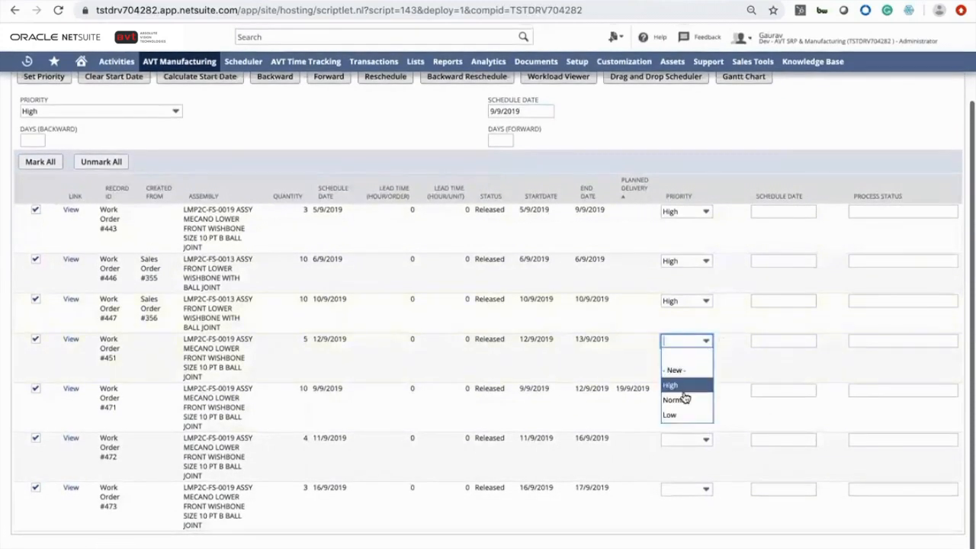
{"action": "left_click", "coordinate": [683, 387]}
{"action": "left_click", "coordinate": [682, 391]}
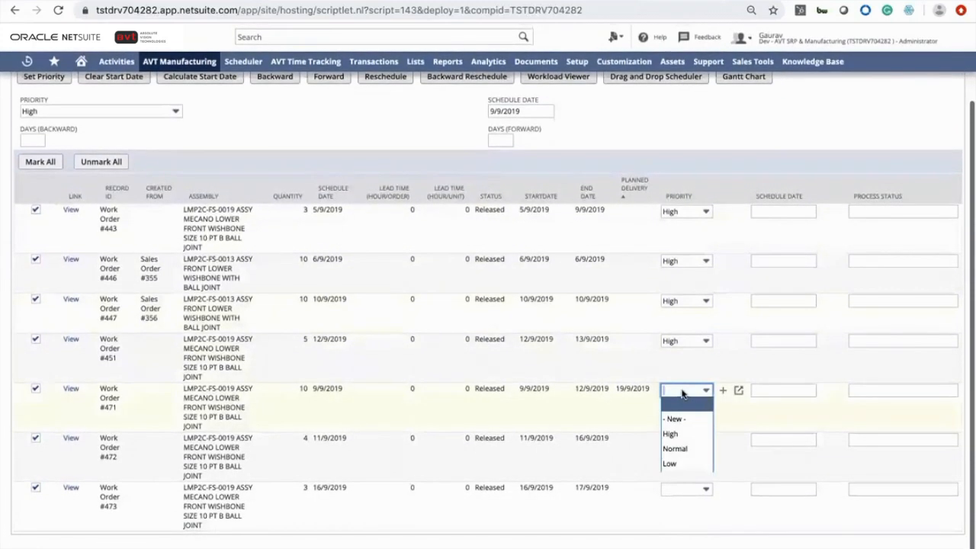
{"action": "left_click", "coordinate": [684, 418]}
{"action": "left_click", "coordinate": [702, 394]}
{"action": "left_click", "coordinate": [679, 448]}
{"action": "left_click", "coordinate": [689, 442]}
{"action": "left_click", "coordinate": [683, 497]}
{"action": "left_click", "coordinate": [689, 490]}
{"action": "left_click", "coordinate": [676, 546]}
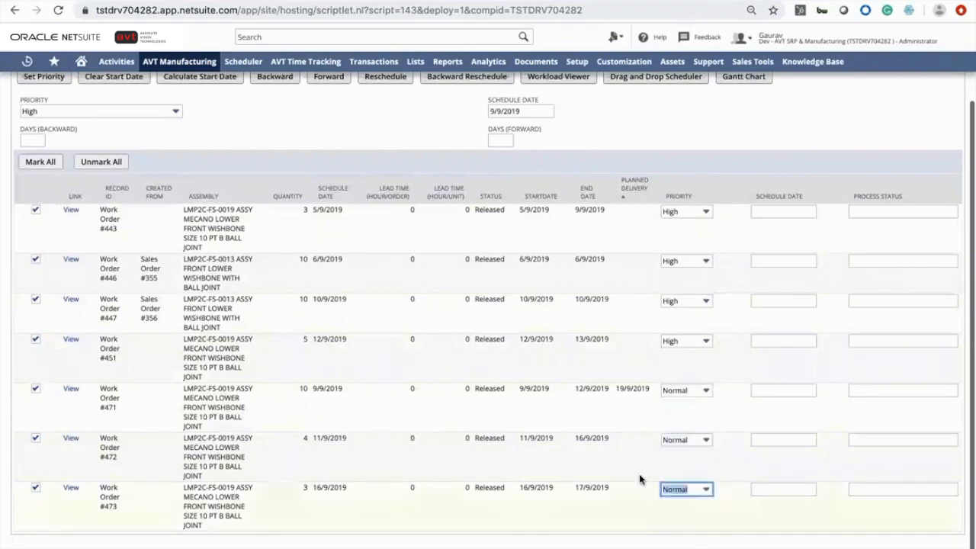
Calculate the start dates for the marked work orders and review the new schedule dates
{"action": "scroll", "coordinate": [641, 476], "scroll_direction": "up", "scroll_amount": 2}
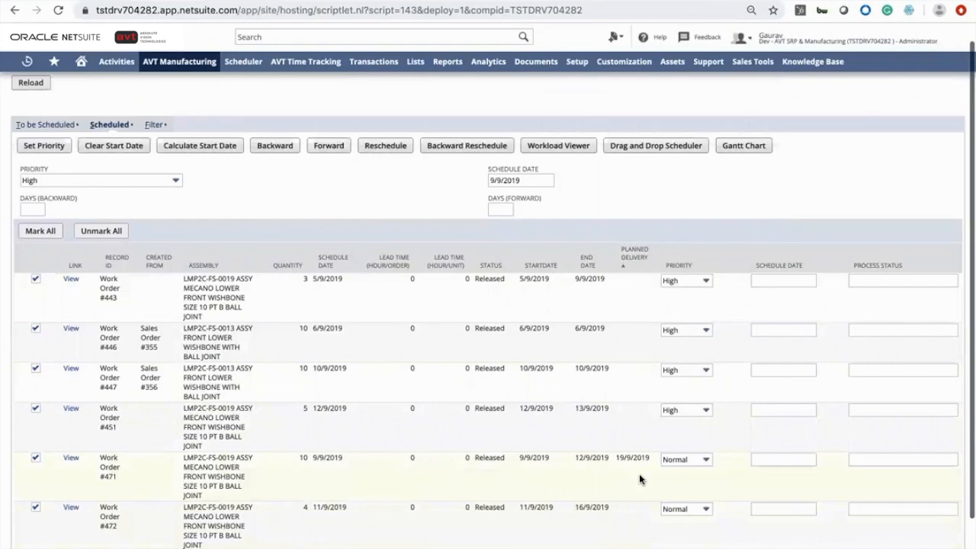
{"action": "scroll", "coordinate": [639, 474], "scroll_direction": "down", "scroll_amount": 2}
{"action": "scroll", "coordinate": [639, 474], "scroll_direction": "up", "scroll_amount": 3}
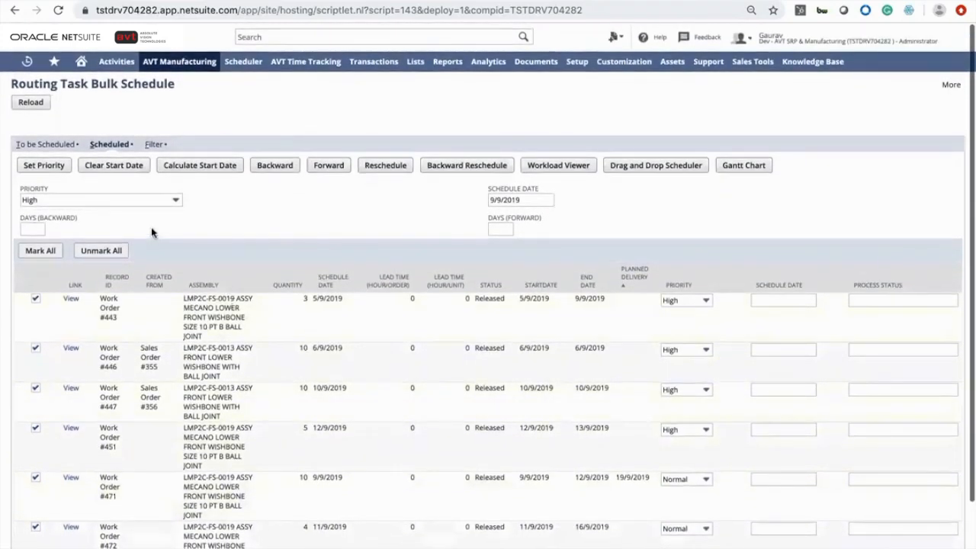
{"action": "left_click", "coordinate": [192, 166]}
{"action": "scroll", "coordinate": [275, 383], "scroll_direction": "down", "scroll_amount": 3}
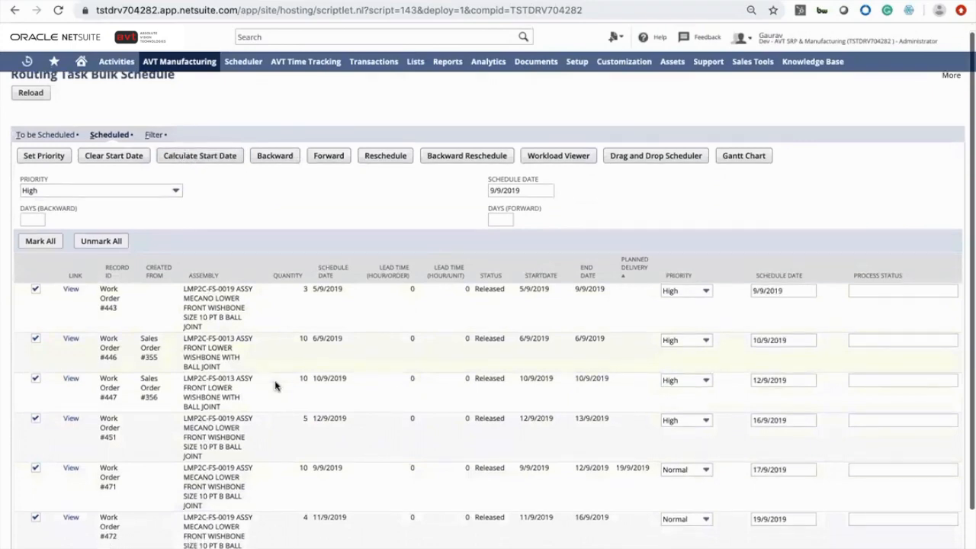
{"action": "scroll", "coordinate": [274, 384], "scroll_direction": "up", "scroll_amount": 3}
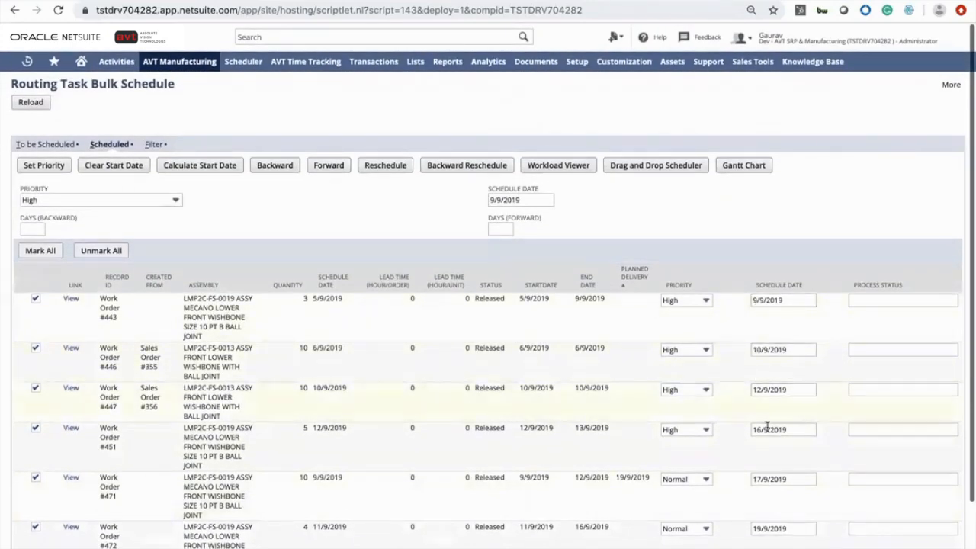
{"action": "scroll", "coordinate": [768, 429], "scroll_direction": "down", "scroll_amount": 3}
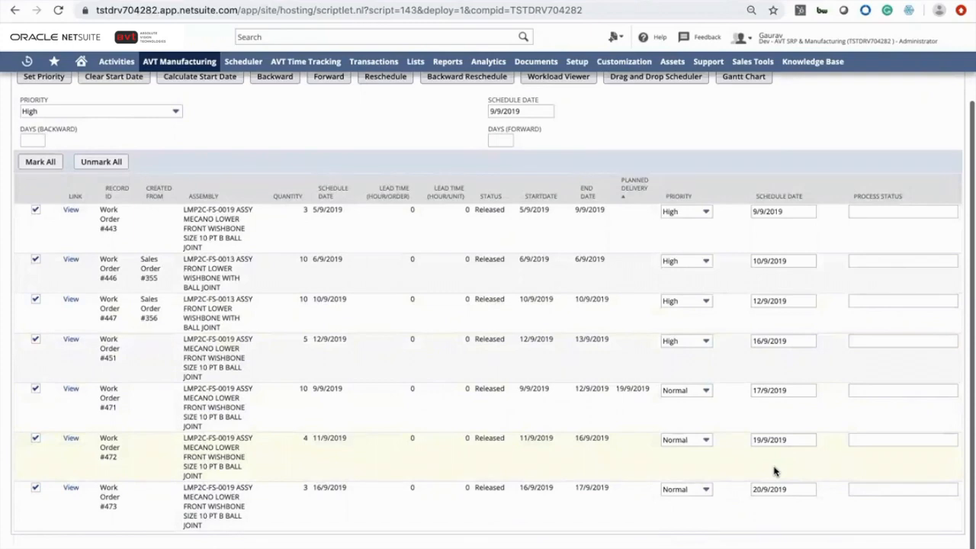
{"action": "scroll", "coordinate": [774, 471], "scroll_direction": "up", "scroll_amount": 3}
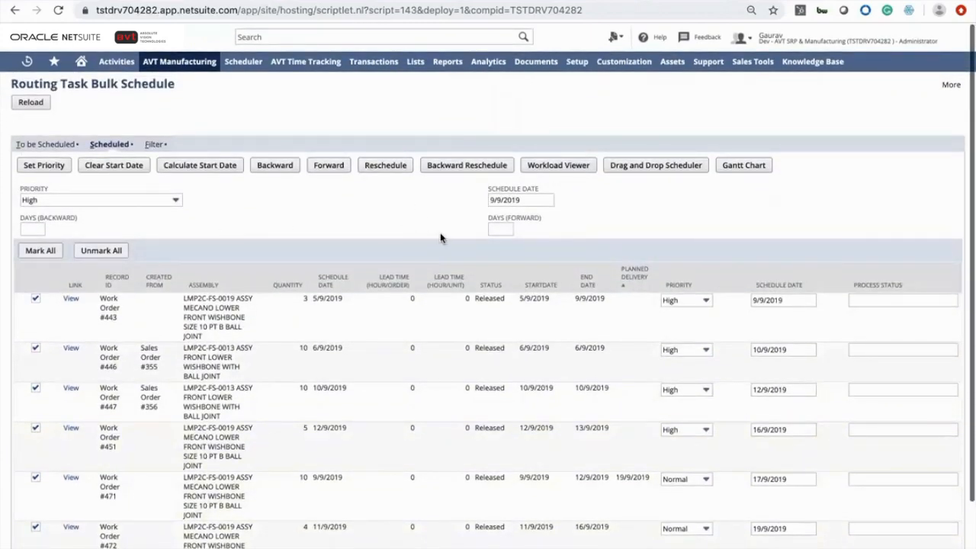
Set Days (Forward) to 2, then clear and recalculate the start dates
{"action": "left_click", "coordinate": [496, 229]}
{"action": "type", "text": "2"}
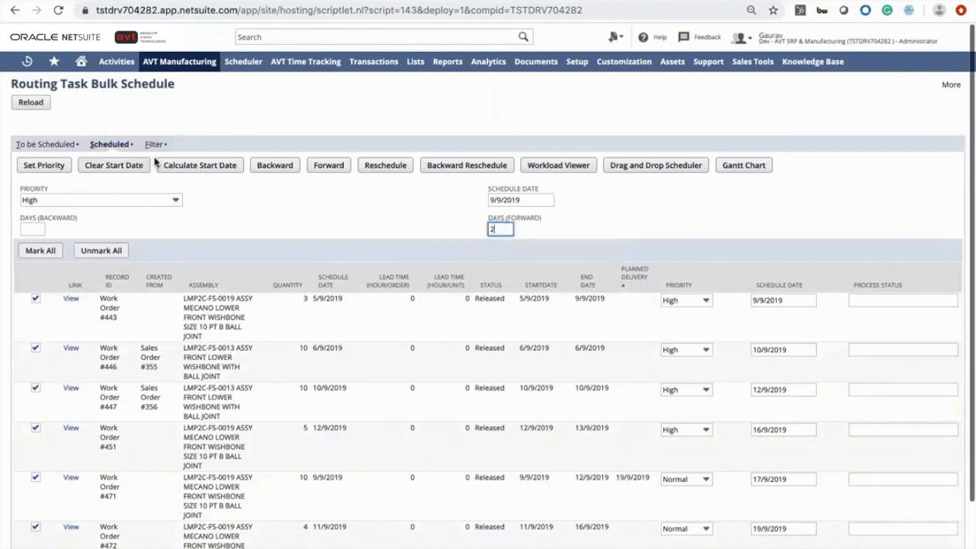
{"action": "left_click", "coordinate": [185, 163]}
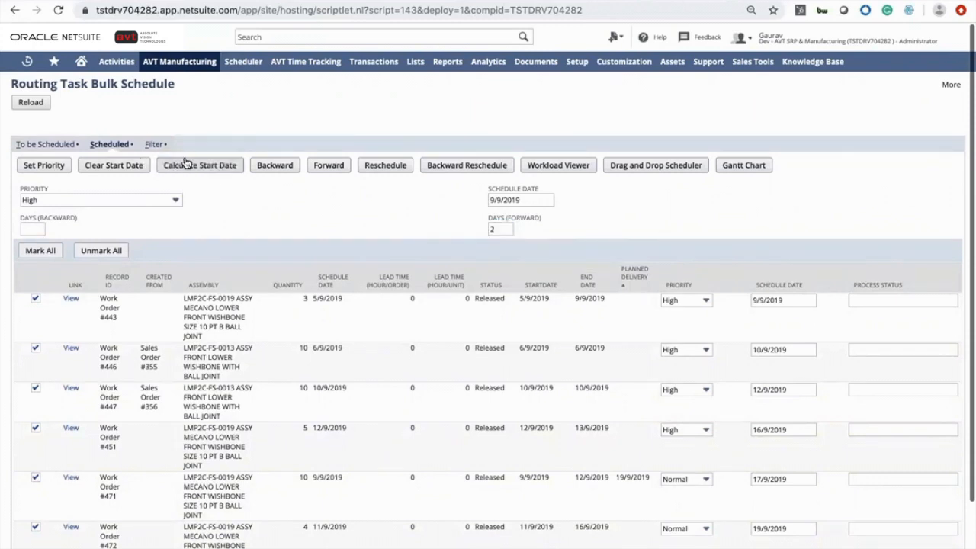
{"action": "left_click", "coordinate": [122, 168]}
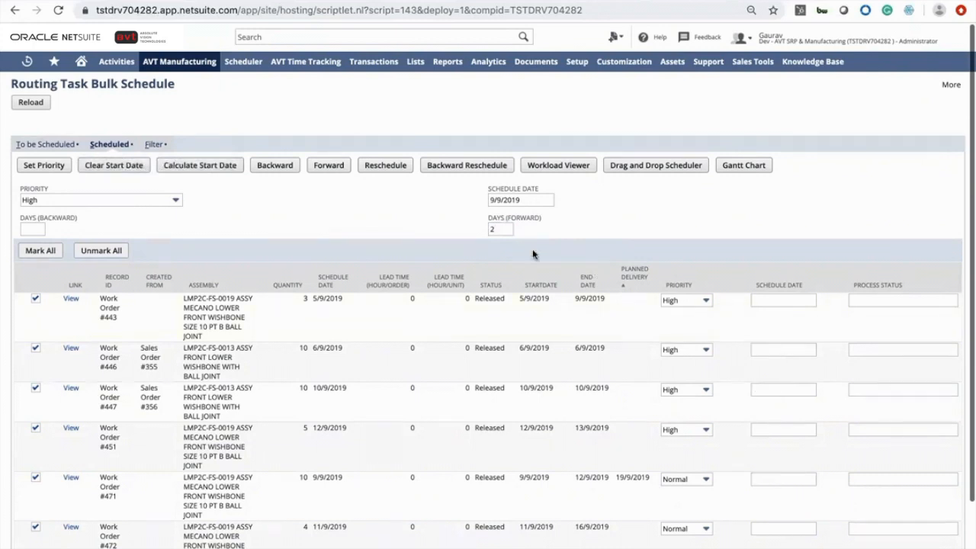
{"action": "left_click", "coordinate": [218, 165]}
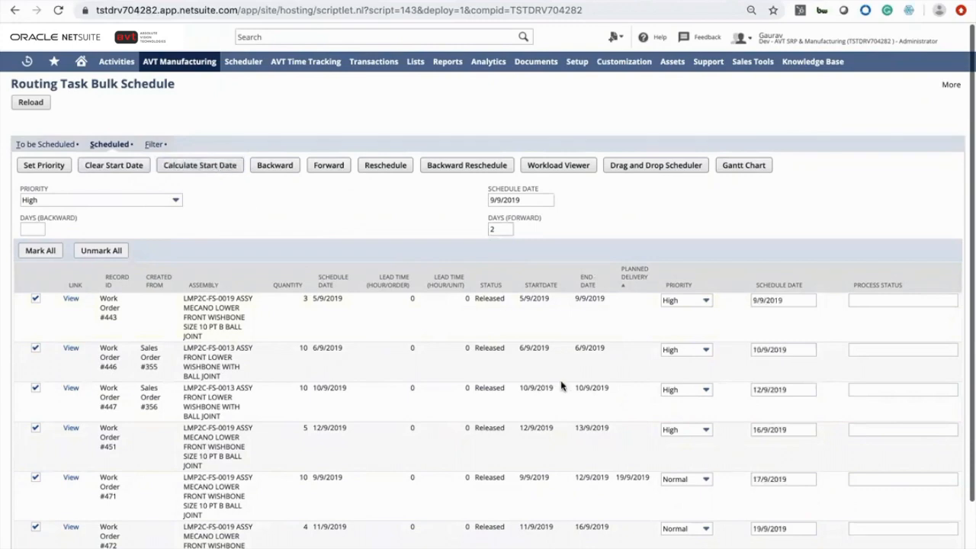
Reschedule the routing tasks of the marked work orders
{"action": "scroll", "coordinate": [720, 381], "scroll_direction": "down", "scroll_amount": 1}
{"action": "scroll", "coordinate": [728, 349], "scroll_direction": "up", "scroll_amount": 1}
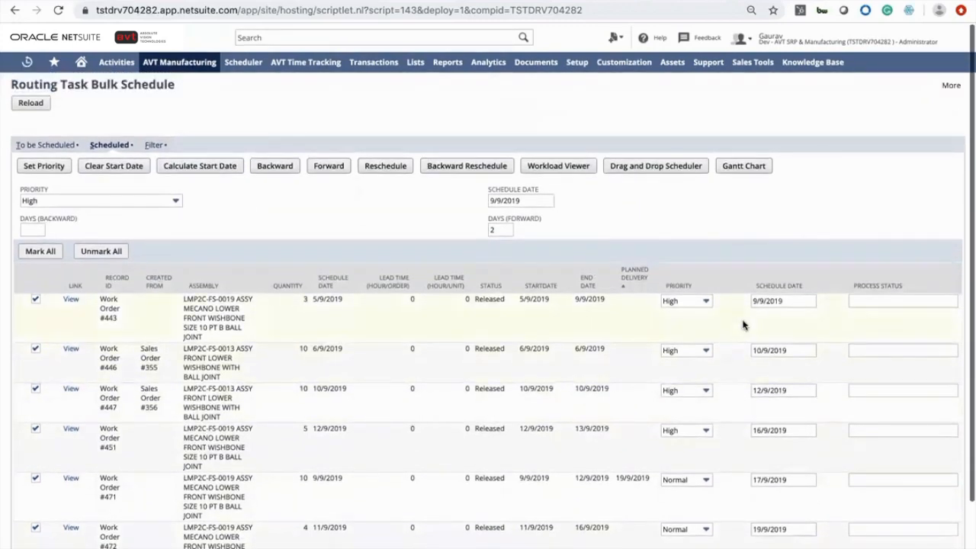
{"action": "scroll", "coordinate": [740, 323], "scroll_direction": "down", "scroll_amount": 1}
{"action": "scroll", "coordinate": [737, 389], "scroll_direction": "down", "scroll_amount": 1}
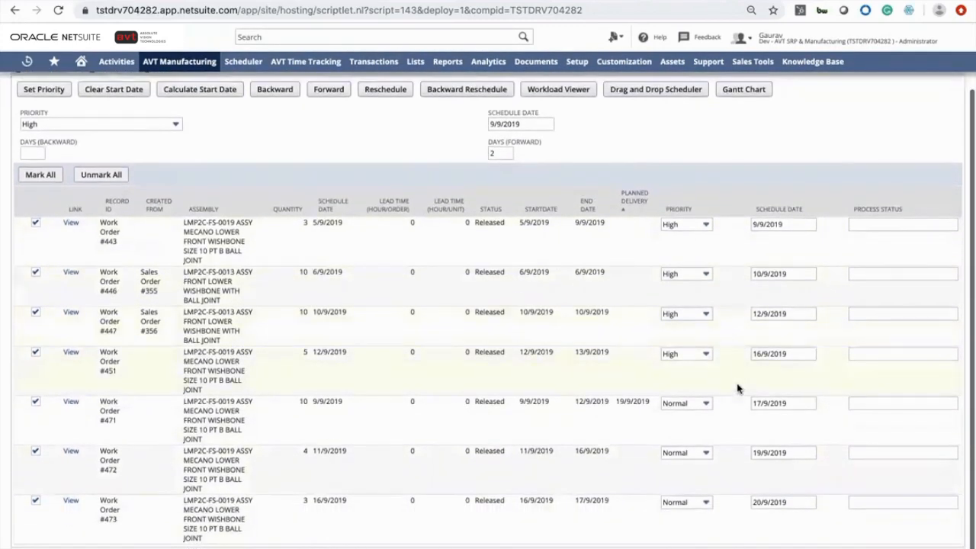
{"action": "scroll", "coordinate": [737, 389], "scroll_direction": "up", "scroll_amount": 2}
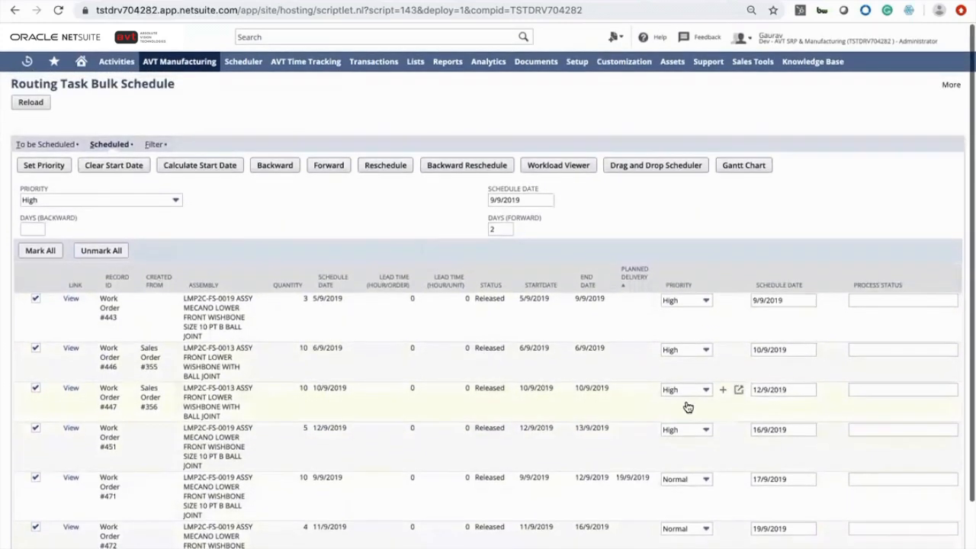
{"action": "left_click", "coordinate": [393, 167]}
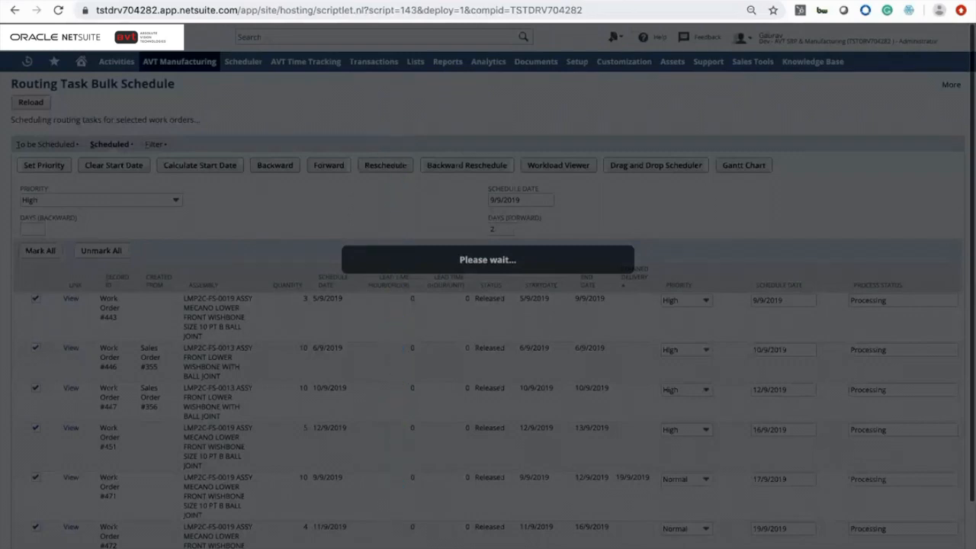
{"action": "scroll", "coordinate": [488, 305], "scroll_direction": "down", "scroll_amount": 2}
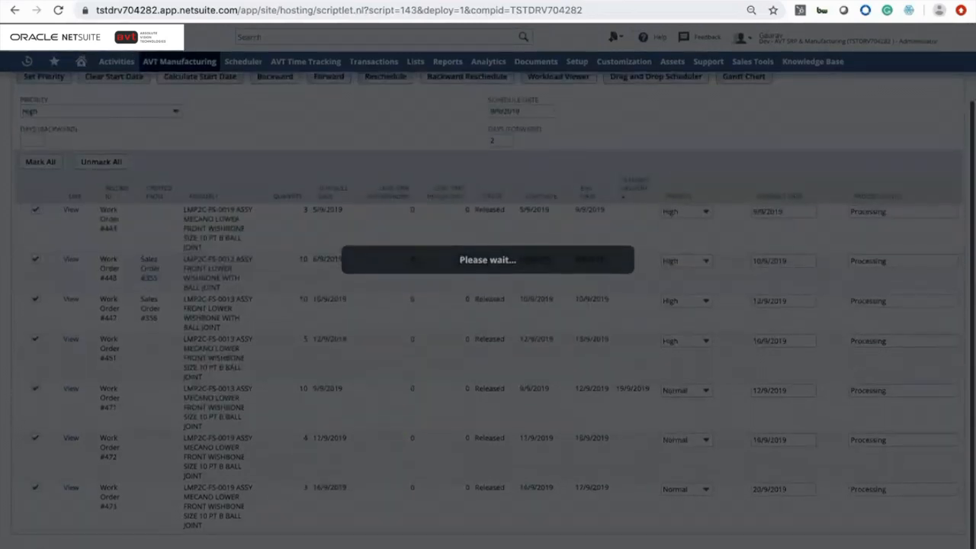
{"action": "scroll", "coordinate": [488, 305], "scroll_direction": "up", "scroll_amount": 1}
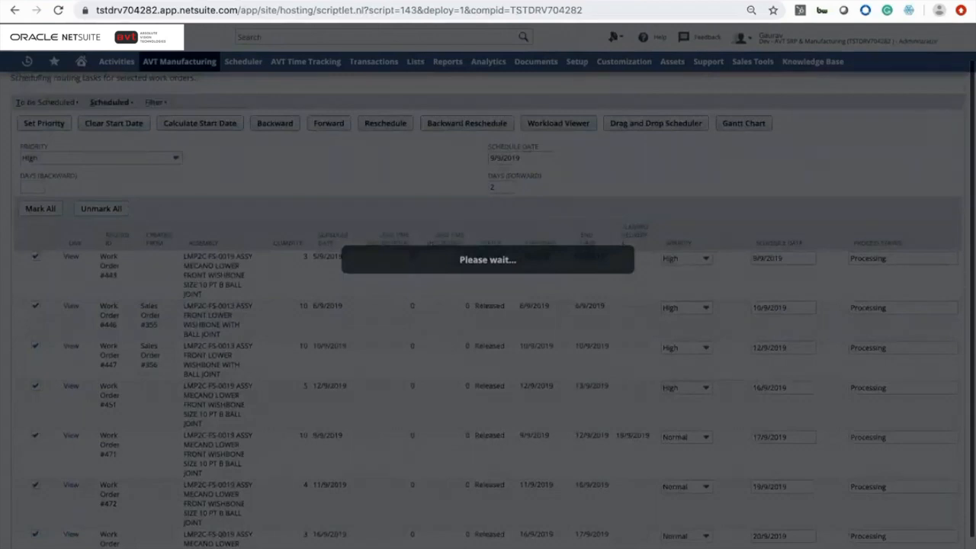
{"action": "scroll", "coordinate": [488, 305], "scroll_direction": "up", "scroll_amount": 1}
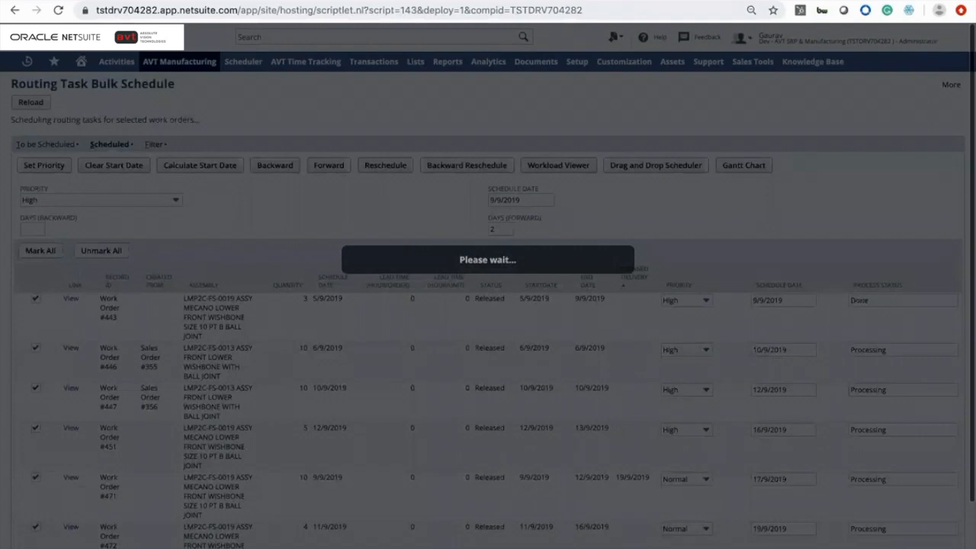
Monitor the process status of each marked work order while the rescheduling runs
{"action": "scroll", "coordinate": [489, 305], "scroll_direction": "down", "scroll_amount": 1}
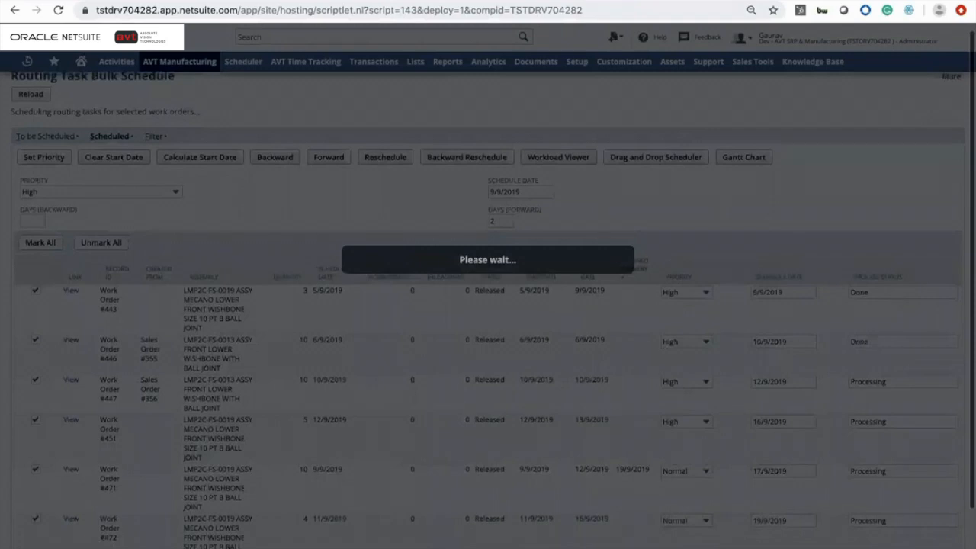
{"action": "scroll", "coordinate": [488, 305], "scroll_direction": "down", "scroll_amount": 3}
{"action": "scroll", "coordinate": [488, 305], "scroll_direction": "down", "scroll_amount": 2}
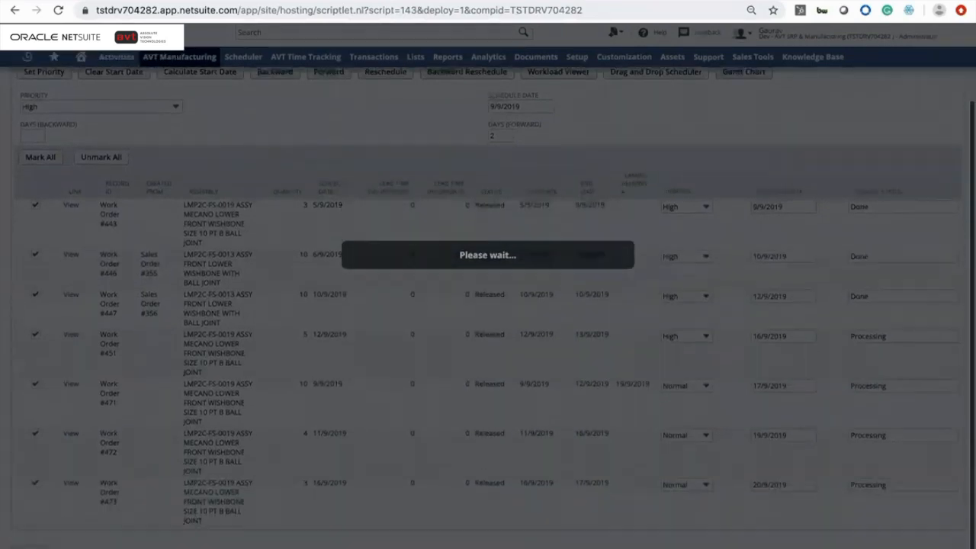
{"action": "scroll", "coordinate": [488, 305], "scroll_direction": "down", "scroll_amount": 3}
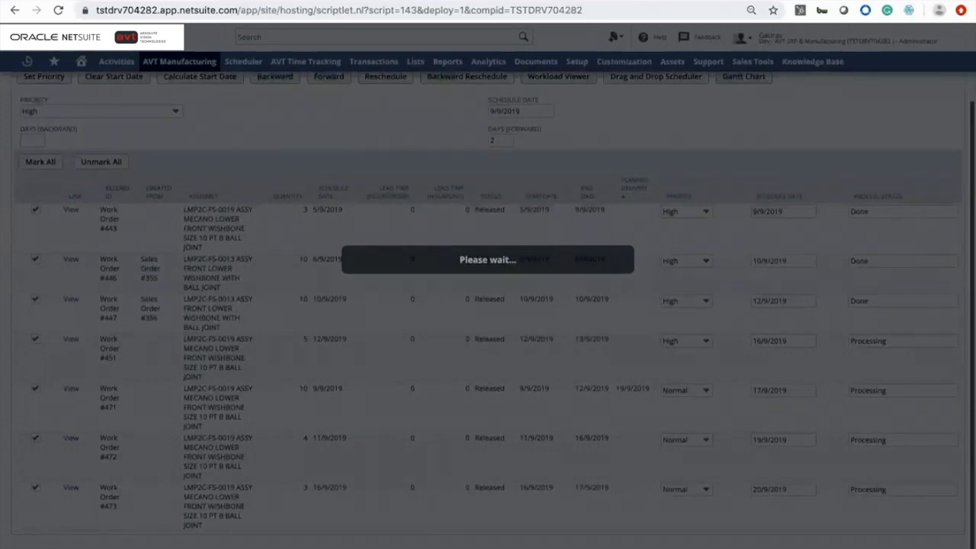
{"action": "scroll", "coordinate": [488, 305], "scroll_direction": "up", "scroll_amount": 5}
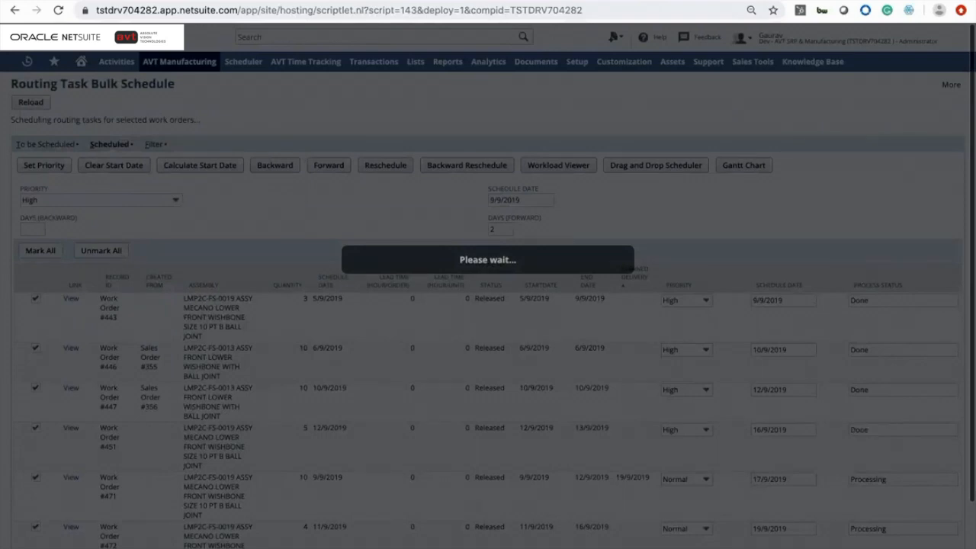
{"action": "scroll", "coordinate": [488, 305], "scroll_direction": "down", "scroll_amount": 1}
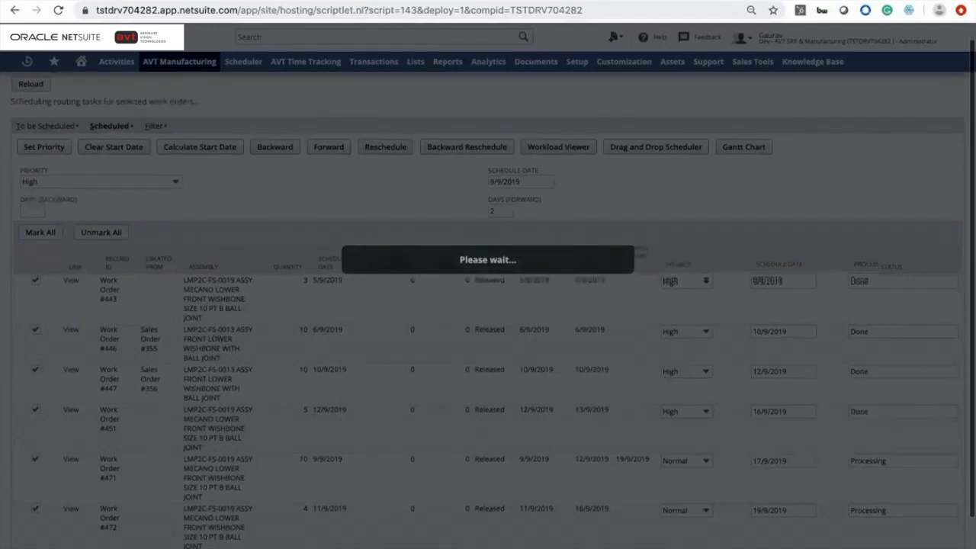
{"action": "scroll", "coordinate": [488, 305], "scroll_direction": "down", "scroll_amount": 2}
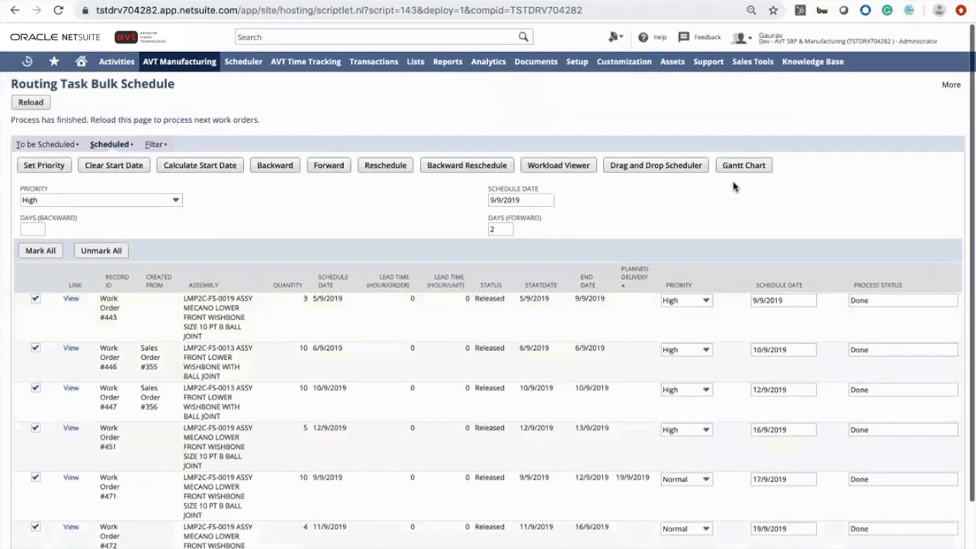
Reload the bulk schedule page and review the rescheduled dates in the Scheduled list
{"action": "left_click", "coordinate": [30, 104]}
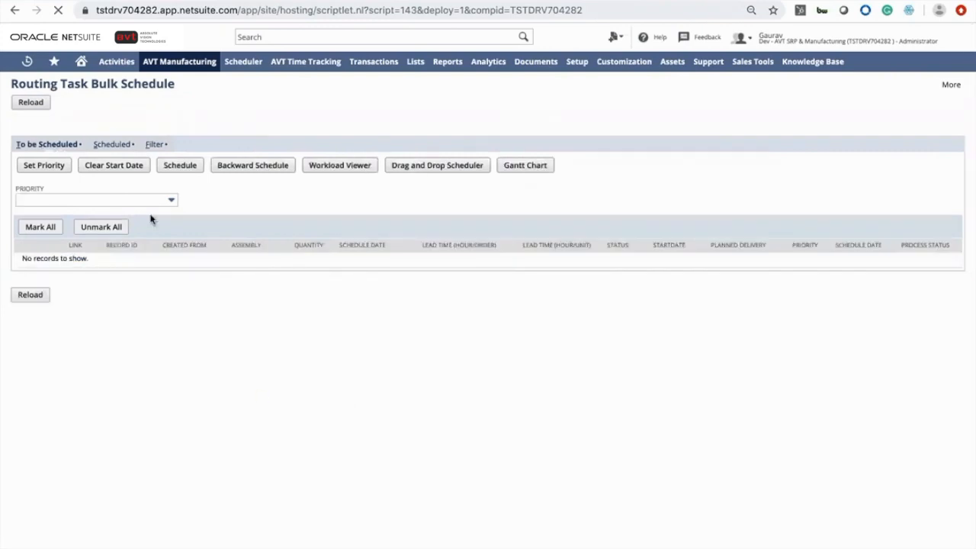
{"action": "left_click", "coordinate": [113, 147]}
{"action": "scroll", "coordinate": [361, 364], "scroll_direction": "down", "scroll_amount": 2}
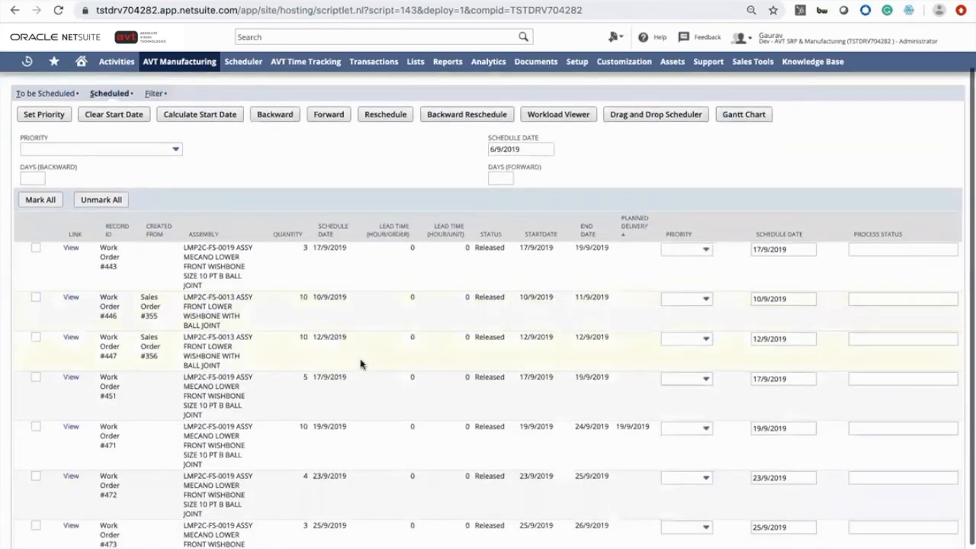
{"action": "scroll", "coordinate": [610, 404], "scroll_direction": "up", "scroll_amount": 2}
{"action": "scroll", "coordinate": [610, 403], "scroll_direction": "down", "scroll_amount": 3}
{"action": "scroll", "coordinate": [608, 403], "scroll_direction": "up", "scroll_amount": 2}
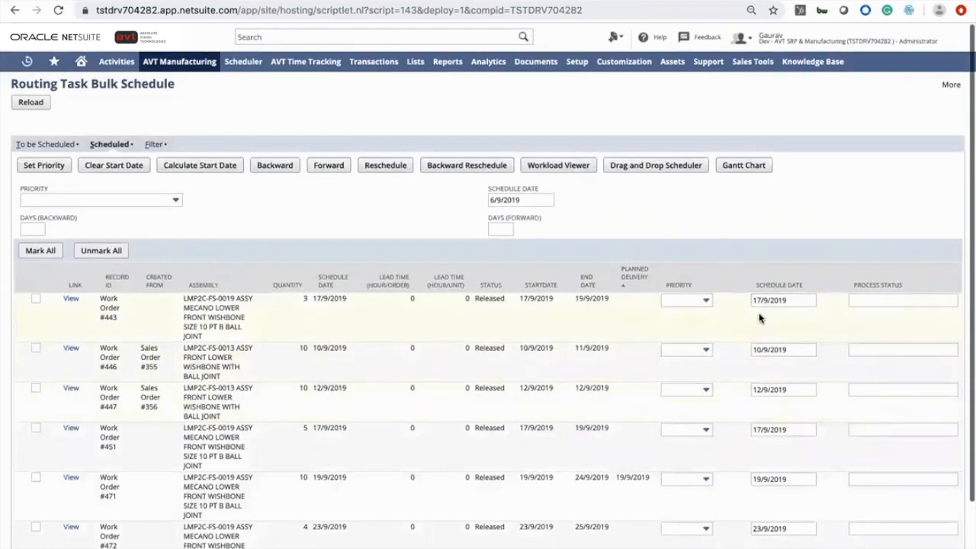
{"action": "scroll", "coordinate": [737, 382], "scroll_direction": "down", "scroll_amount": 1}
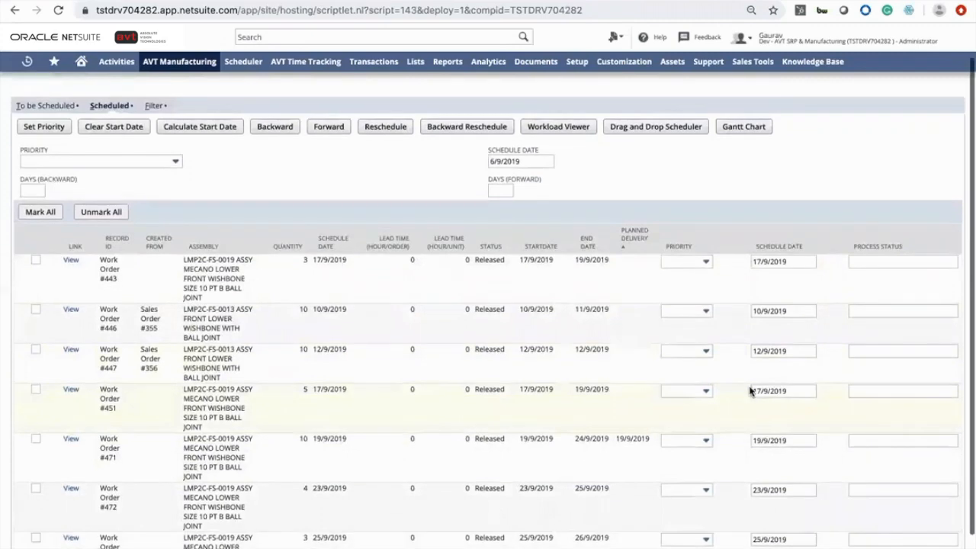
{"action": "scroll", "coordinate": [737, 451], "scroll_direction": "down", "scroll_amount": 1}
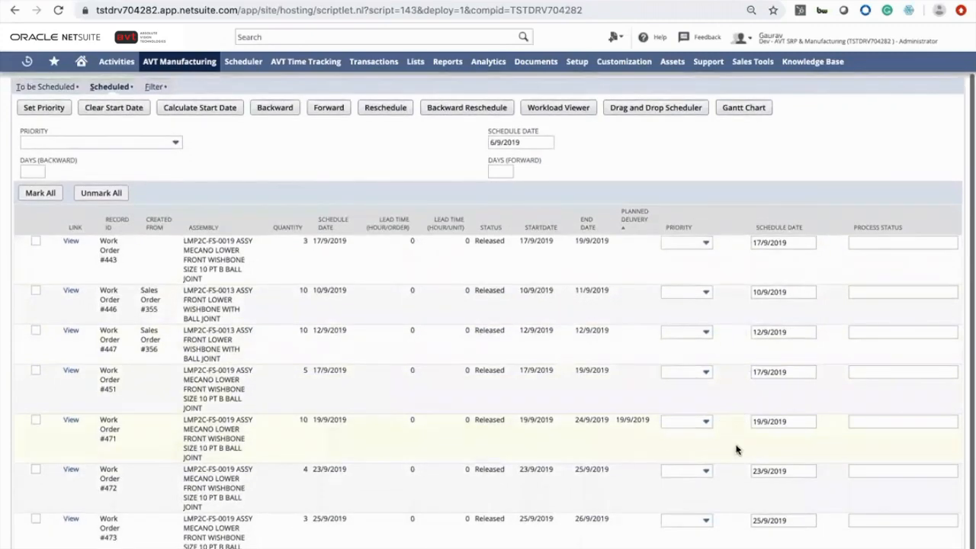
{"action": "scroll", "coordinate": [730, 515], "scroll_direction": "up", "scroll_amount": 2}
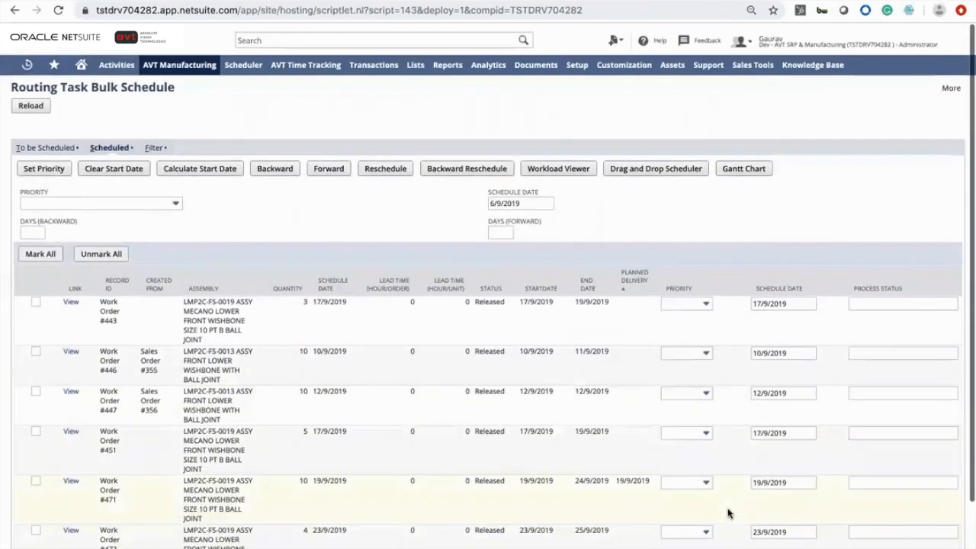
Mark all work orders and open their production Gantt chart
{"action": "left_click", "coordinate": [39, 253]}
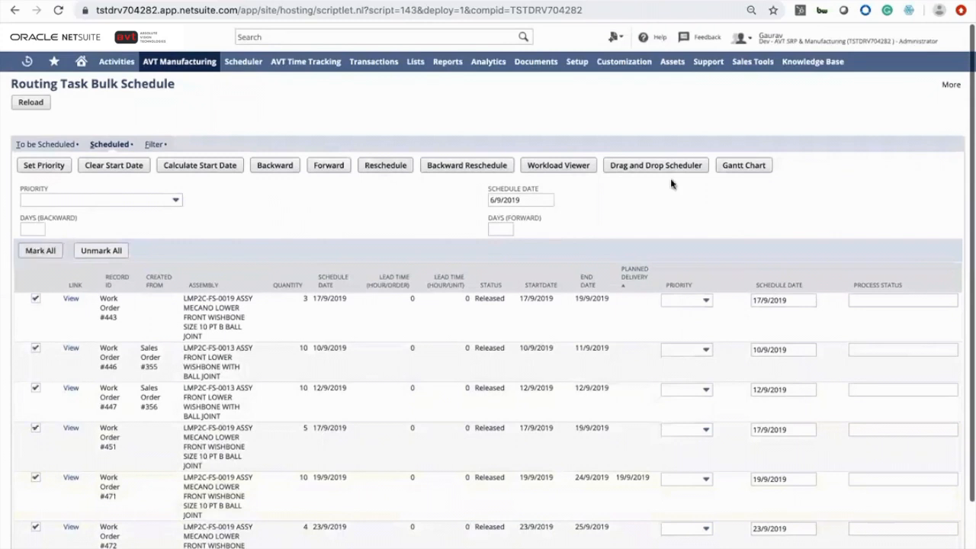
{"action": "left_click", "coordinate": [739, 163]}
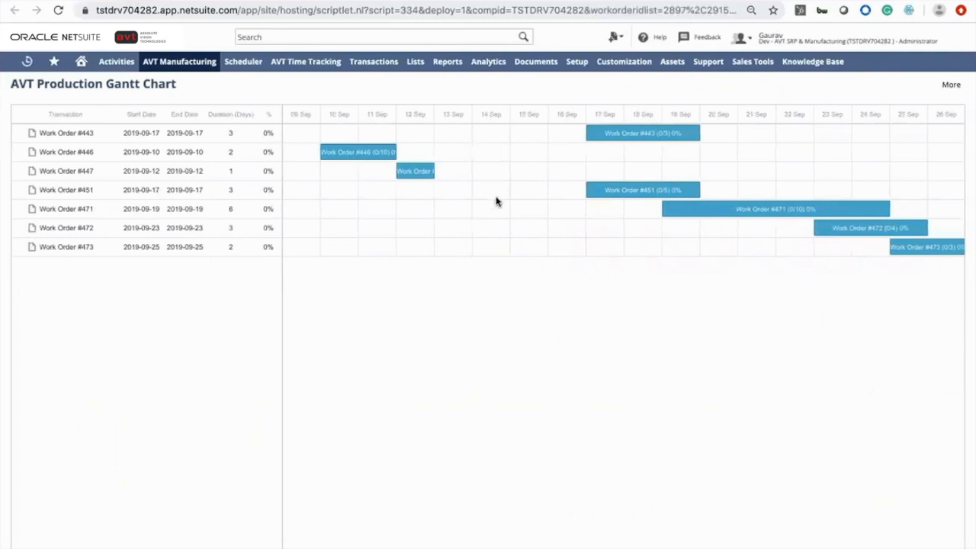
{"action": "scroll", "coordinate": [520, 241], "scroll_direction": "right", "scroll_amount": 1}
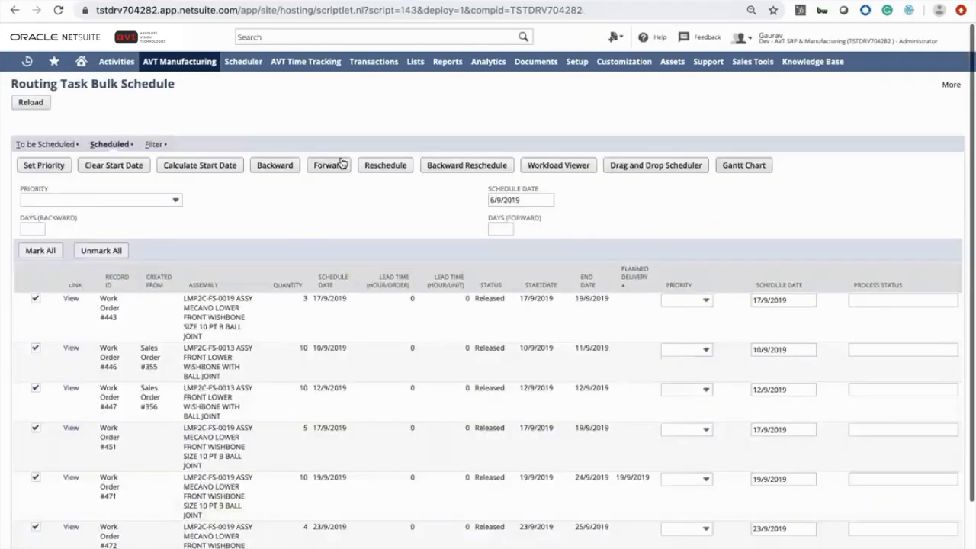
Open the Workload Viewer and the Drag and Drop Scheduler for the marked work orders and review their tasks
{"action": "left_click", "coordinate": [555, 167]}
{"action": "left_click", "coordinate": [678, 166]}
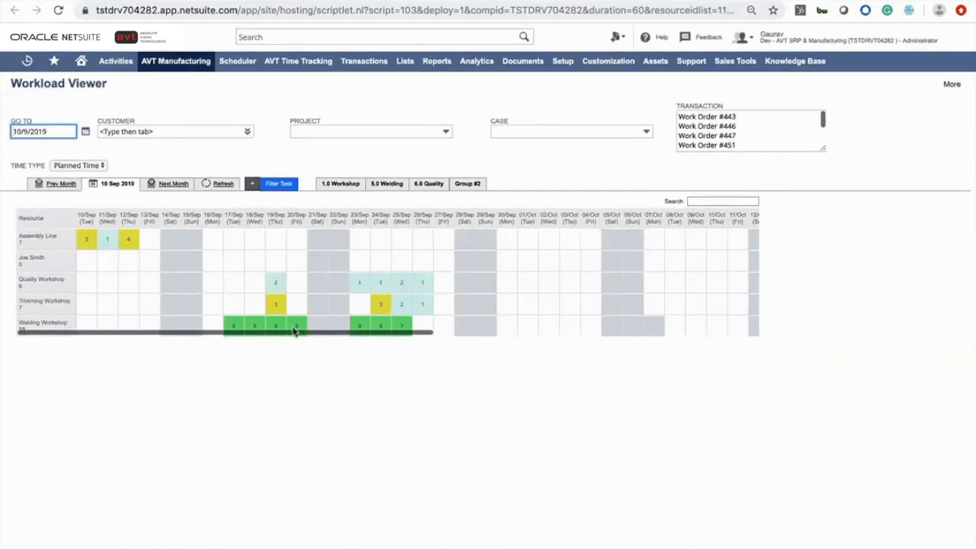
{"action": "scroll", "coordinate": [125, 250], "scroll_direction": "right", "scroll_amount": 5}
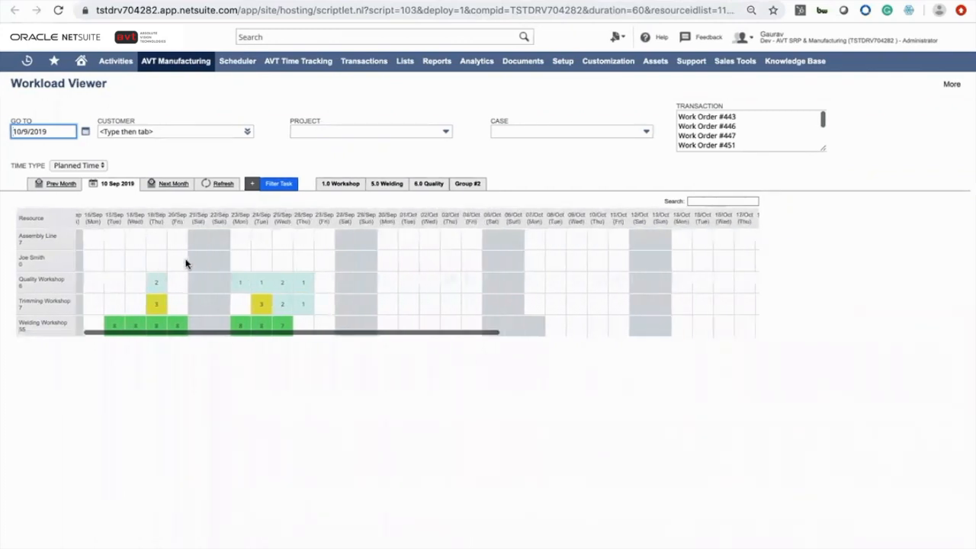
{"action": "scroll", "coordinate": [185, 263], "scroll_direction": "left", "scroll_amount": 5}
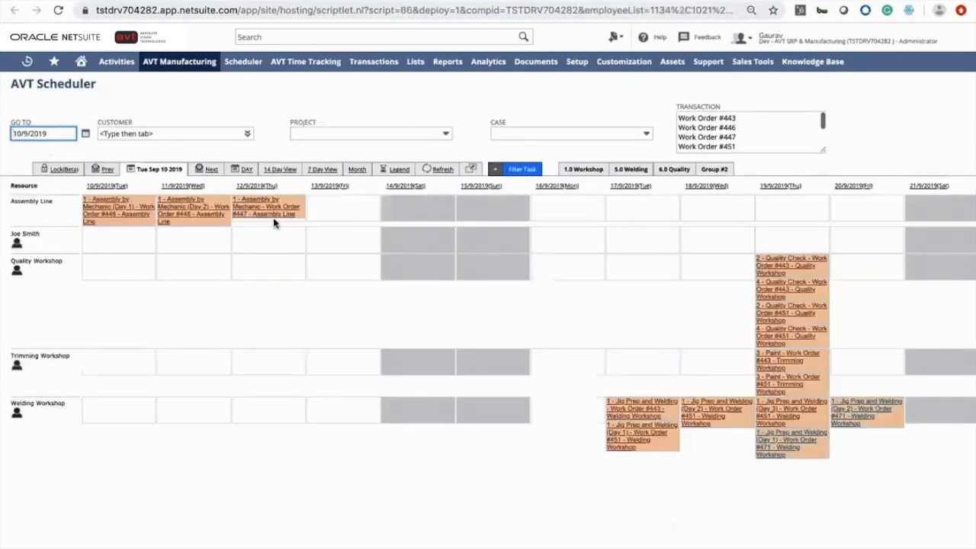
{"action": "scroll", "coordinate": [328, 259], "scroll_direction": "right", "scroll_amount": 5}
{"action": "scroll", "coordinate": [386, 298], "scroll_direction": "left", "scroll_amount": 2}
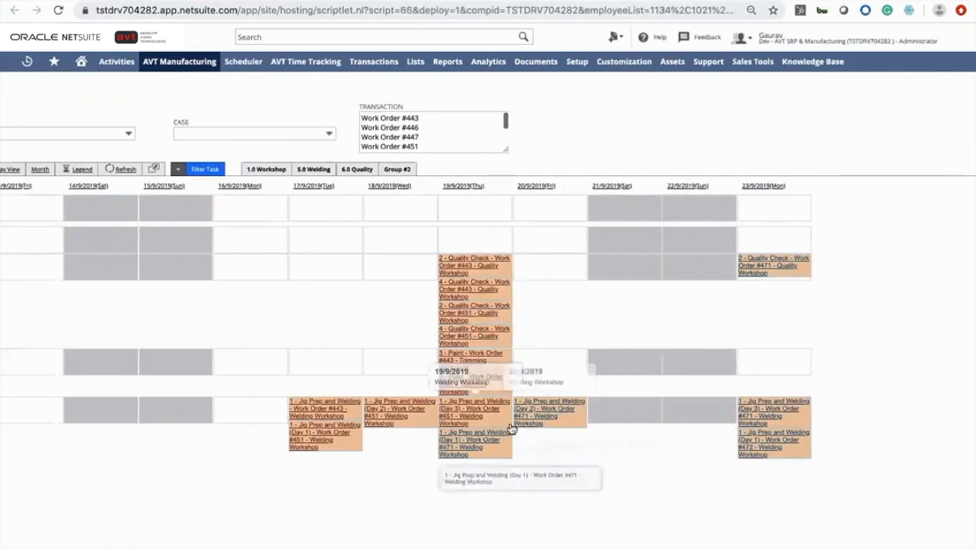
{"action": "scroll", "coordinate": [478, 427], "scroll_direction": "left", "scroll_amount": 5}
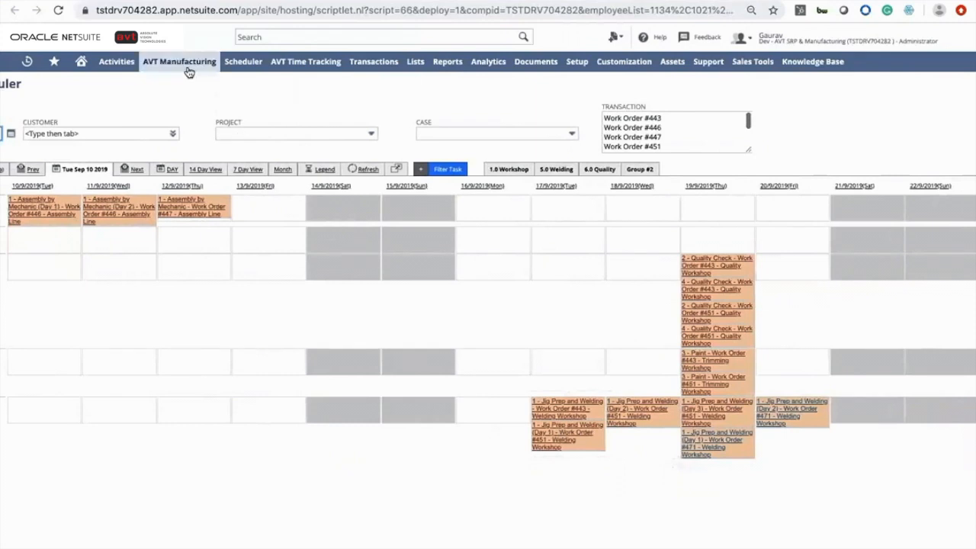
Open the AVT Time Tracking mobile app's task list
{"action": "mouse_move", "coordinate": [188, 64]}
{"action": "mouse_move", "coordinate": [211, 132]}
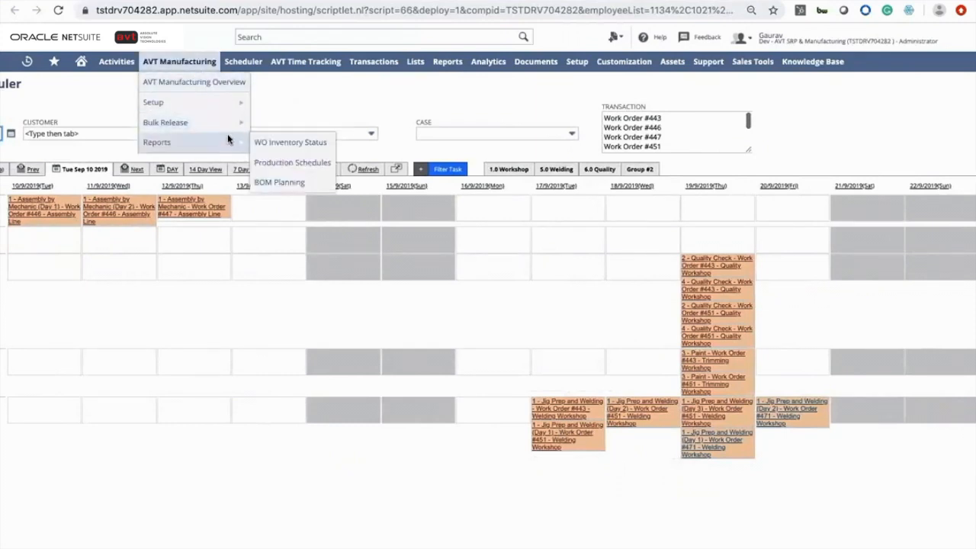
{"action": "mouse_move", "coordinate": [250, 63]}
{"action": "mouse_move", "coordinate": [311, 63]}
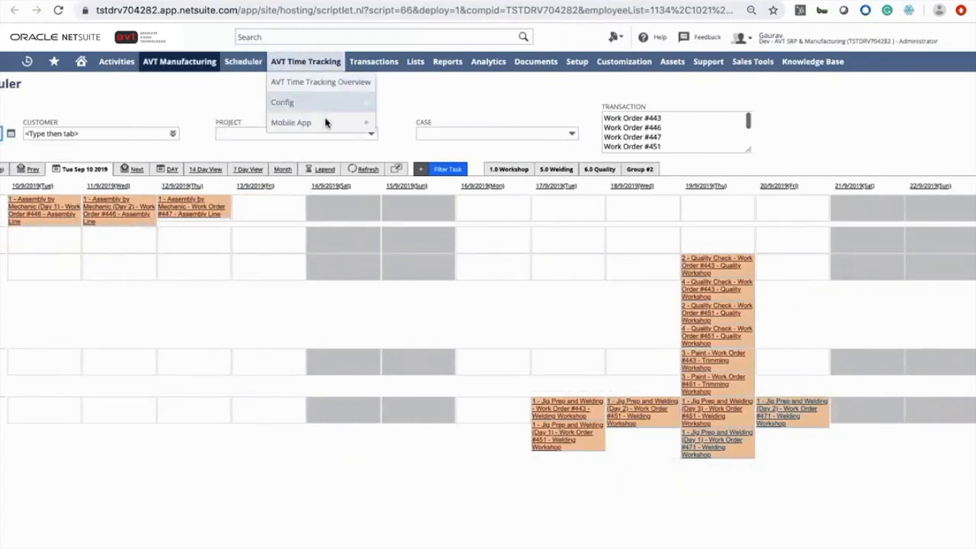
{"action": "left_click", "coordinate": [385, 124]}
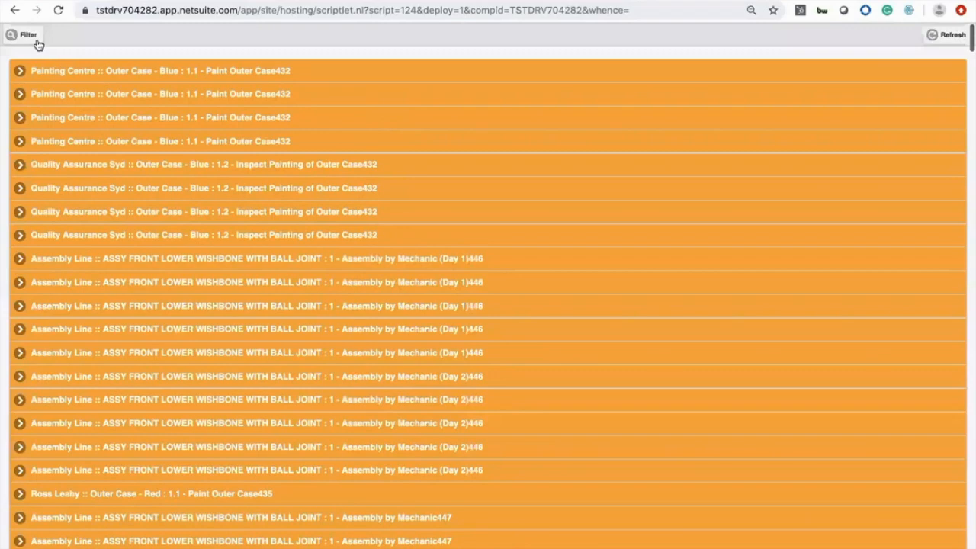
Browse the task filter's assignee options and scroll through the listed routing tasks
{"action": "left_click", "coordinate": [25, 34]}
{"action": "left_click", "coordinate": [48, 58]}
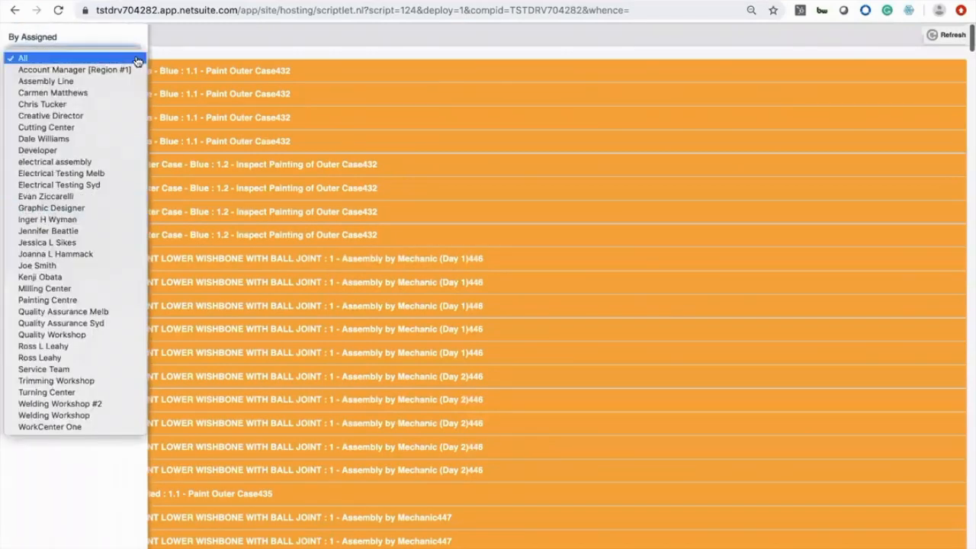
{"action": "left_click", "coordinate": [191, 43]}
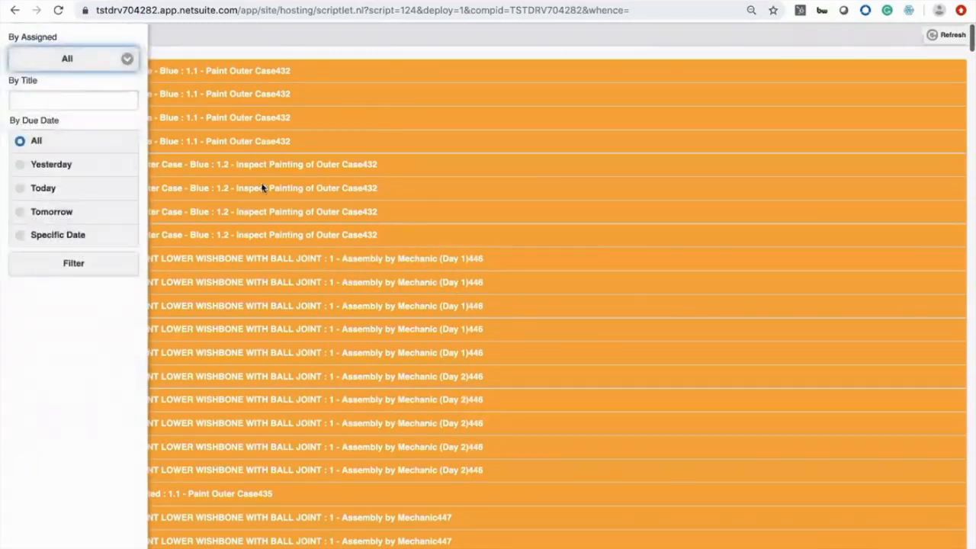
{"action": "scroll", "coordinate": [286, 227], "scroll_direction": "down", "scroll_amount": 15}
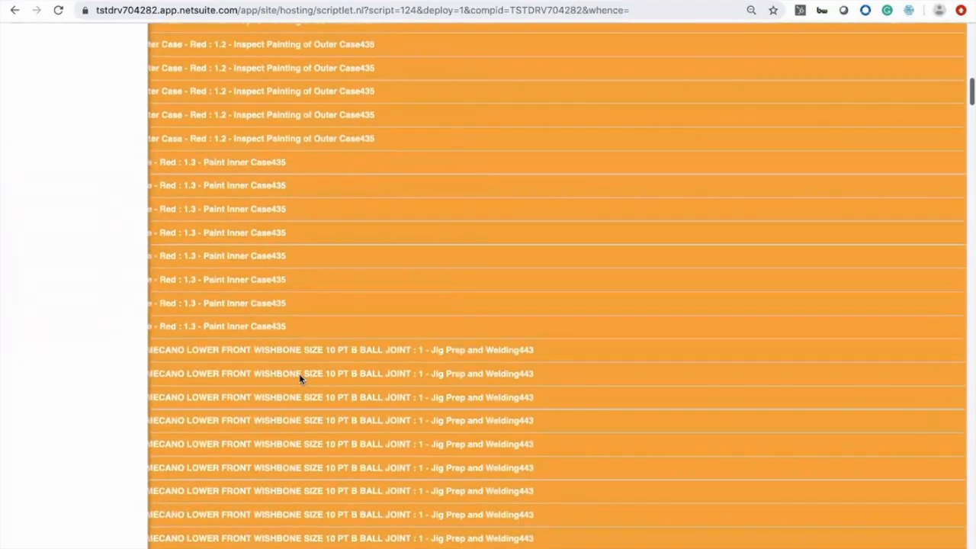
{"action": "scroll", "coordinate": [300, 377], "scroll_direction": "down", "scroll_amount": 20}
{"action": "scroll", "coordinate": [299, 373], "scroll_direction": "down", "scroll_amount": 20}
{"action": "scroll", "coordinate": [300, 373], "scroll_direction": "up", "scroll_amount": 15}
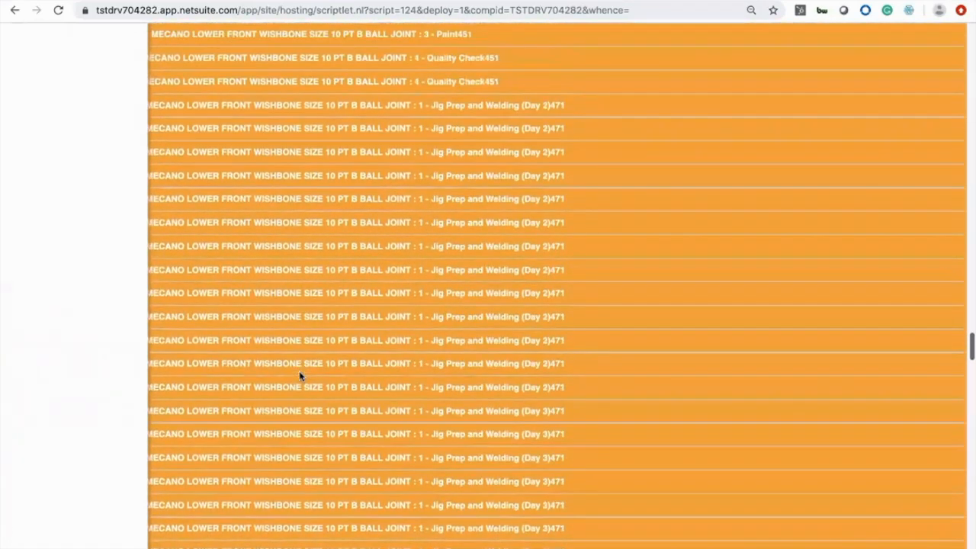
{"action": "scroll", "coordinate": [300, 375], "scroll_direction": "up", "scroll_amount": 10}
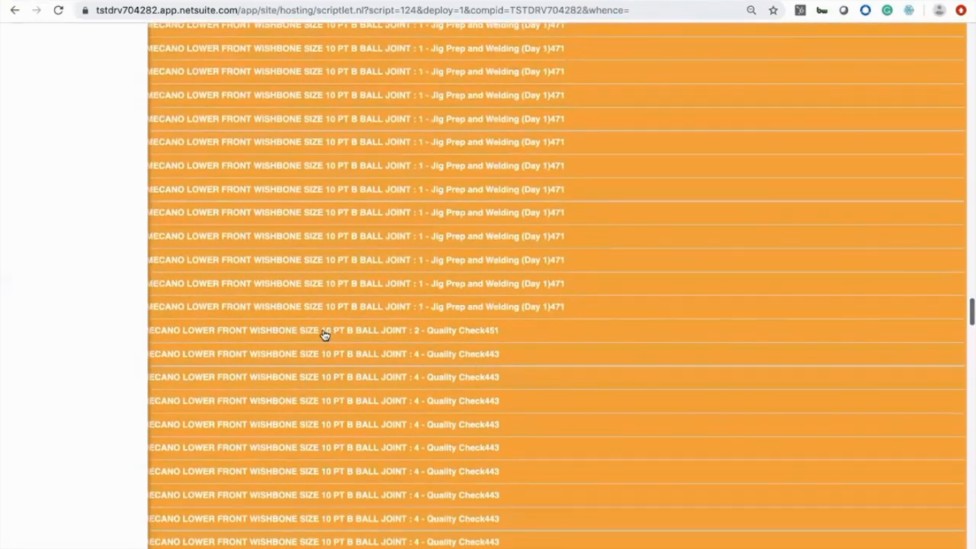
{"action": "scroll", "coordinate": [323, 333], "scroll_direction": "left", "scroll_amount": 5}
{"action": "scroll", "coordinate": [323, 332], "scroll_direction": "up", "scroll_amount": 15}
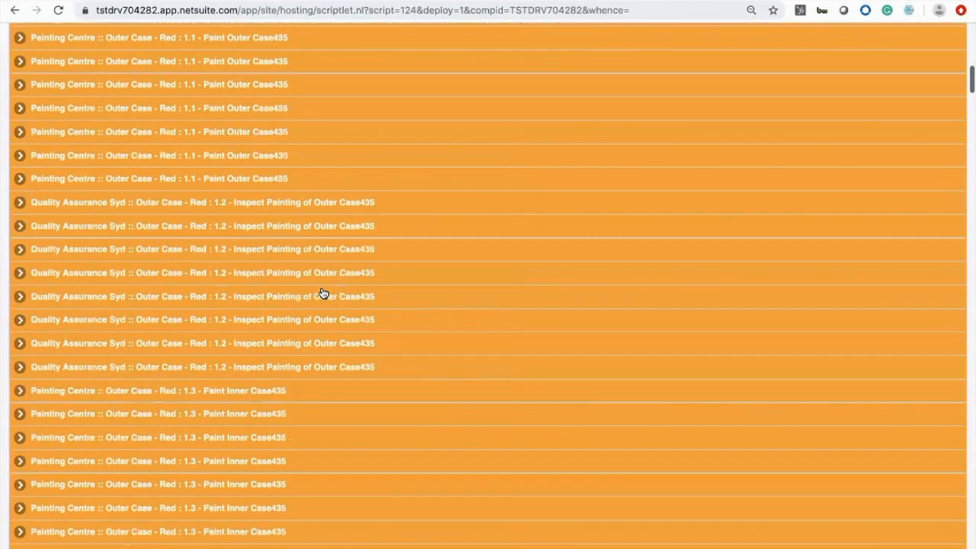
{"action": "scroll", "coordinate": [323, 294], "scroll_direction": "up", "scroll_amount": 15}
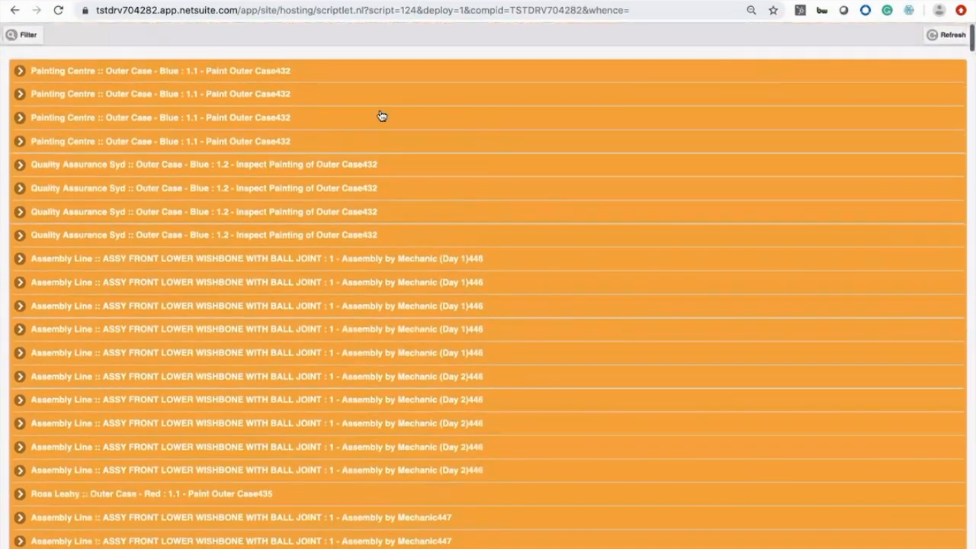
{"action": "left_click", "coordinate": [283, 72]}
{"action": "left_click", "coordinate": [283, 72]}
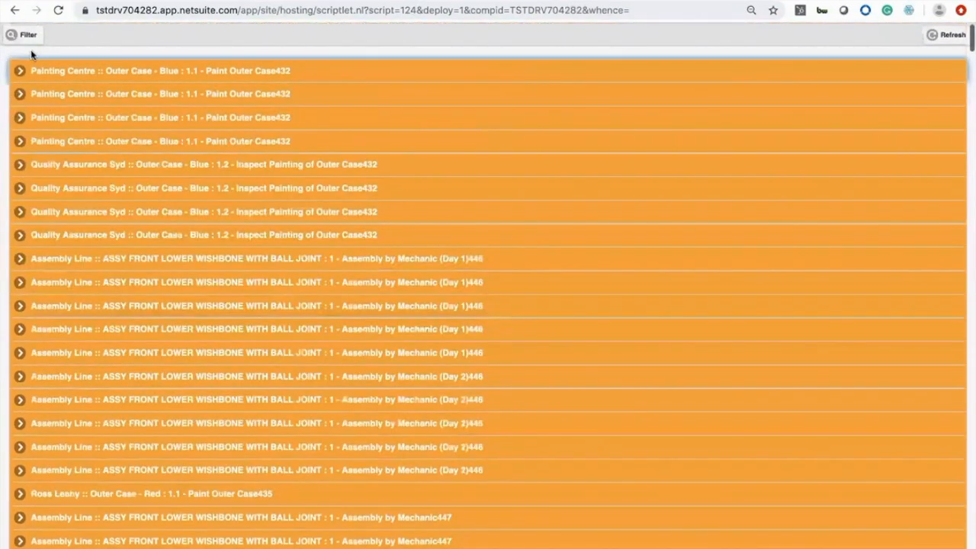
Filter the tasks by title 432 and expand the first Paint Outer Case task
{"action": "left_click", "coordinate": [27, 33]}
{"action": "left_click", "coordinate": [58, 98]}
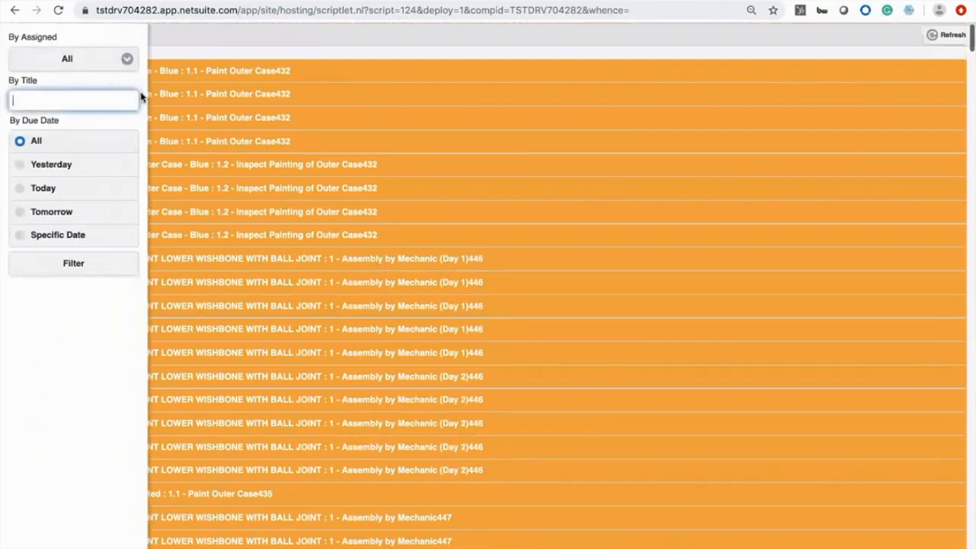
{"action": "type", "text": "432"}
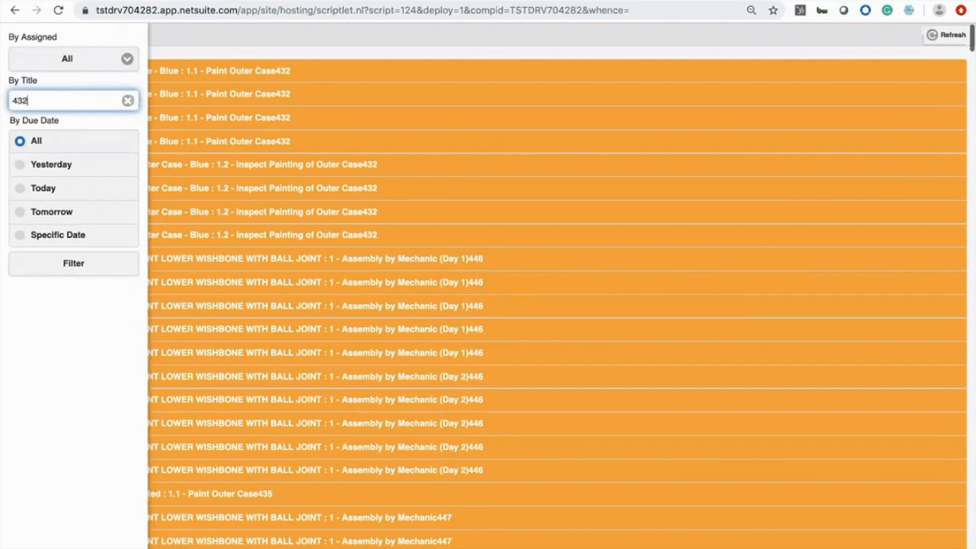
{"action": "left_click", "coordinate": [114, 267]}
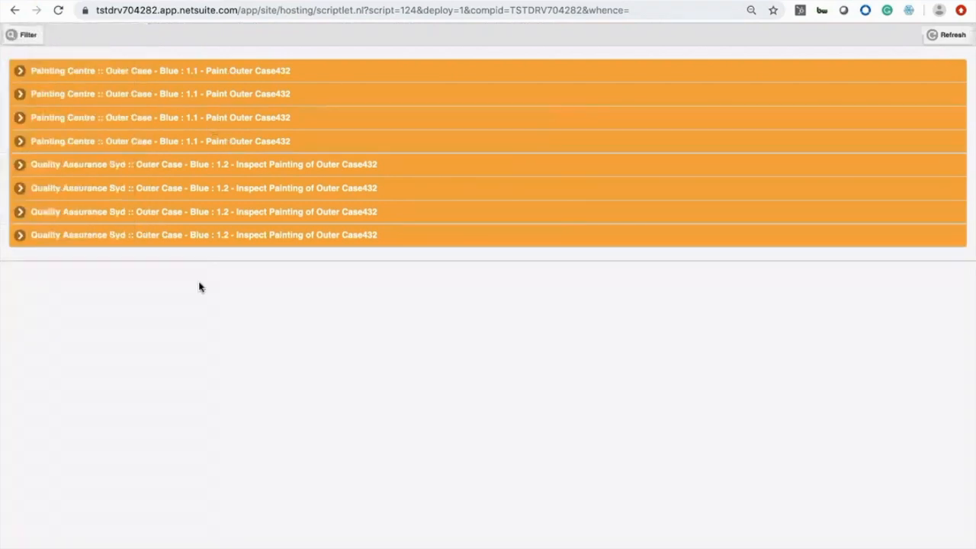
{"action": "left_click", "coordinate": [227, 72]}
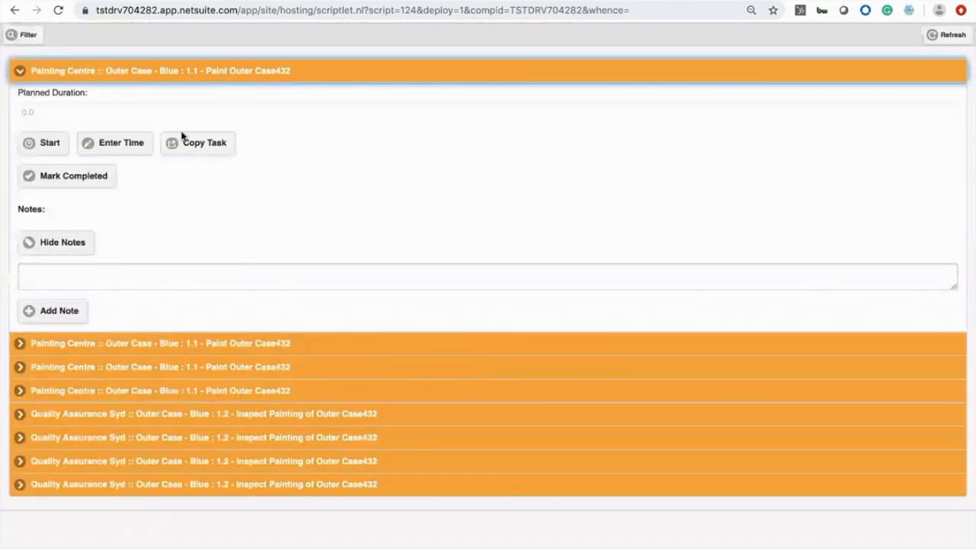
Start the expanded Paint Outer Case task and open its start and end time entry fields
{"action": "left_click", "coordinate": [50, 145]}
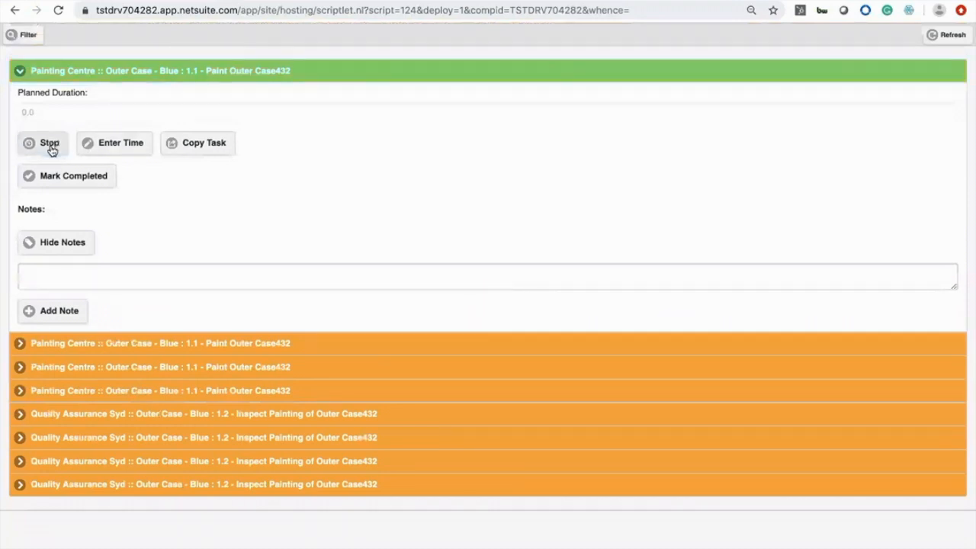
{"action": "left_click", "coordinate": [91, 268]}
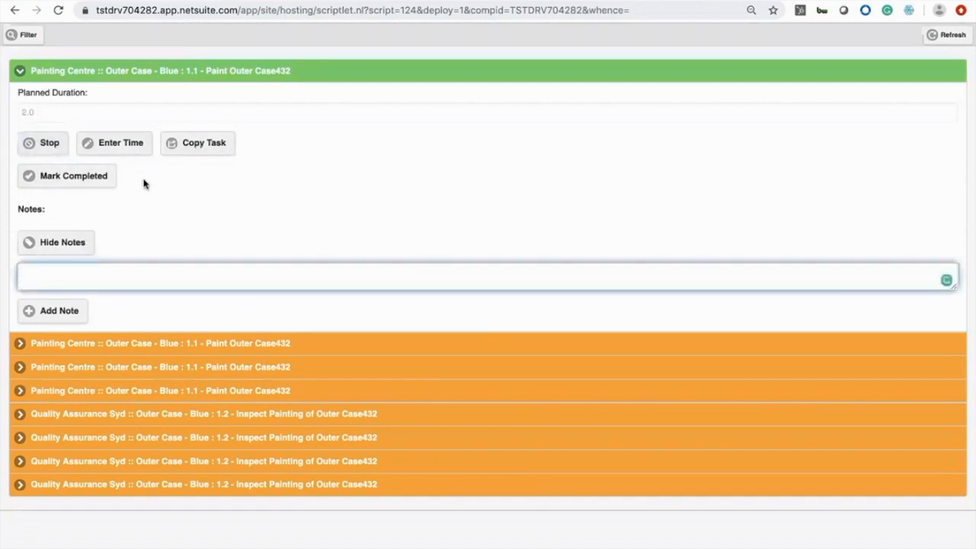
{"action": "left_click", "coordinate": [139, 148]}
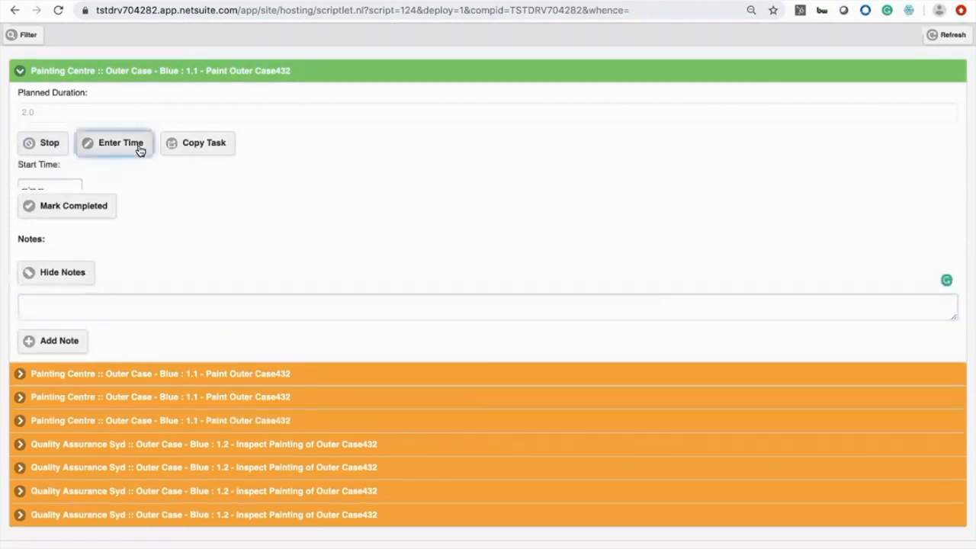
{"action": "scroll", "coordinate": [76, 286], "scroll_direction": "down", "scroll_amount": 1}
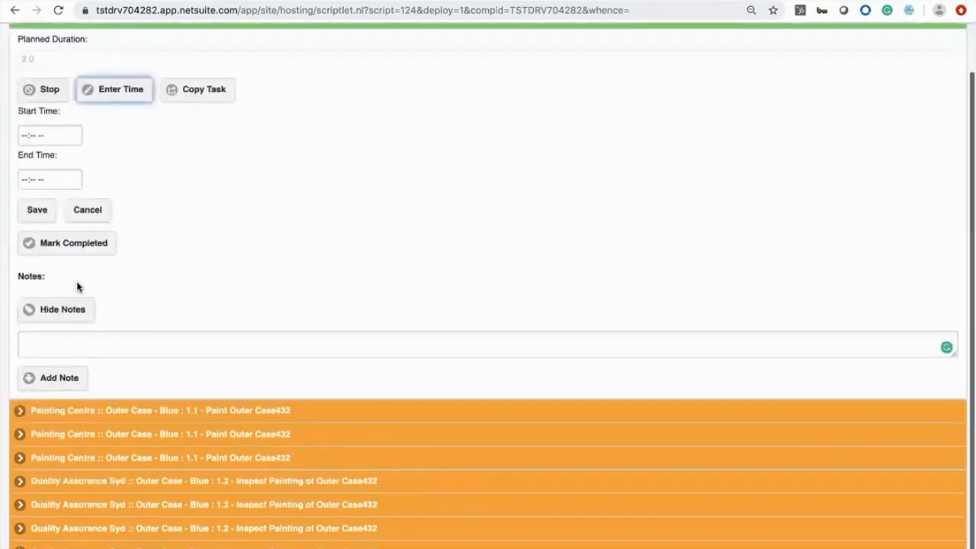
Add the note "Missing a screw so are going to stop this operation" to the running task
{"action": "left_click", "coordinate": [73, 344]}
{"action": "type", "text": "Missing a scre"}
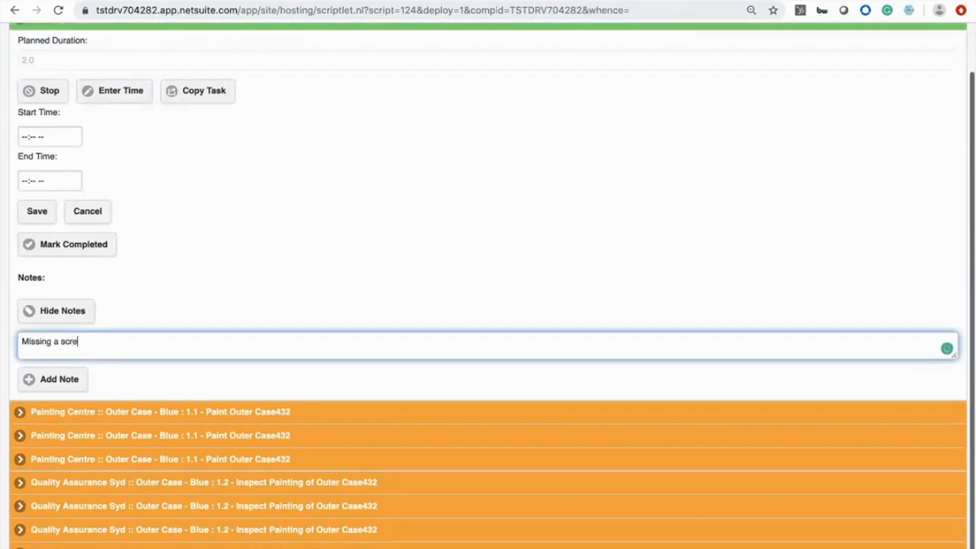
{"action": "type", "text": "w so are going to stop this operation"}
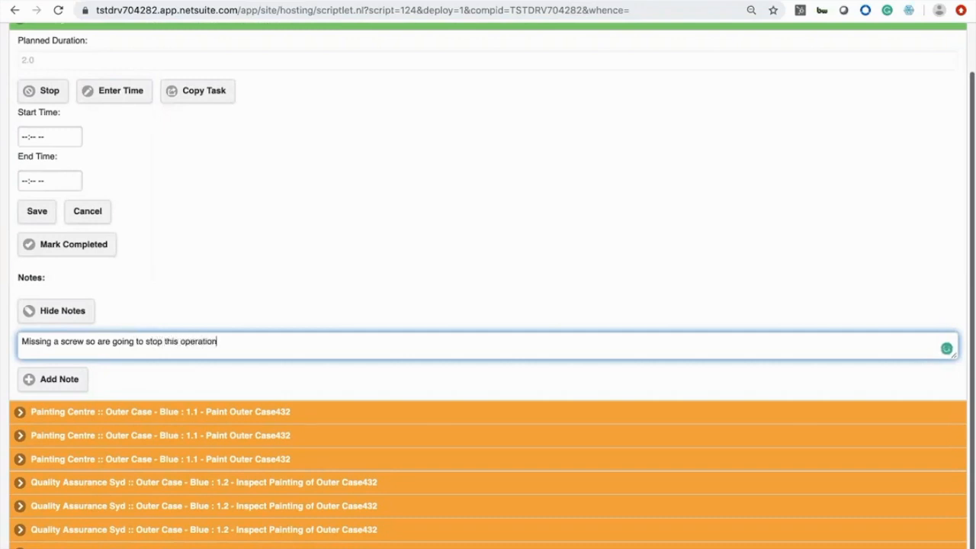
{"action": "left_click", "coordinate": [69, 383]}
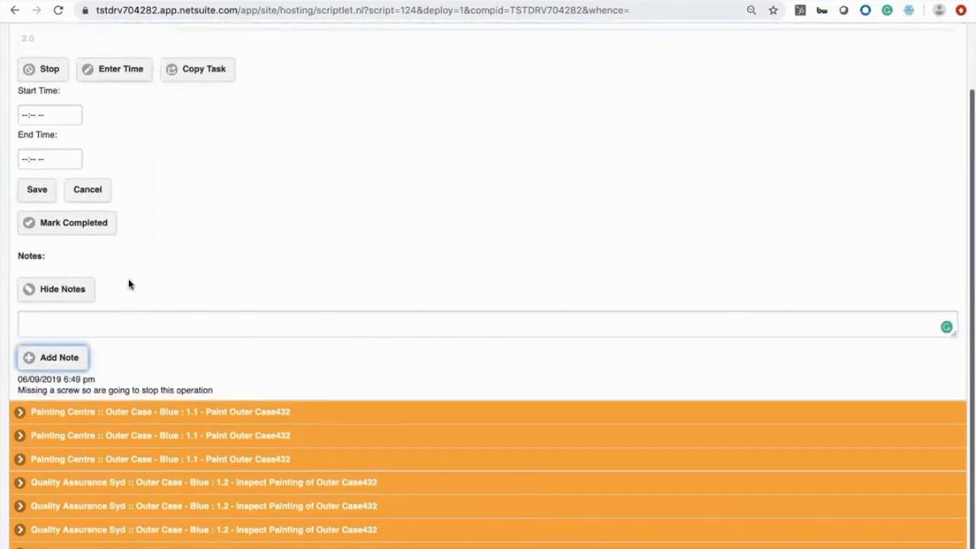
Copy the Paint Outer Case task to another assignee
{"action": "scroll", "coordinate": [130, 282], "scroll_direction": "up", "scroll_amount": 2}
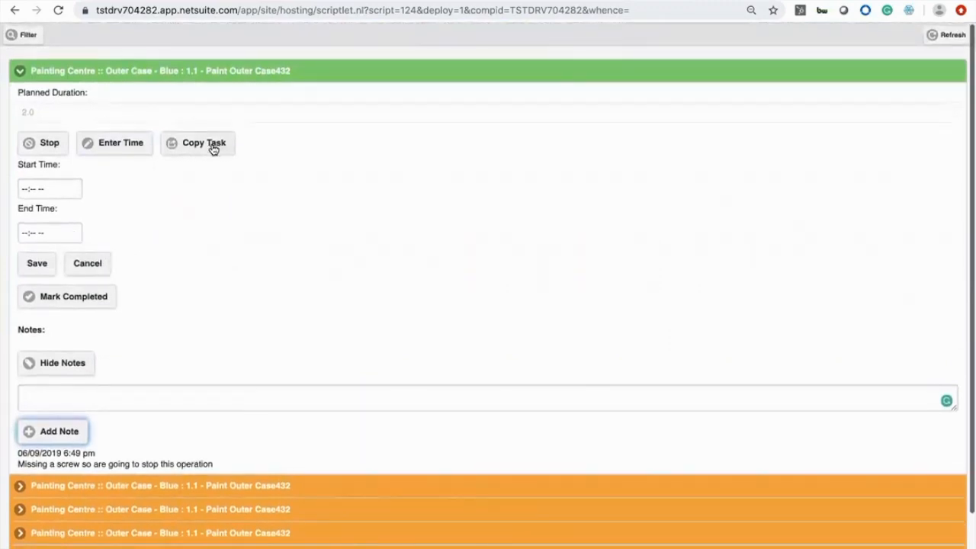
{"action": "left_click", "coordinate": [213, 147]}
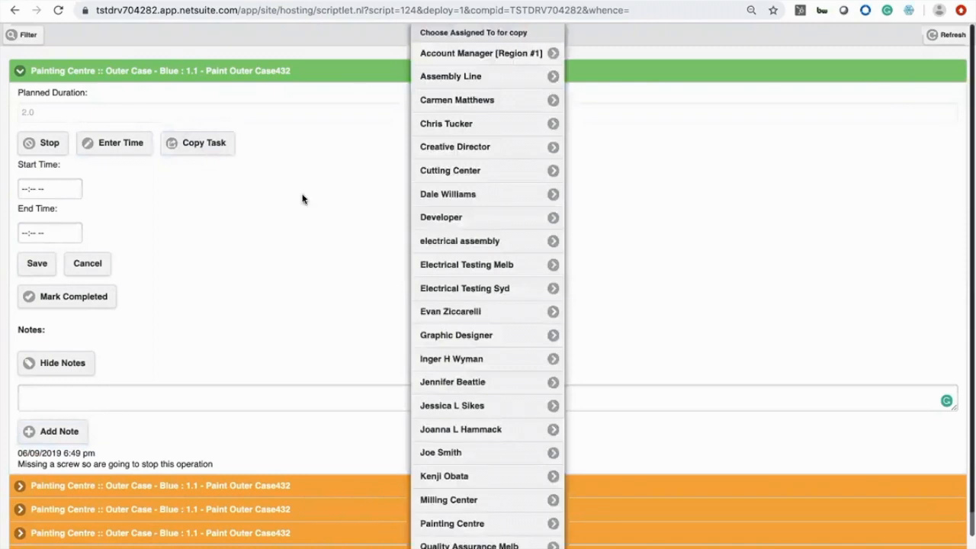
{"action": "scroll", "coordinate": [476, 302], "scroll_direction": "down", "scroll_amount": 1}
{"action": "left_click", "coordinate": [475, 298]}
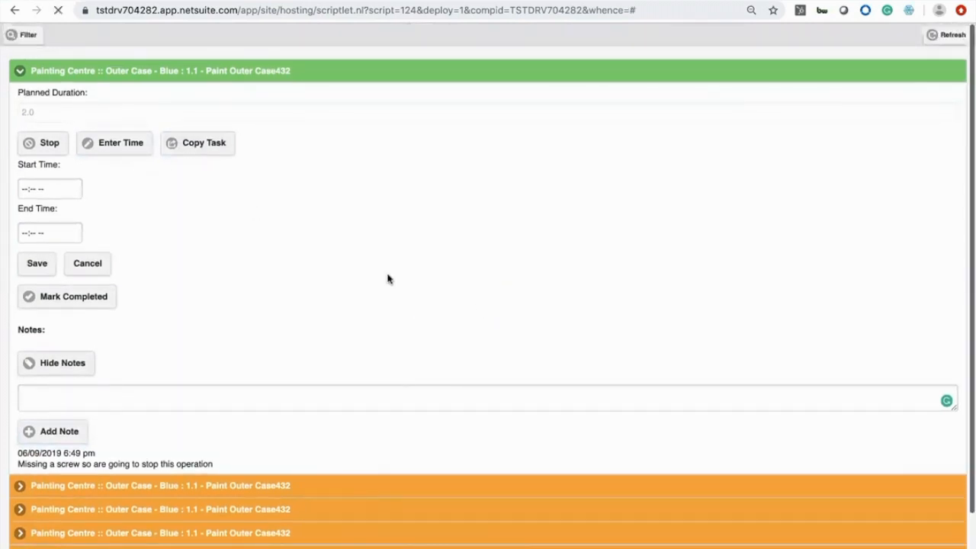
Expand the green Paint Outer Case tasks one by one to review their details and notes
{"action": "scroll", "coordinate": [387, 279], "scroll_direction": "down", "scroll_amount": 2}
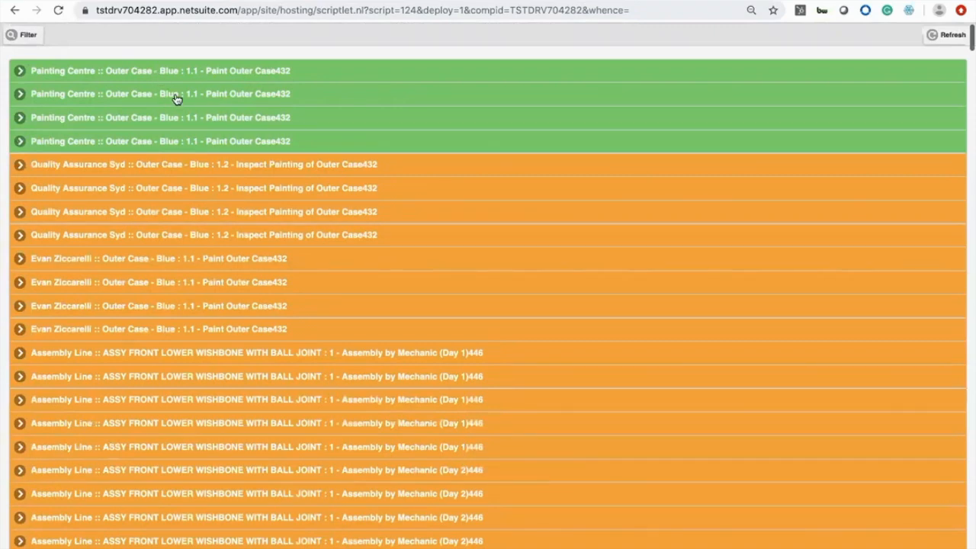
{"action": "left_click", "coordinate": [148, 94]}
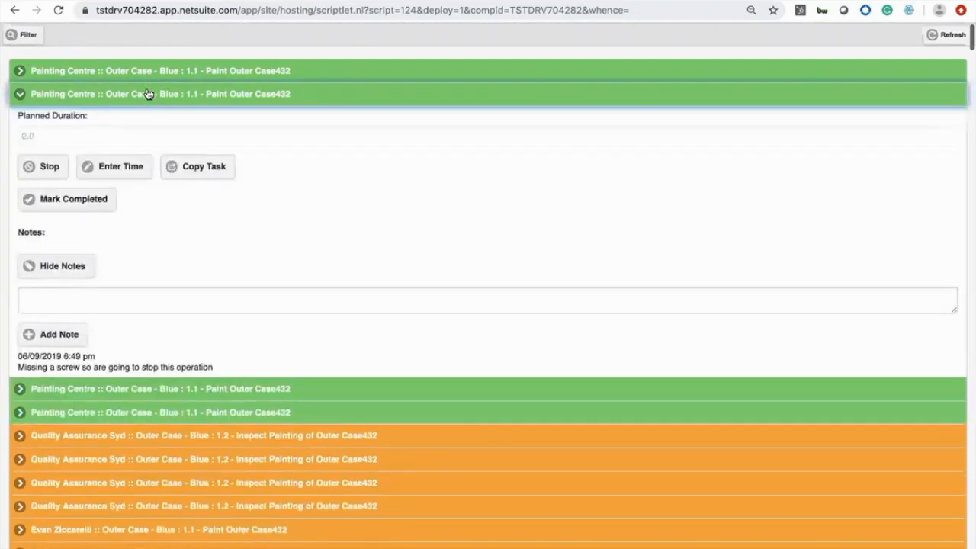
{"action": "left_click", "coordinate": [153, 74]}
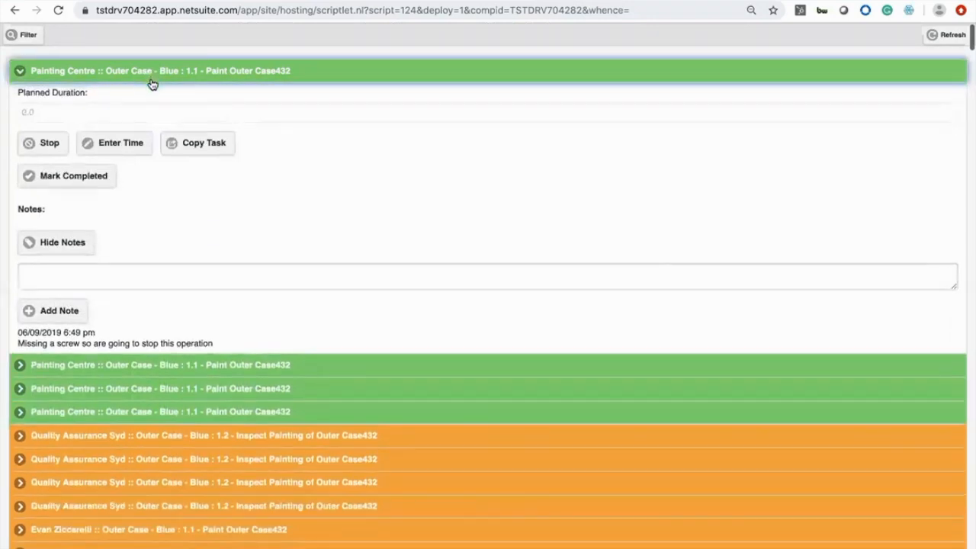
{"action": "left_click", "coordinate": [152, 82]}
{"action": "left_click", "coordinate": [161, 122]}
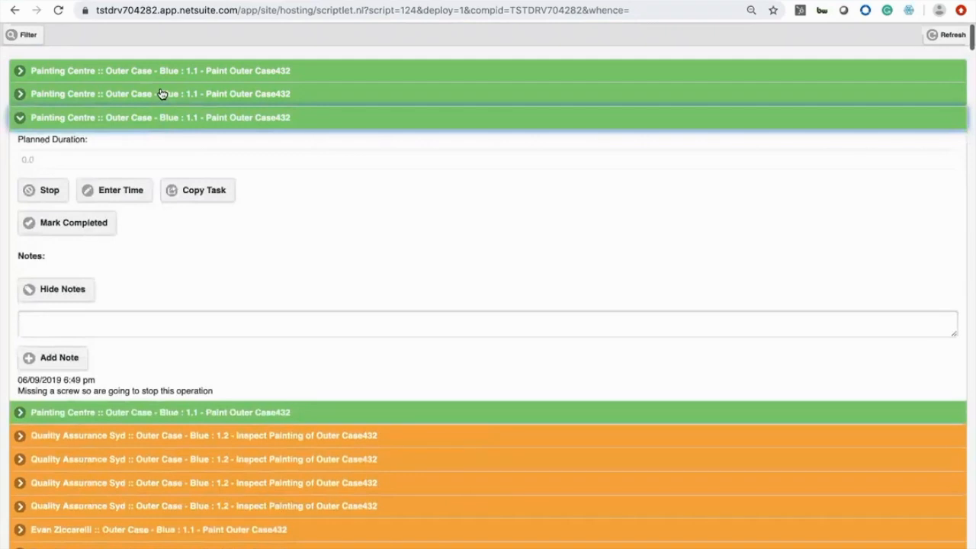
{"action": "left_click", "coordinate": [162, 94]}
{"action": "left_click", "coordinate": [164, 76]}
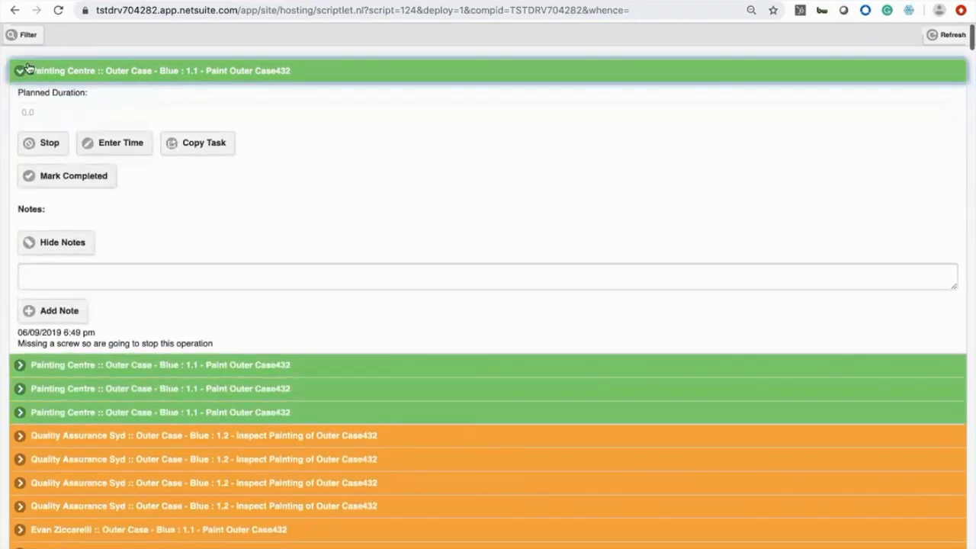
Open the AVT Assembly Cost Report for item LMP1D-FS-0280
{"action": "left_click", "coordinate": [29, 35]}
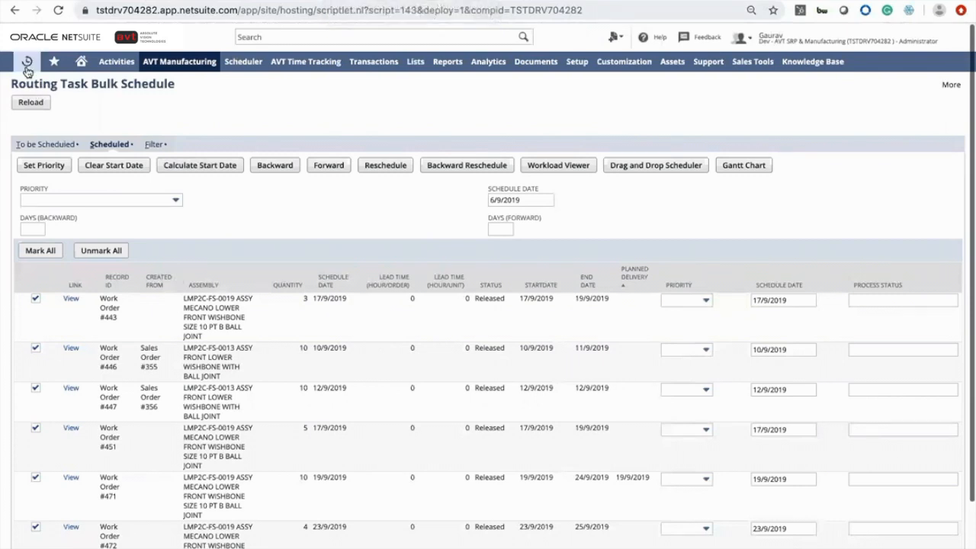
{"action": "mouse_move", "coordinate": [27, 71]}
{"action": "mouse_move", "coordinate": [86, 145]}
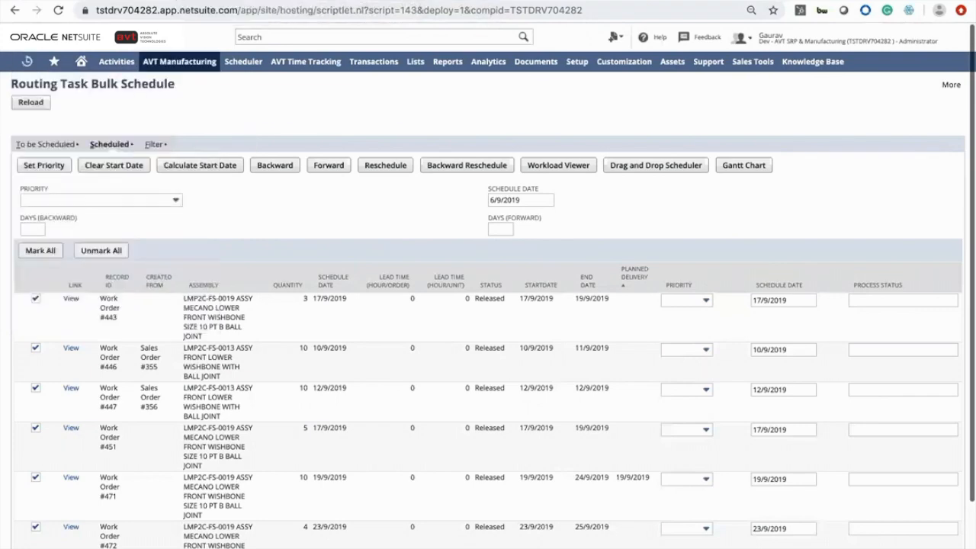
{"action": "left_click", "coordinate": [115, 127]}
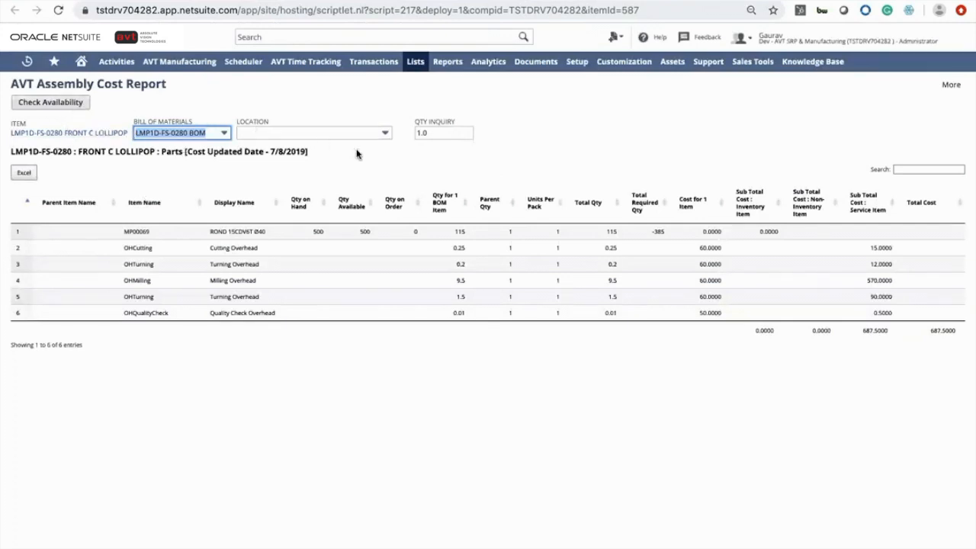
Set the quantity inquiry to 10 and check availability for the assembly
{"action": "left_click", "coordinate": [438, 130]}
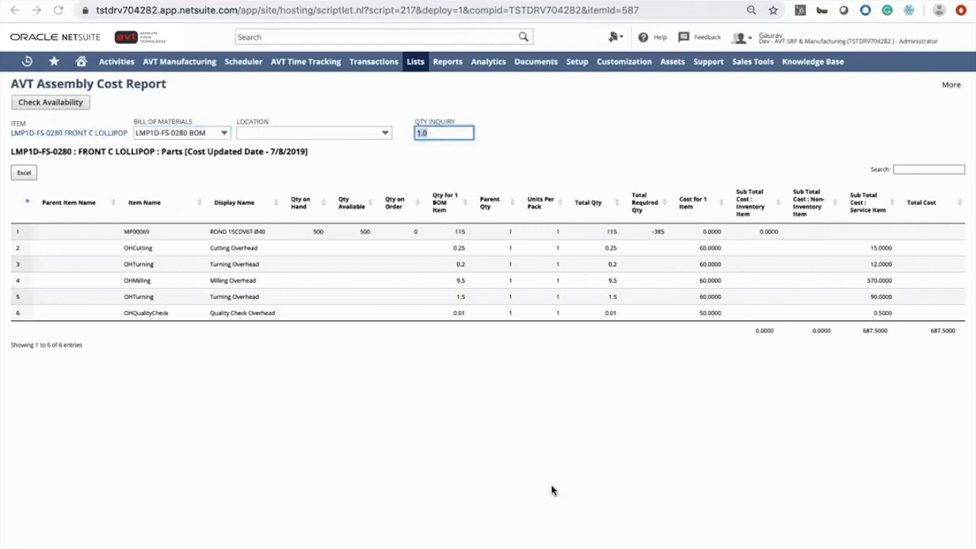
{"action": "left_click", "coordinate": [826, 339]}
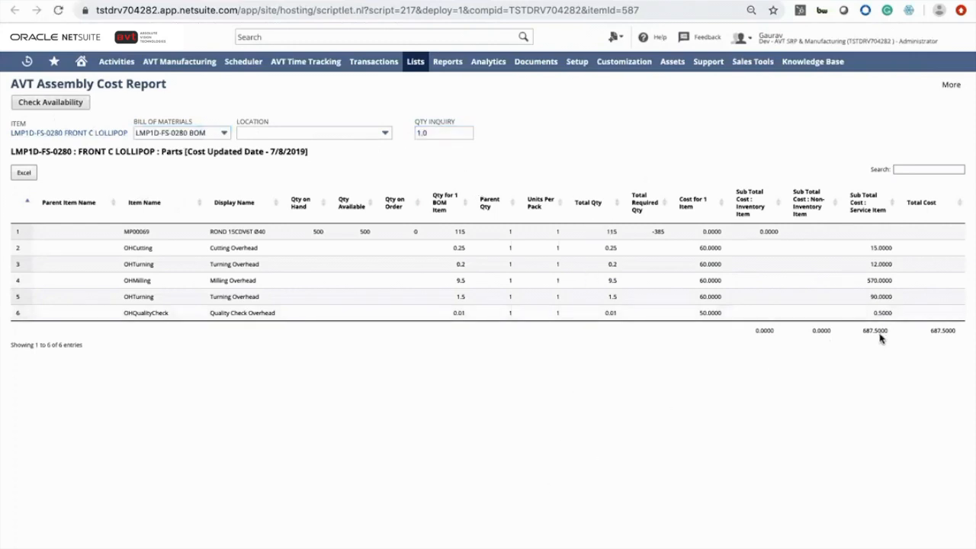
{"action": "left_click", "coordinate": [451, 133]}
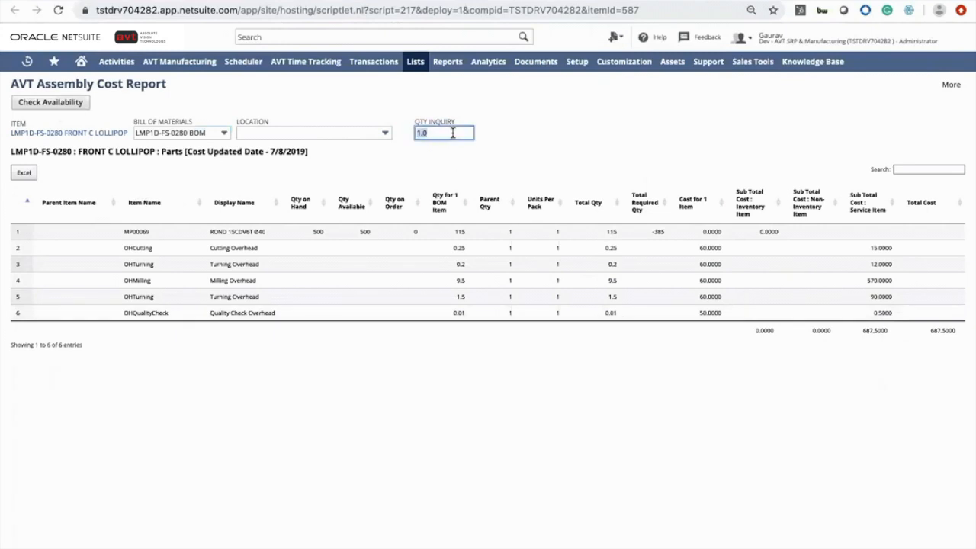
{"action": "type", "text": "10"}
{"action": "left_click", "coordinate": [73, 104]}
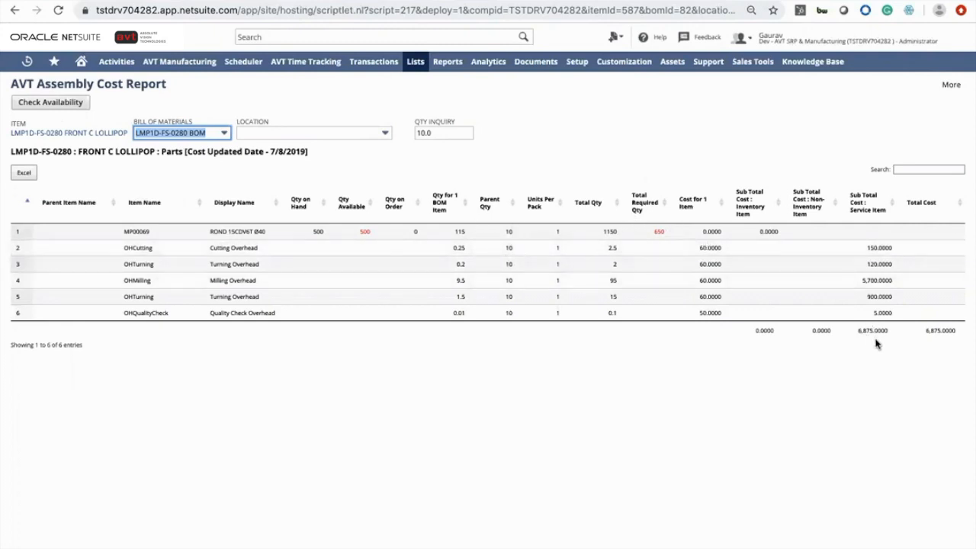
Export the assembly cost report to Excel and view the spreadsheet
{"action": "left_click", "coordinate": [349, 134]}
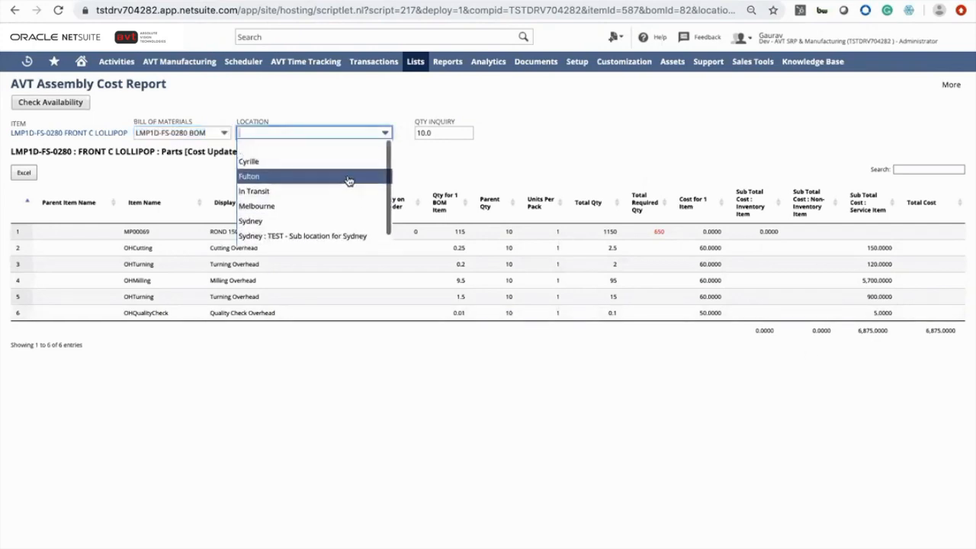
{"action": "left_click", "coordinate": [187, 172]}
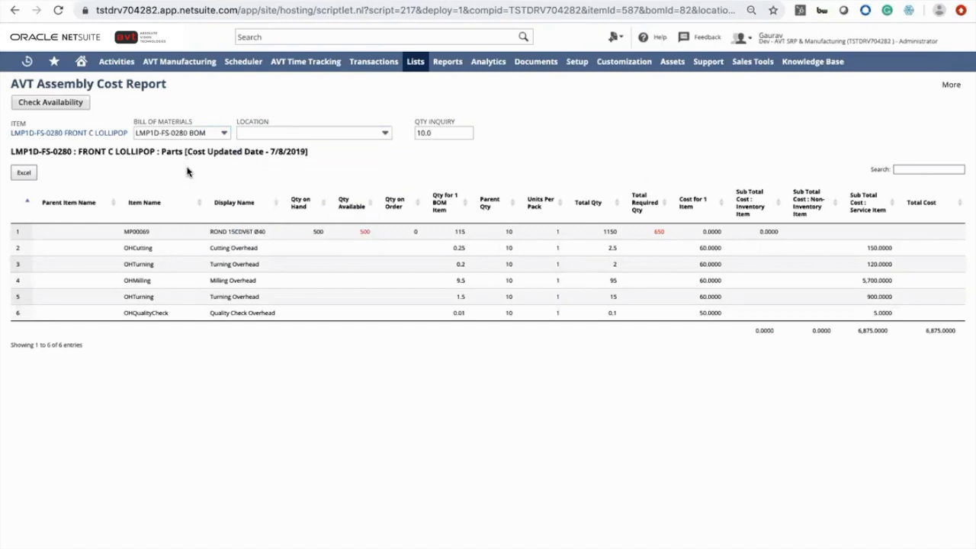
{"action": "left_click", "coordinate": [31, 174]}
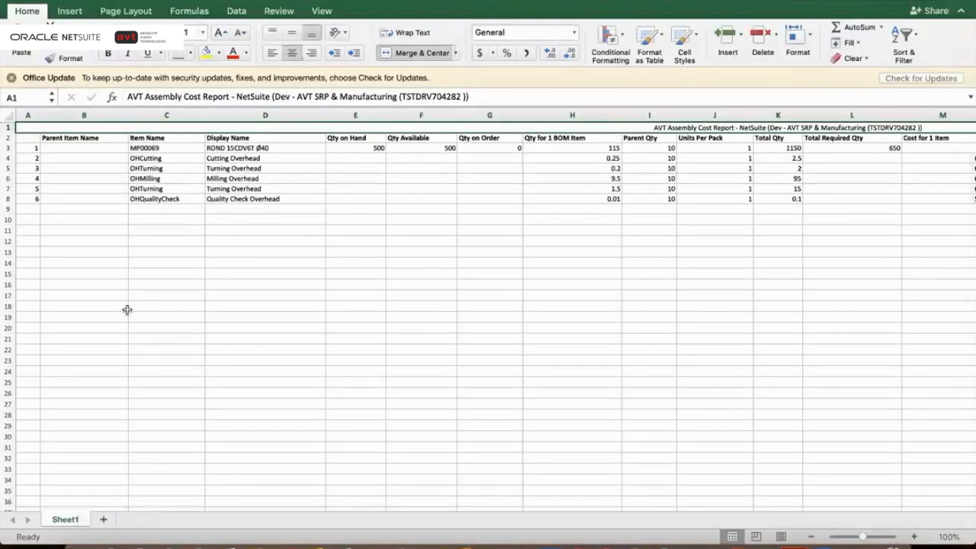
{"action": "key", "text": "ctrl+Right"}
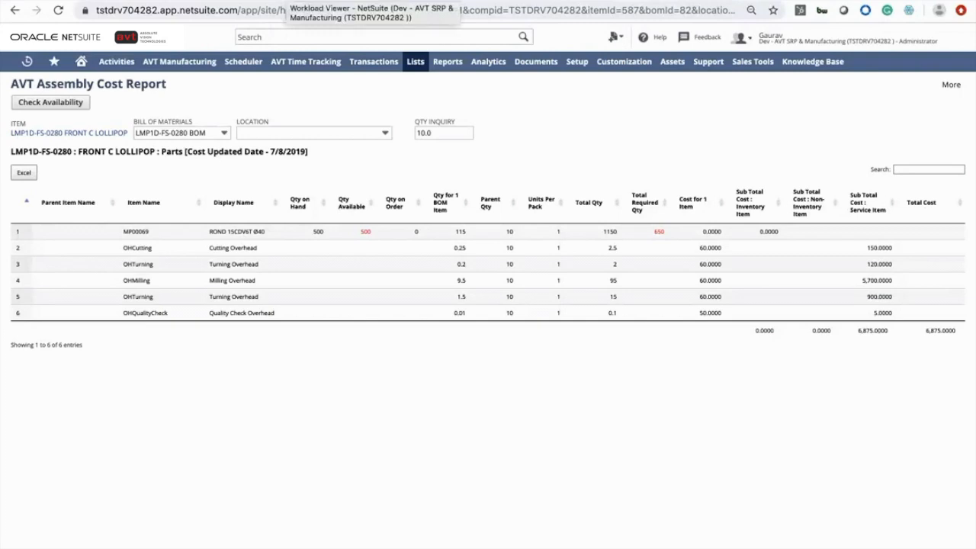
Switch back to the Workload Viewer and open the LMP1D-FS-0280 assembly record from recent records
{"action": "left_click", "coordinate": [336, 2]}
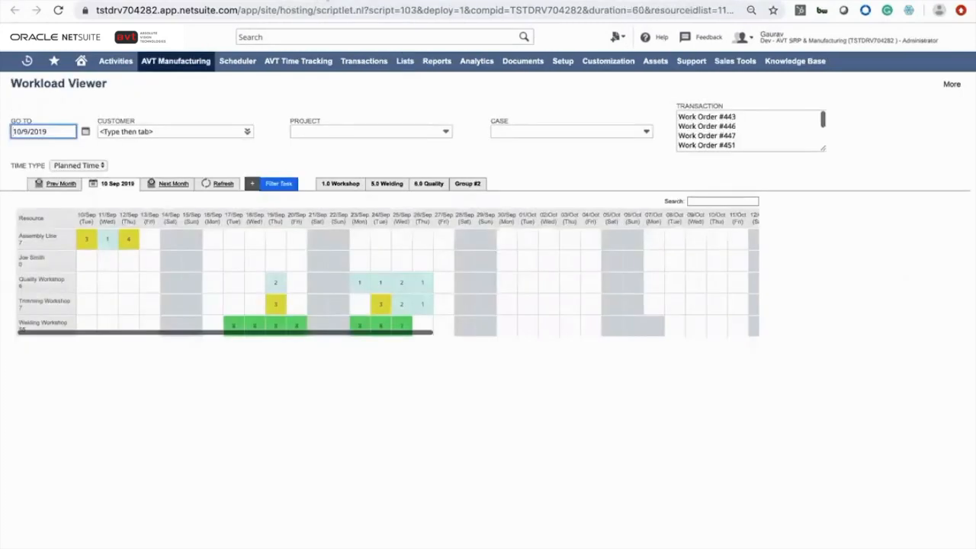
{"action": "left_click", "coordinate": [336, 1]}
{"action": "left_click", "coordinate": [336, 3]}
{"action": "mouse_move", "coordinate": [155, 77]}
{"action": "left_click", "coordinate": [232, 325]}
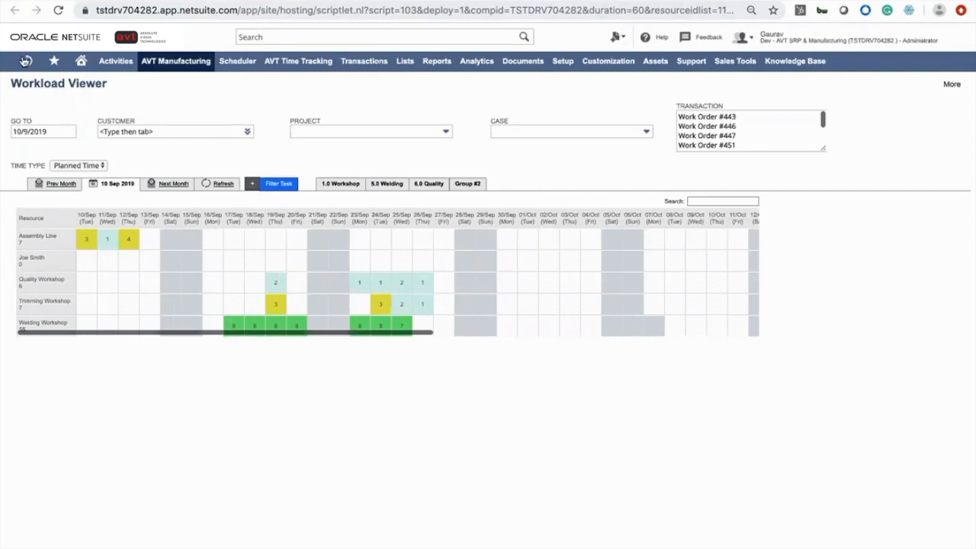
{"action": "mouse_move", "coordinate": [25, 61]}
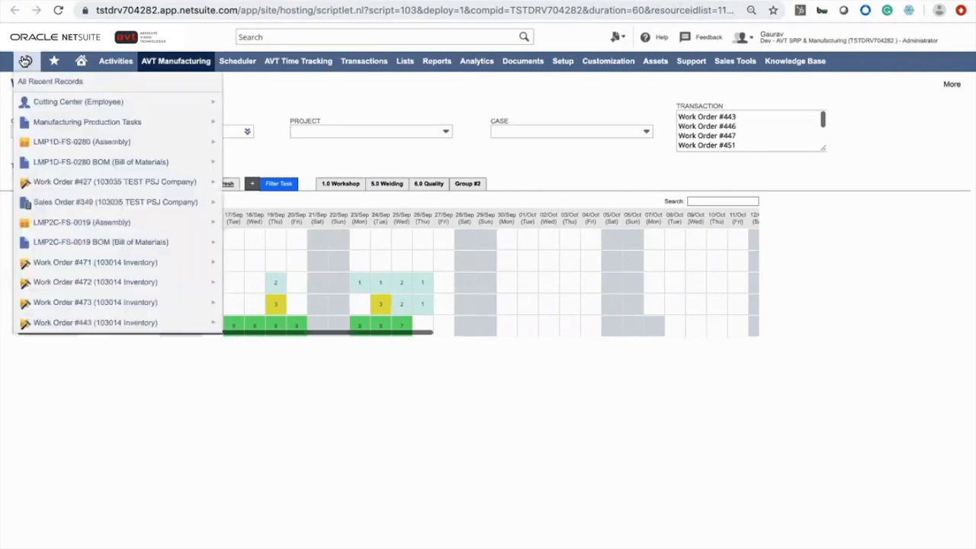
{"action": "left_click", "coordinate": [74, 188]}
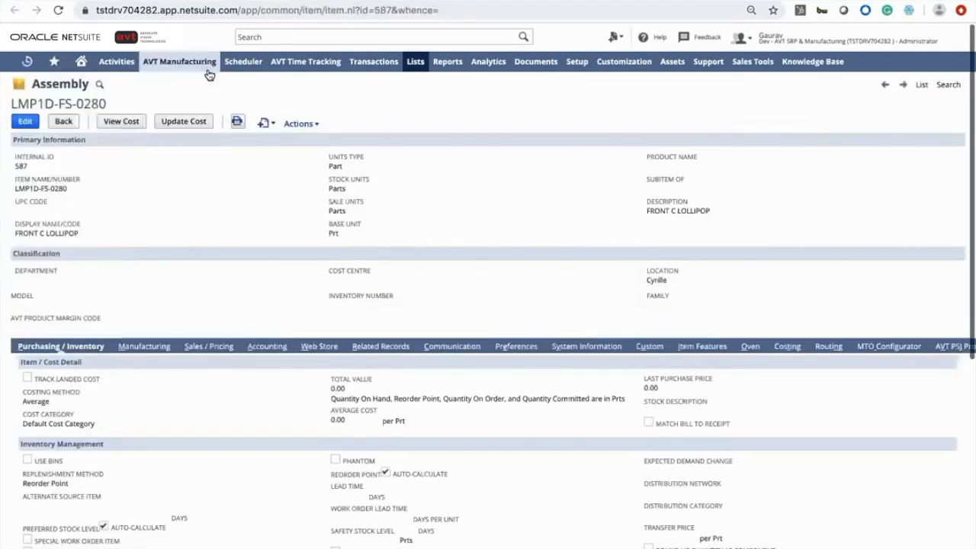
Open the Routing Task Bulk Schedule and review the scheduled work orders
{"action": "mouse_move", "coordinate": [240, 64]}
{"action": "mouse_move", "coordinate": [250, 142]}
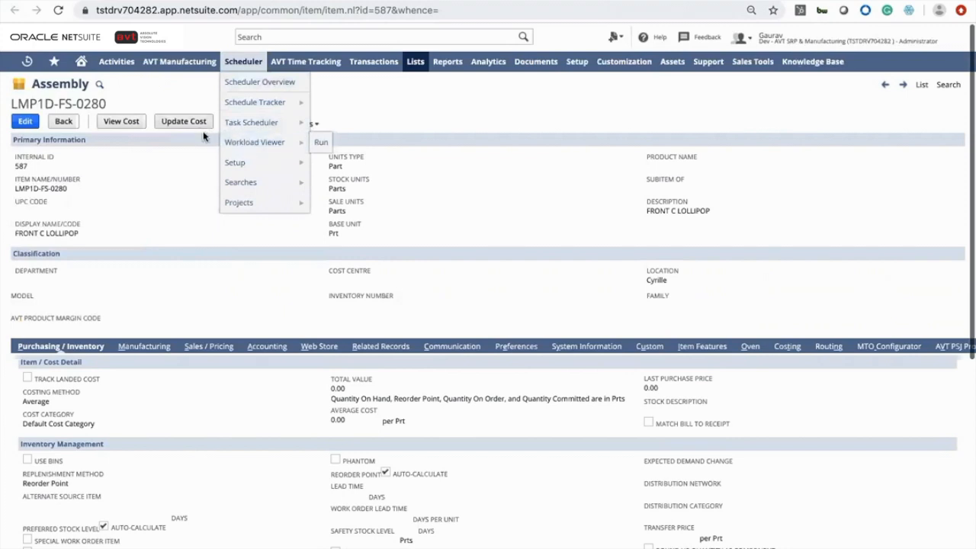
{"action": "mouse_move", "coordinate": [188, 73]}
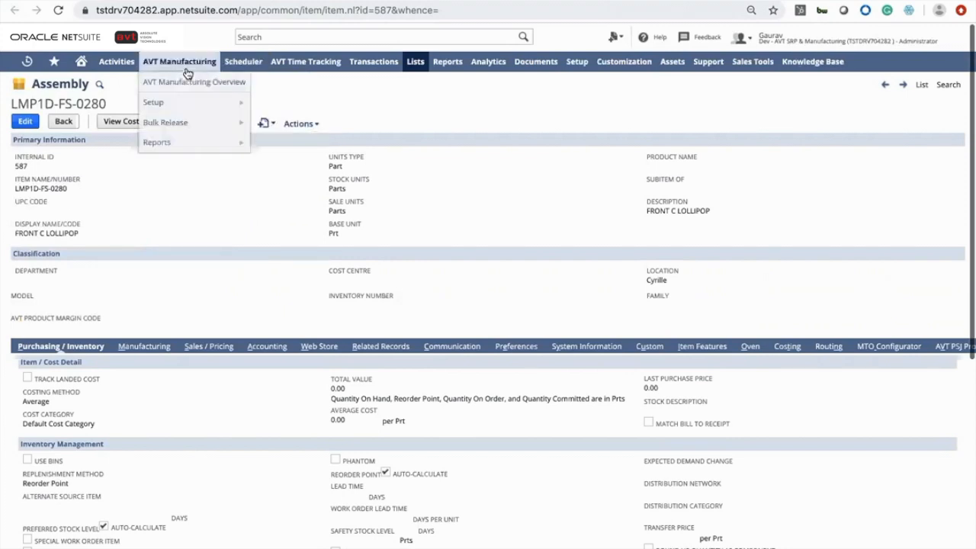
{"action": "mouse_move", "coordinate": [209, 120]}
{"action": "left_click", "coordinate": [275, 124]}
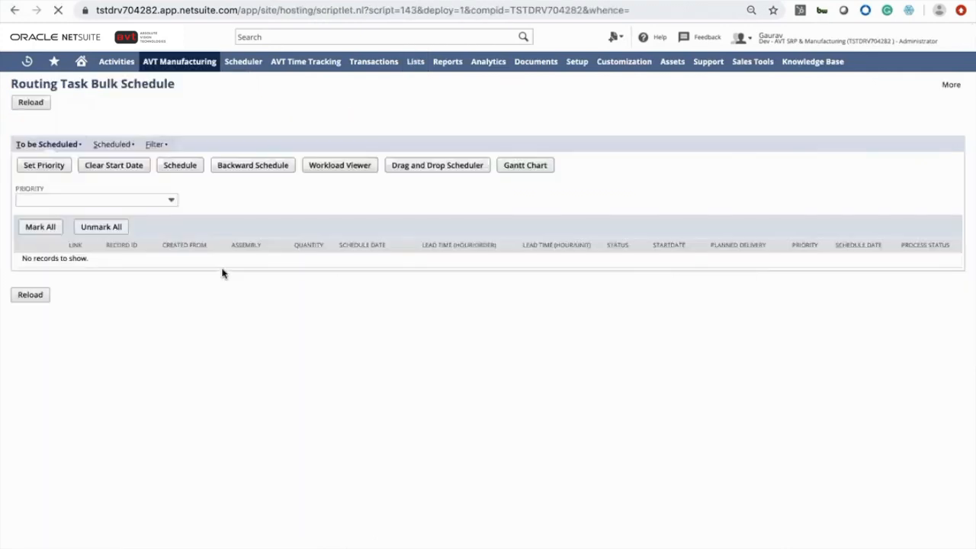
{"action": "left_click", "coordinate": [113, 144]}
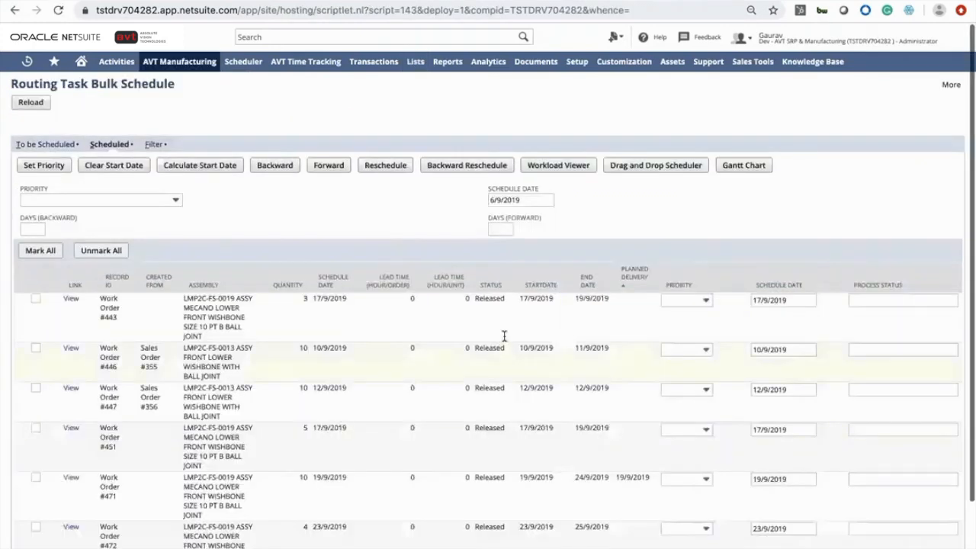
{"action": "scroll", "coordinate": [526, 305], "scroll_direction": "down", "scroll_amount": 2}
{"action": "scroll", "coordinate": [551, 341], "scroll_direction": "down", "scroll_amount": 1}
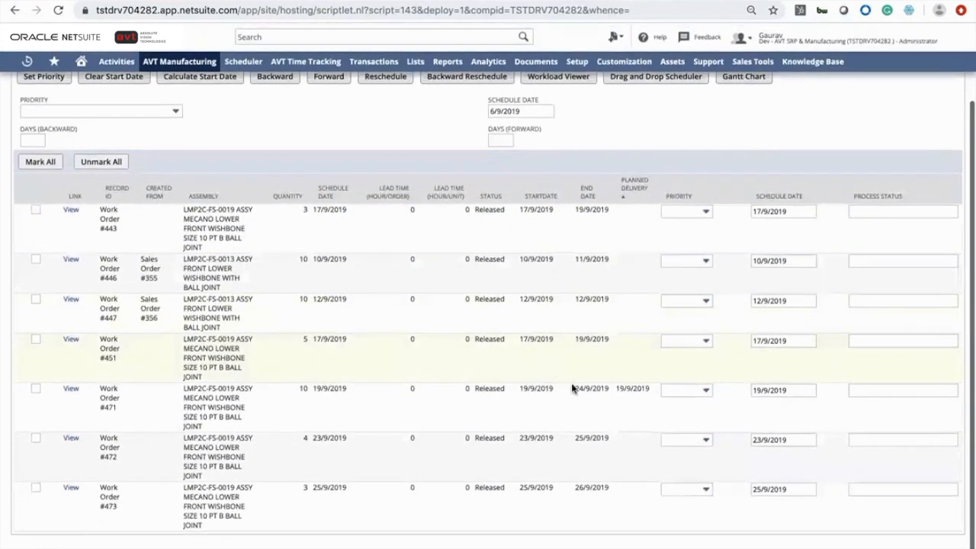
Open work order #471 from the scheduled list and view its routing operations
{"action": "double_click", "coordinate": [633, 390]}
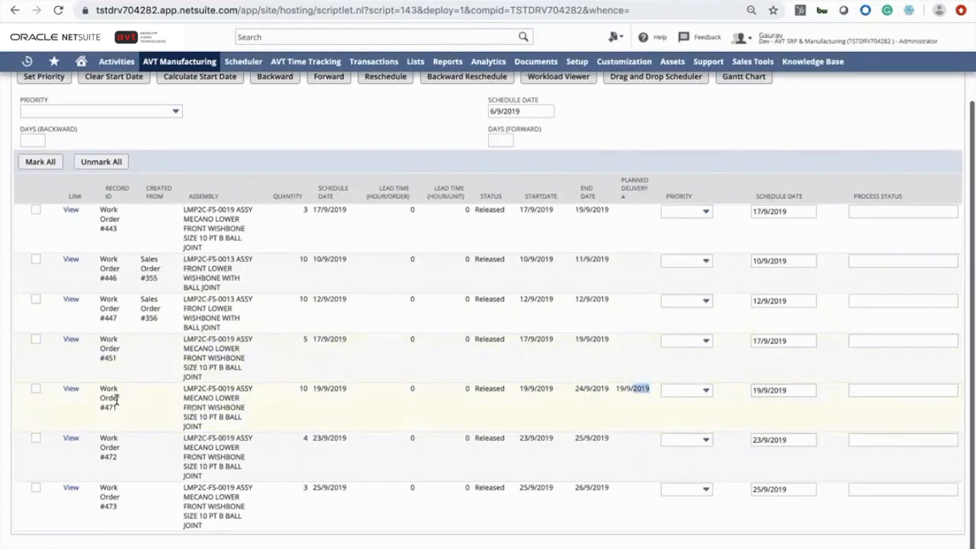
{"action": "left_click", "coordinate": [71, 389]}
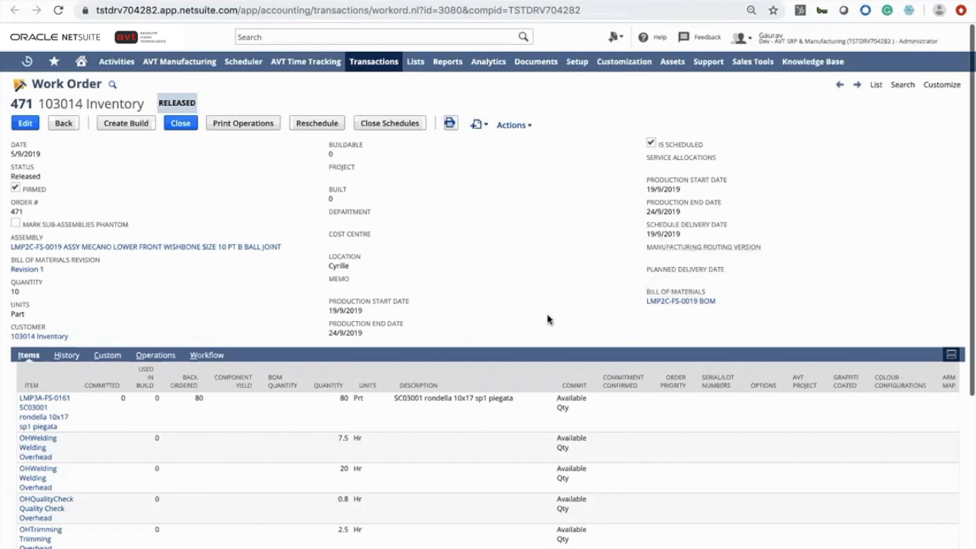
{"action": "scroll", "coordinate": [549, 321], "scroll_direction": "down", "scroll_amount": 1}
{"action": "scroll", "coordinate": [549, 320], "scroll_direction": "down", "scroll_amount": 1}
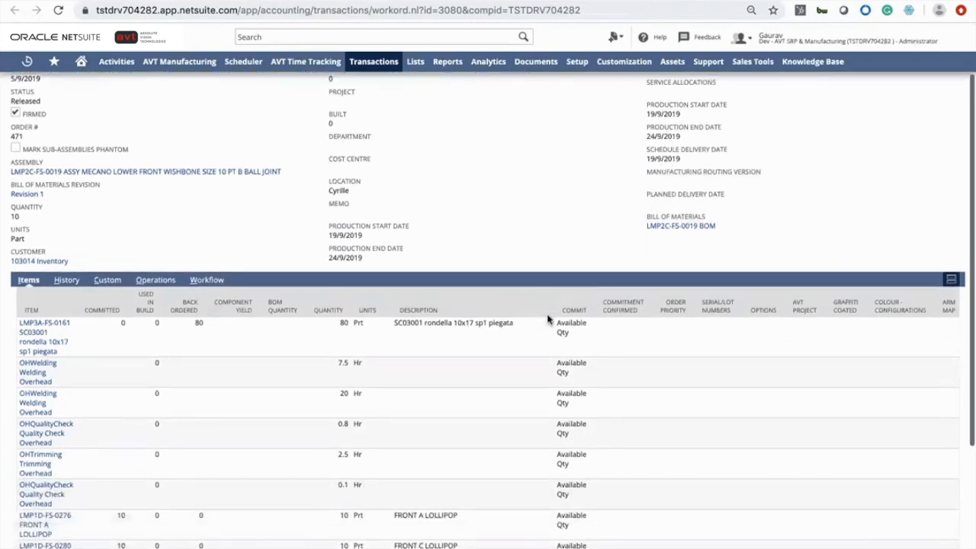
{"action": "left_click", "coordinate": [152, 283]}
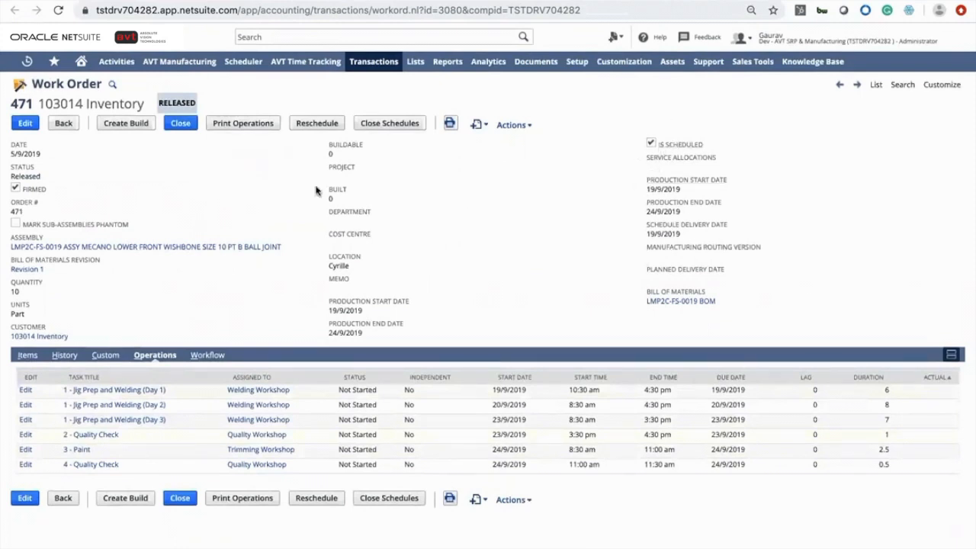
Create an assembly build from the work order with a quantity of 5 and save it
{"action": "left_click", "coordinate": [124, 126]}
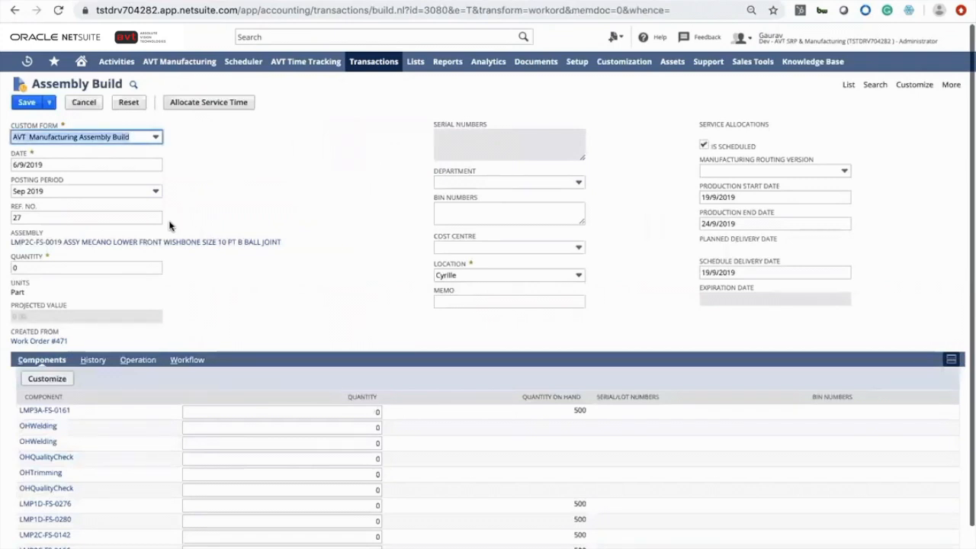
{"action": "left_click", "coordinate": [64, 270]}
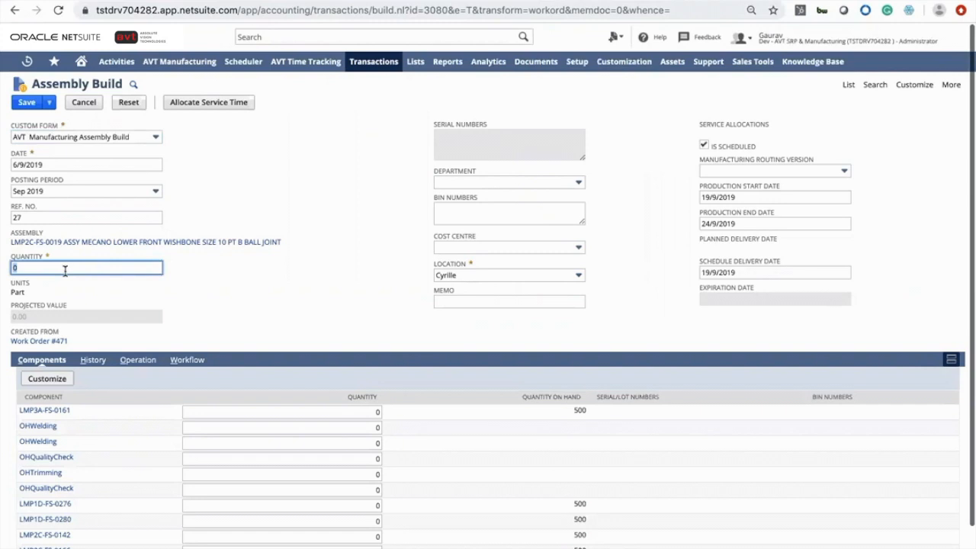
{"action": "type", "text": "5"}
{"action": "key", "text": "Tab"}
{"action": "scroll", "coordinate": [101, 387], "scroll_direction": "down", "scroll_amount": 2}
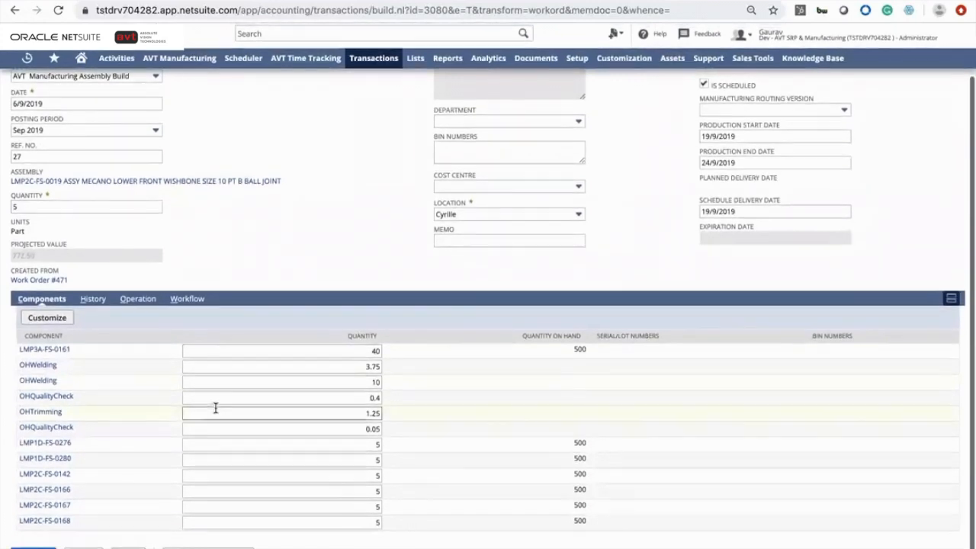
{"action": "scroll", "coordinate": [215, 409], "scroll_direction": "up", "scroll_amount": 2}
{"action": "left_click", "coordinate": [26, 103]}
{"action": "left_click", "coordinate": [118, 263]}
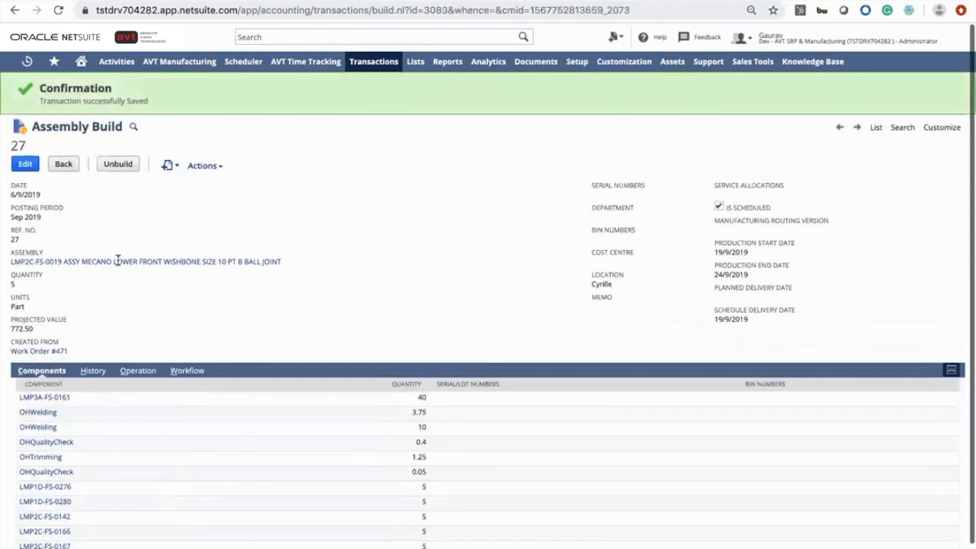
Reopen Work Order #471 from recent records to review its updated build status
{"action": "mouse_move", "coordinate": [28, 61]}
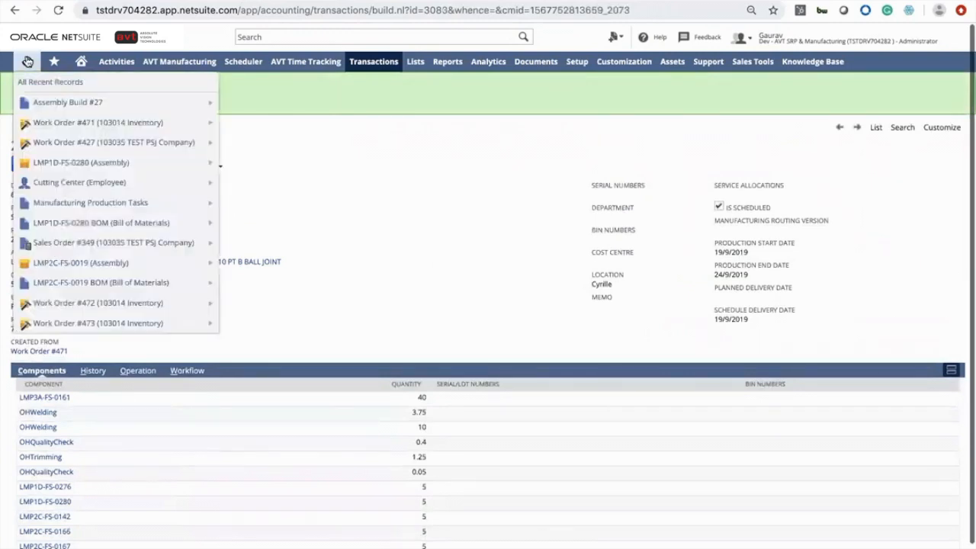
{"action": "left_click", "coordinate": [54, 122]}
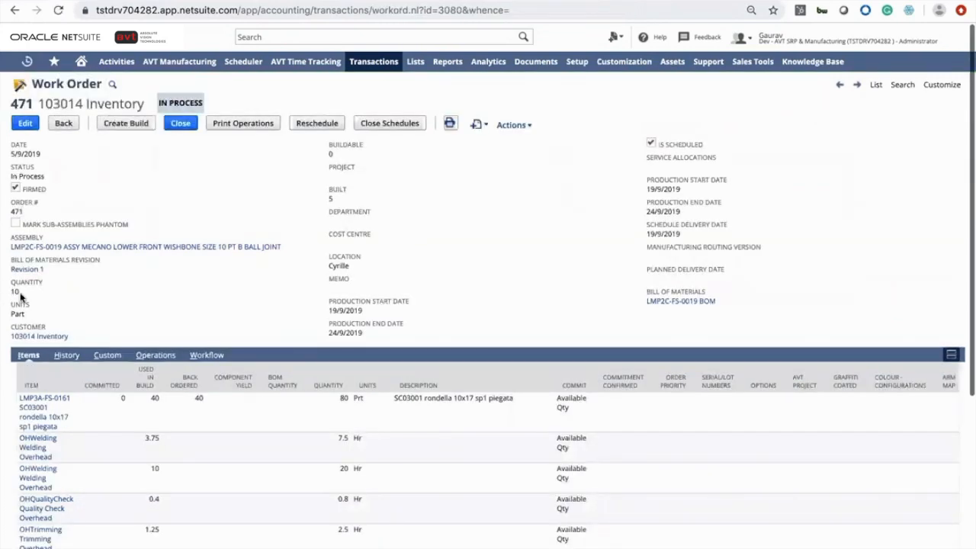
{"action": "mouse_move", "coordinate": [181, 246]}
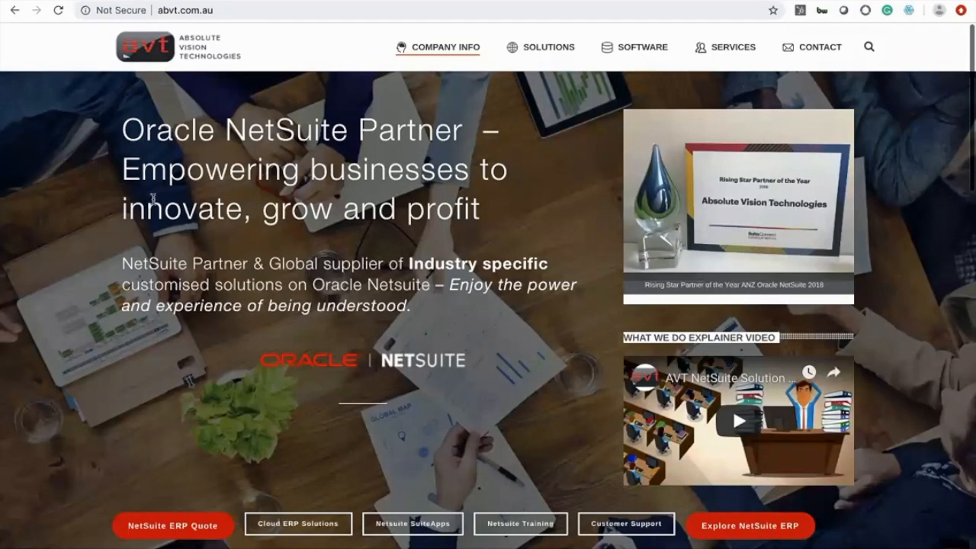
Switch to the AVT company website at abvt.com.au and scroll through its homepage
{"action": "scroll", "coordinate": [175, 332], "scroll_direction": "down", "scroll_amount": 6}
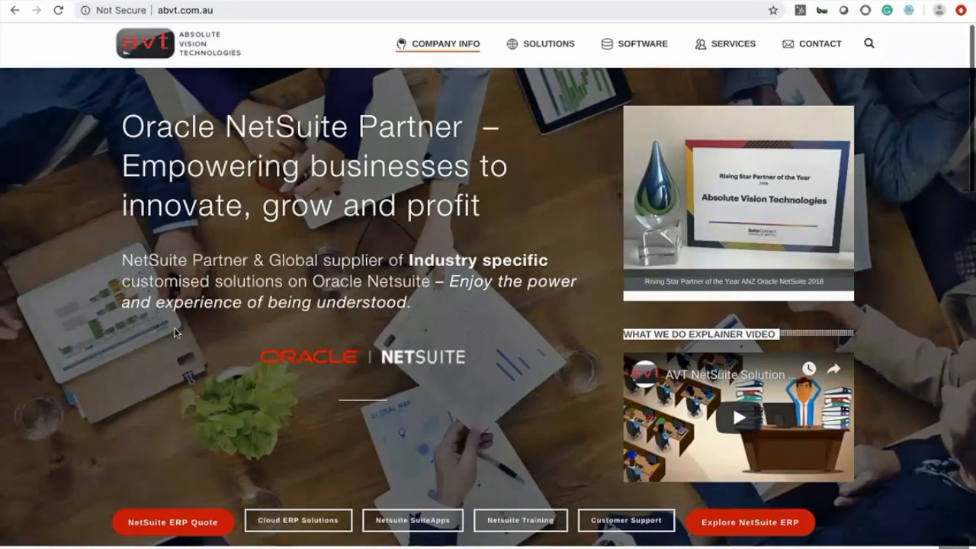
{"action": "scroll", "coordinate": [174, 330], "scroll_direction": "down", "scroll_amount": 1}
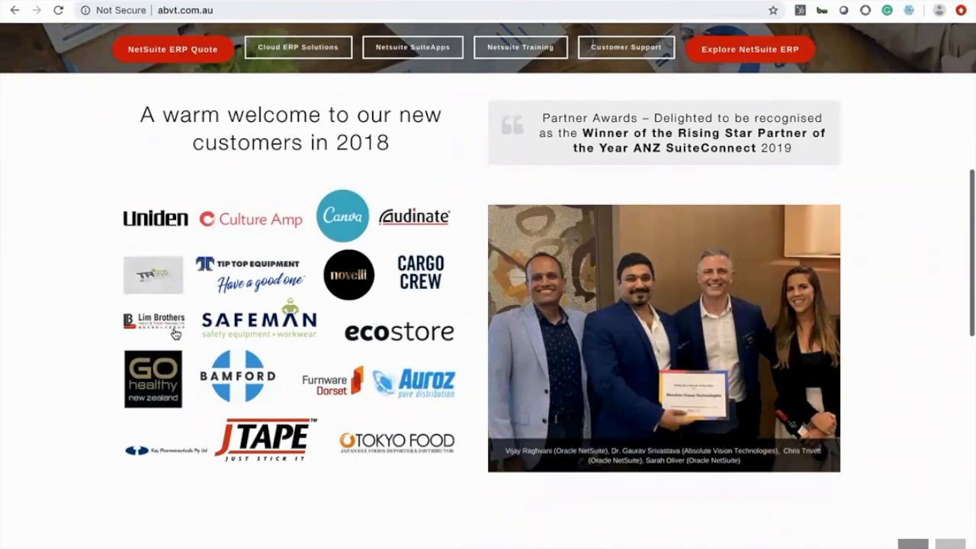
{"action": "scroll", "coordinate": [174, 332], "scroll_direction": "down", "scroll_amount": 3}
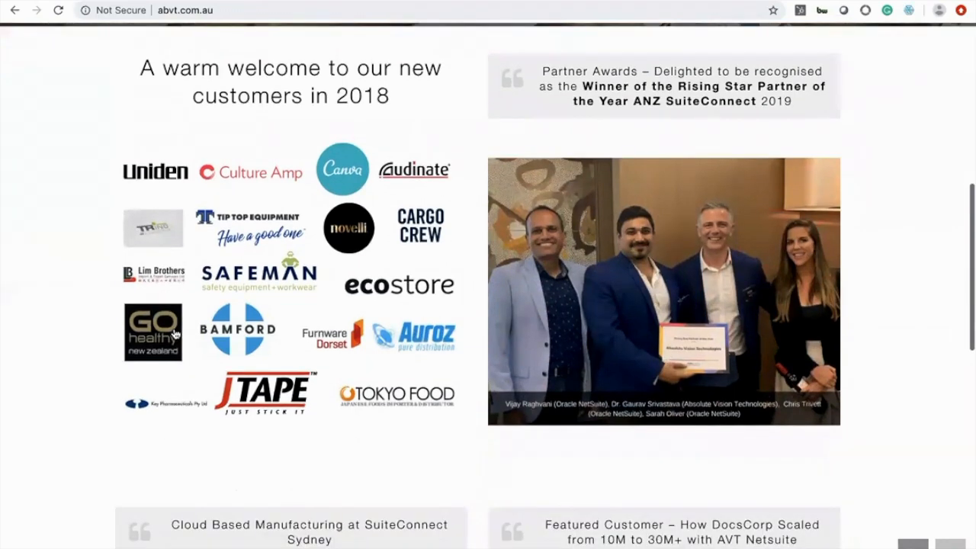
{"action": "scroll", "coordinate": [175, 331], "scroll_direction": "up", "scroll_amount": 7}
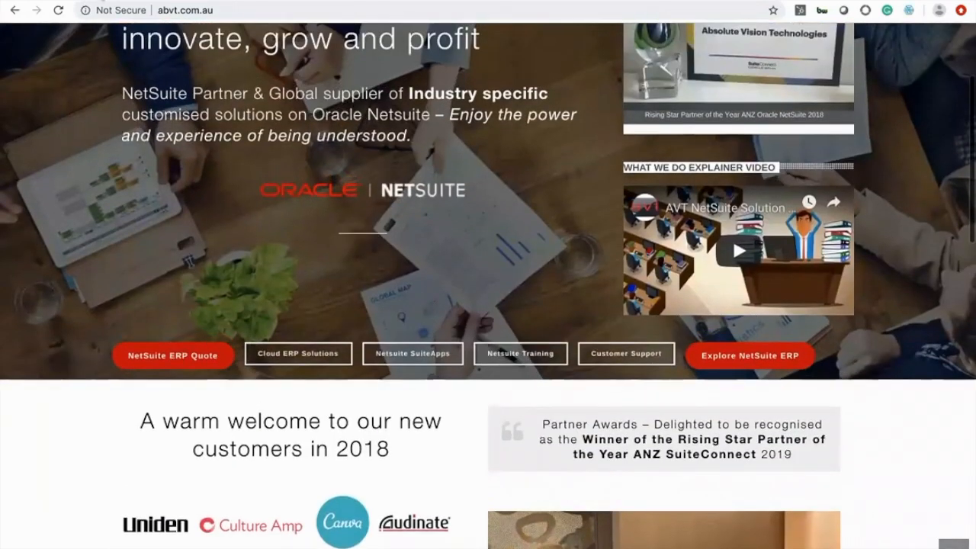
{"action": "scroll", "coordinate": [732, 236], "scroll_direction": "up", "scroll_amount": 3}
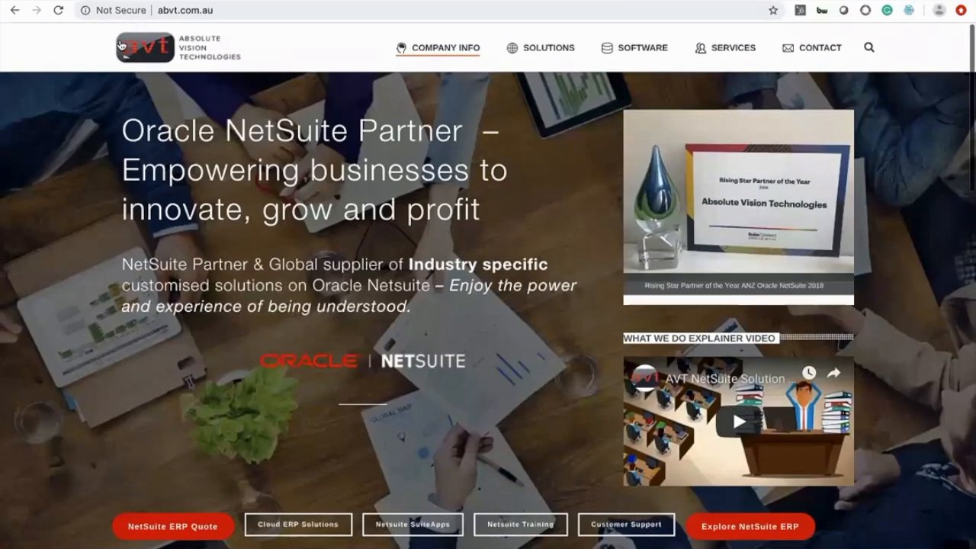